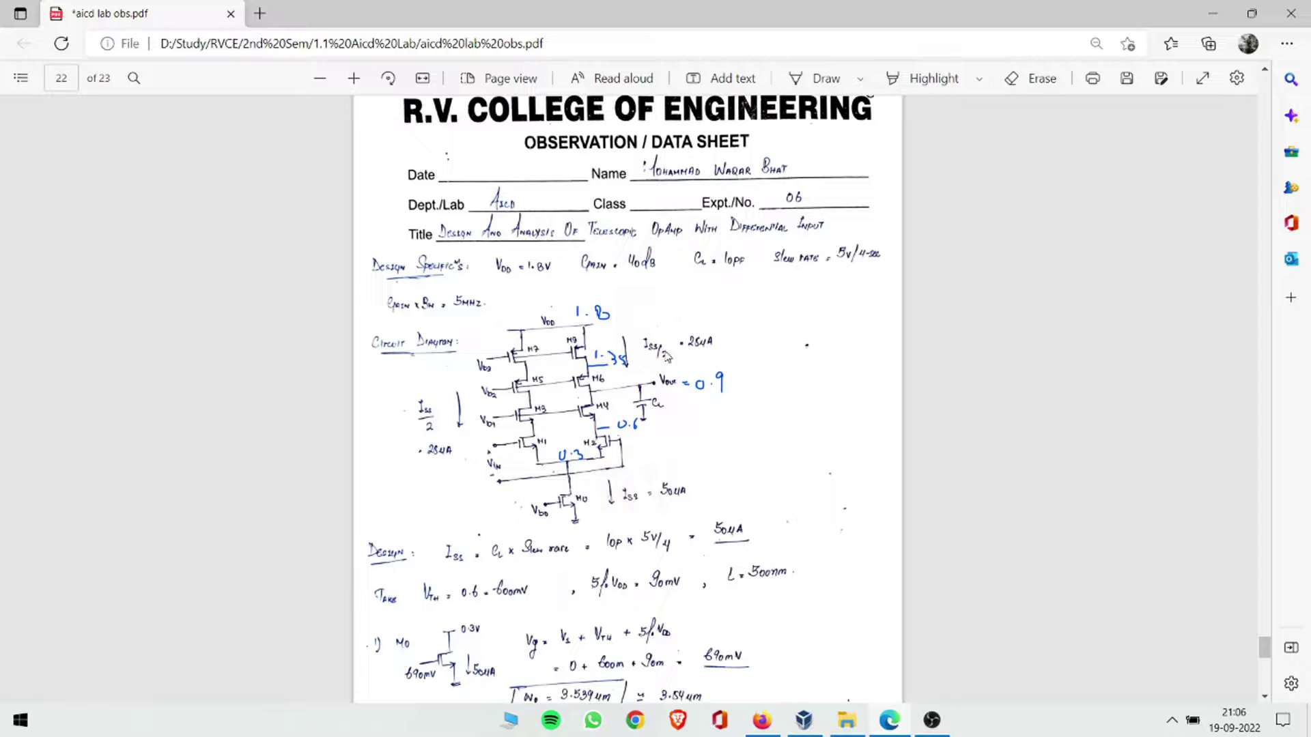
- Examine the telescopic op-amp's design specifications, annotated circuit diagram and tail-current derivation on page 22 of the lab observation PDF
scroll(586, 275, "up", 1, "ctrl")
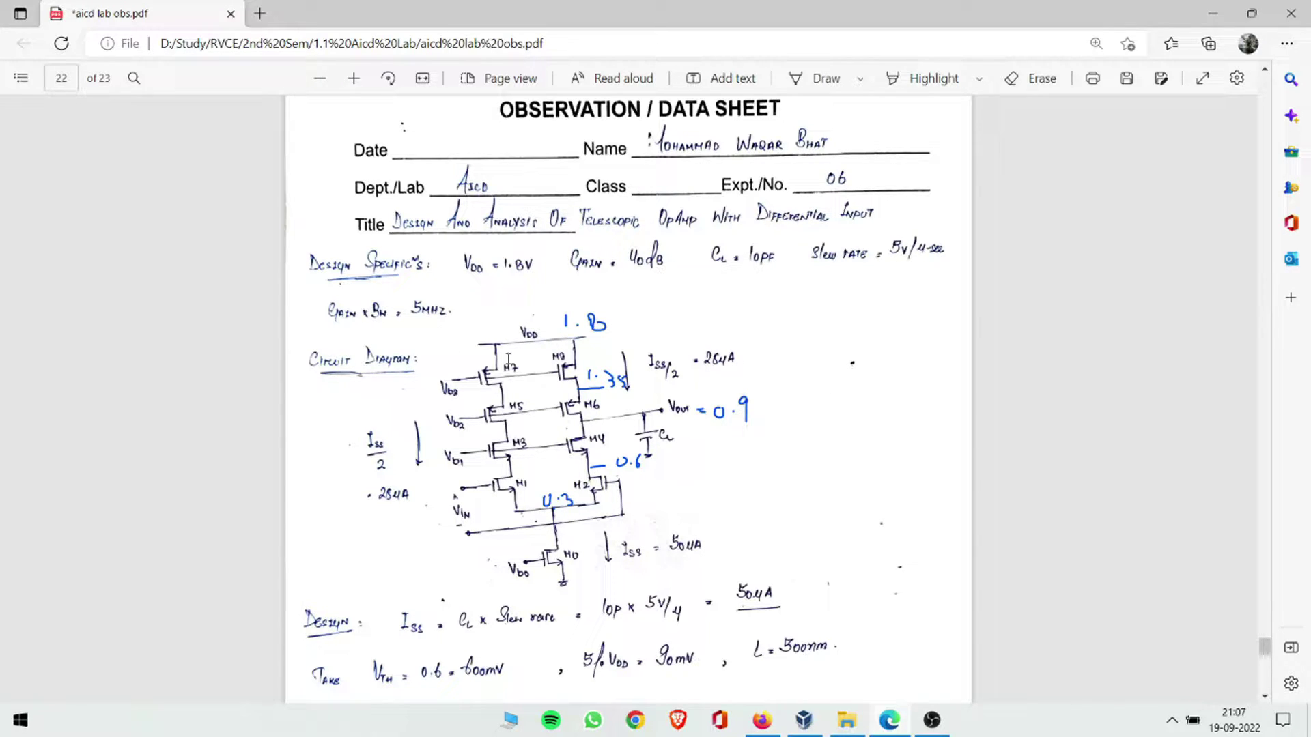
scroll(510, 362, "down", 2)
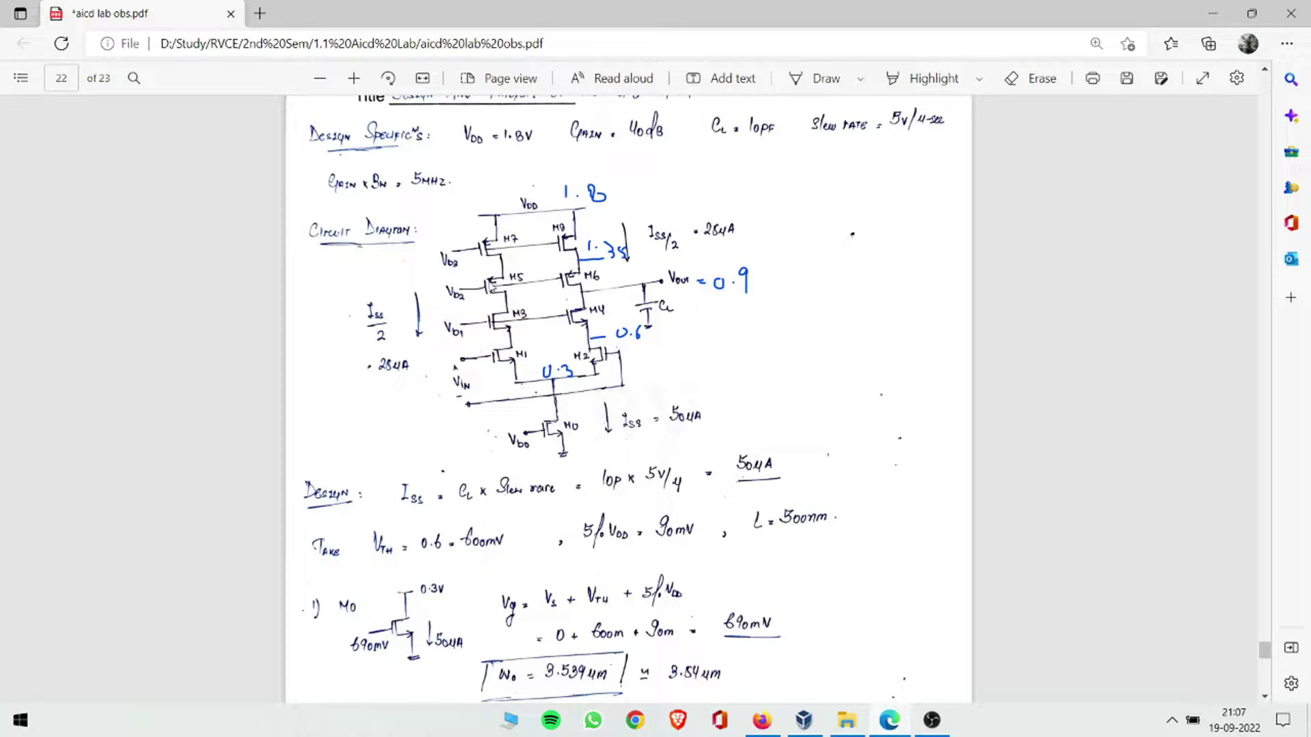
scroll(560, 311, "up", 2)
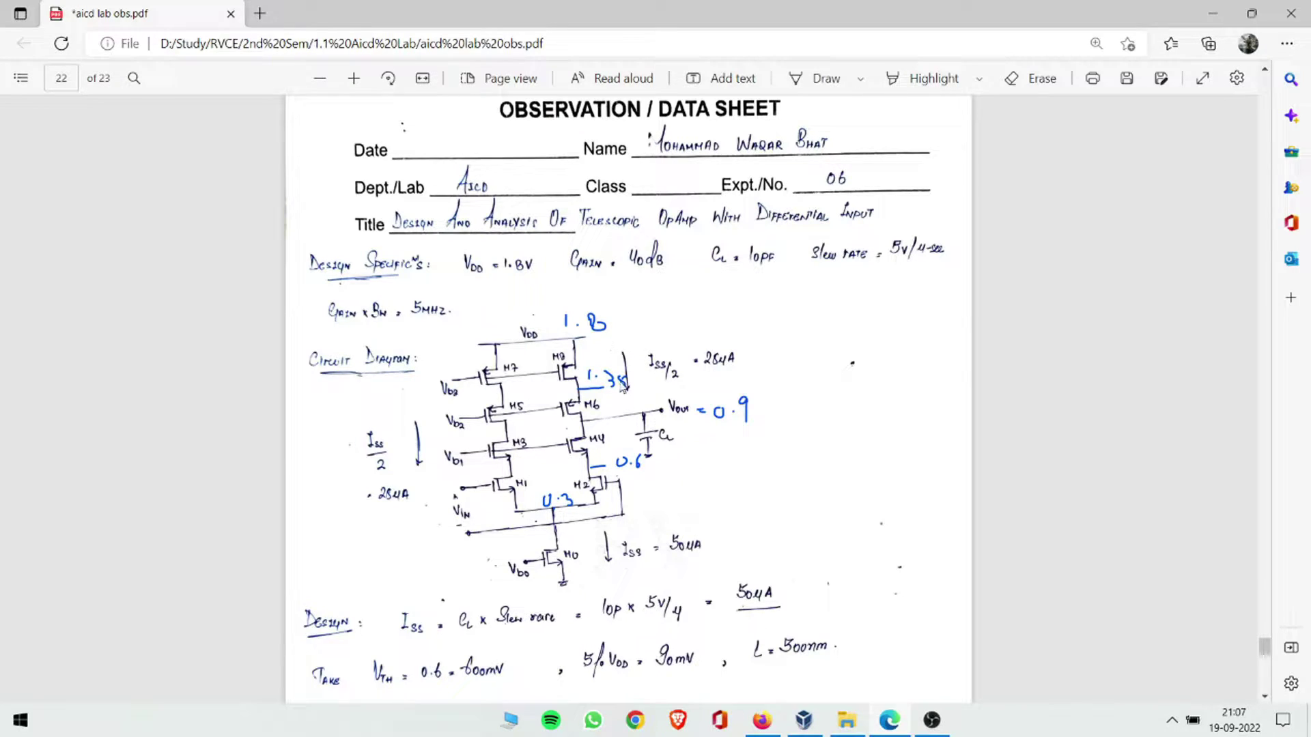
scroll(623, 386, "down", 2)
scroll(622, 386, "up", 2)
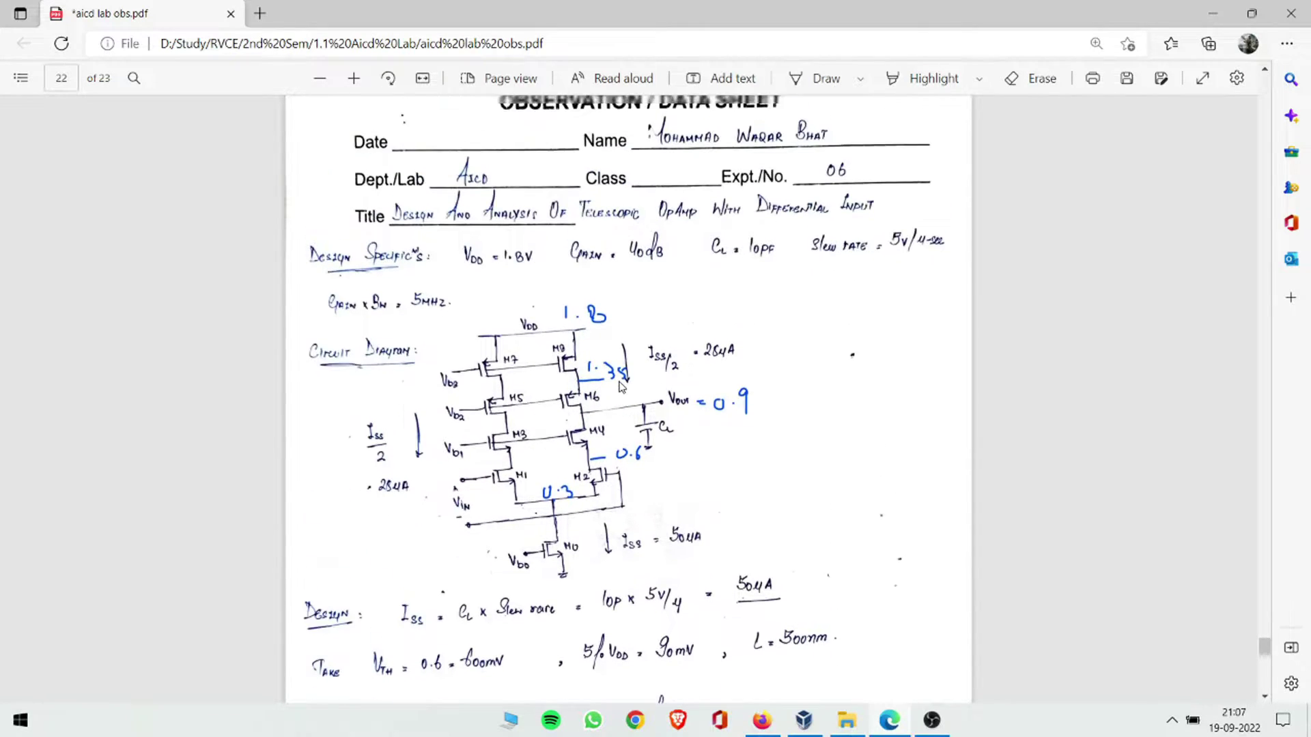
scroll(622, 384, "down", 2)
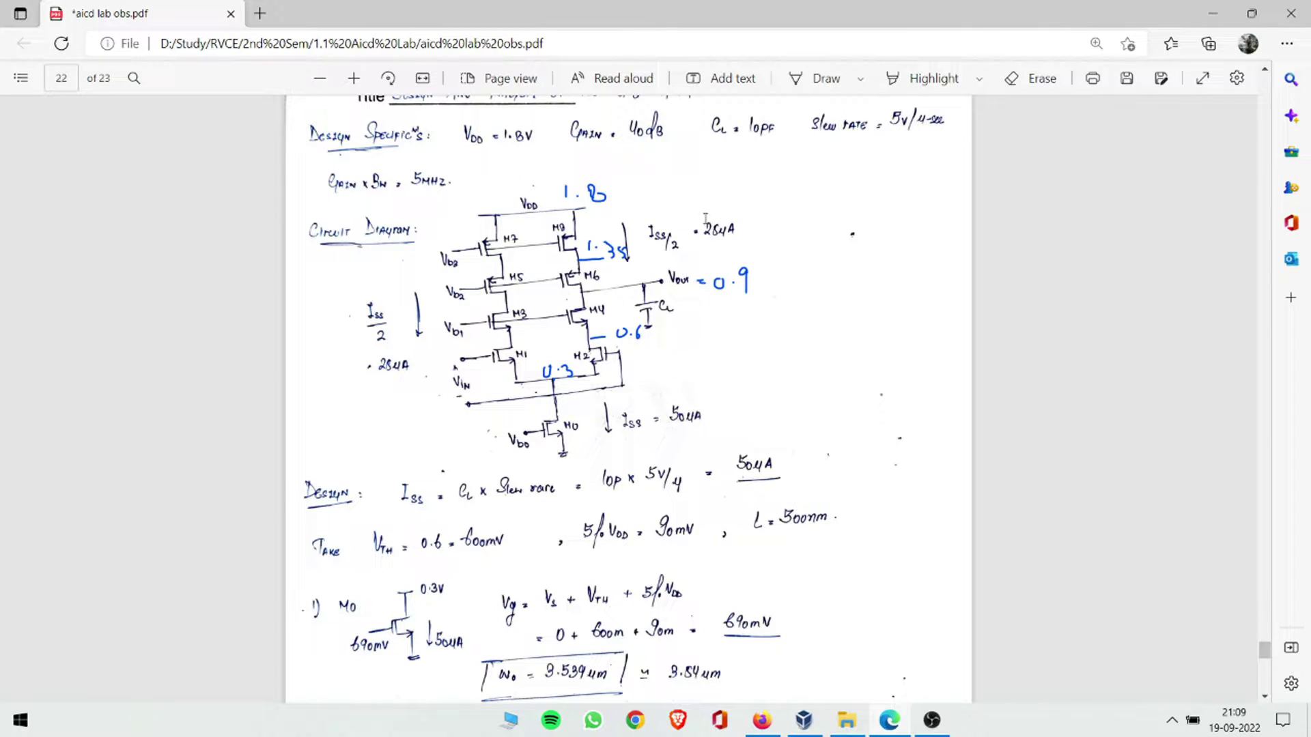
scroll(615, 287, "down", 3)
scroll(575, 261, "up", 3)
scroll(609, 290, "down", 2)
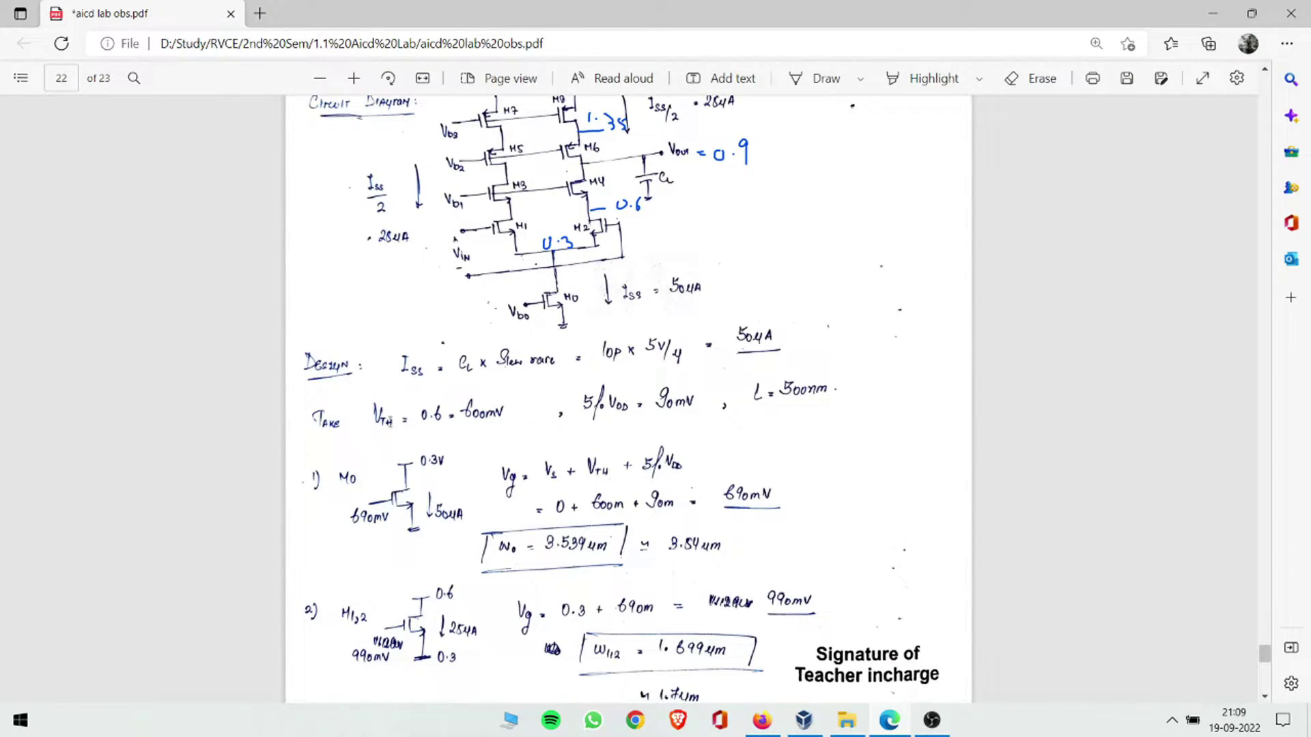
scroll(520, 232, "up", 2)
scroll(519, 232, "down", 2)
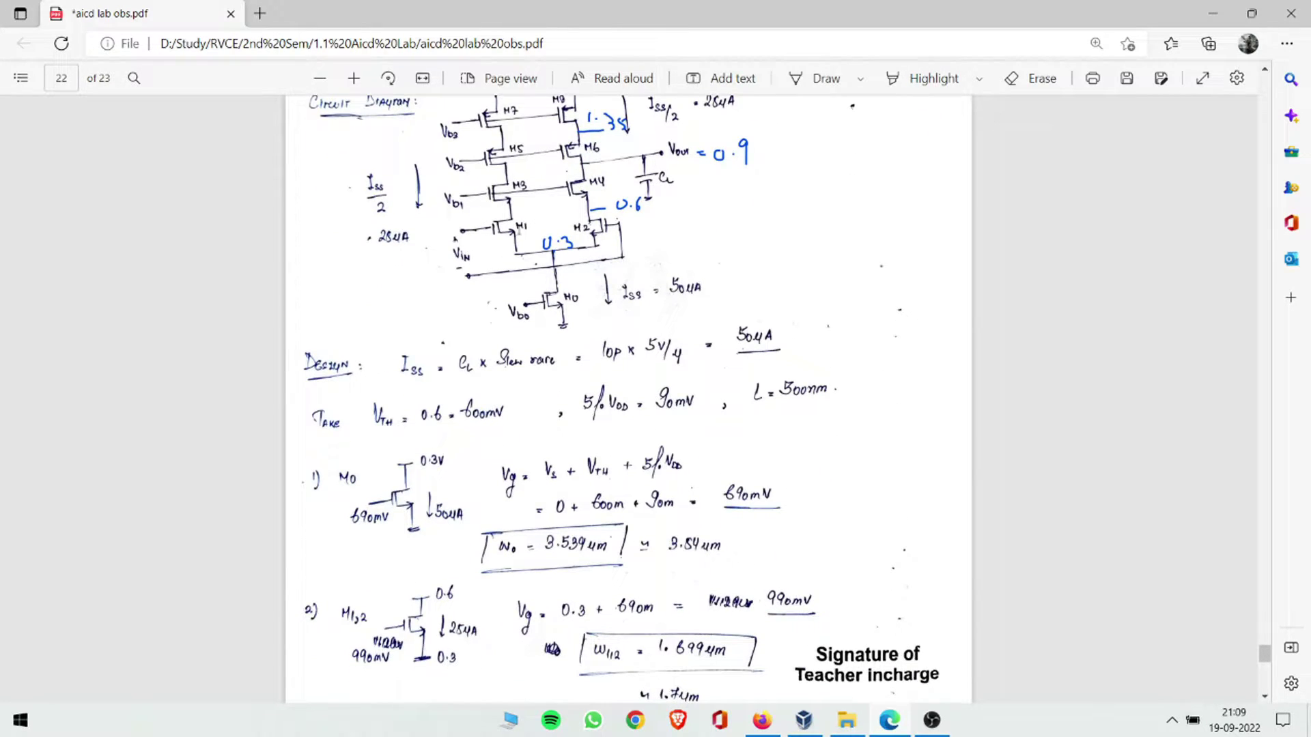
scroll(450, 420, "up", 2)
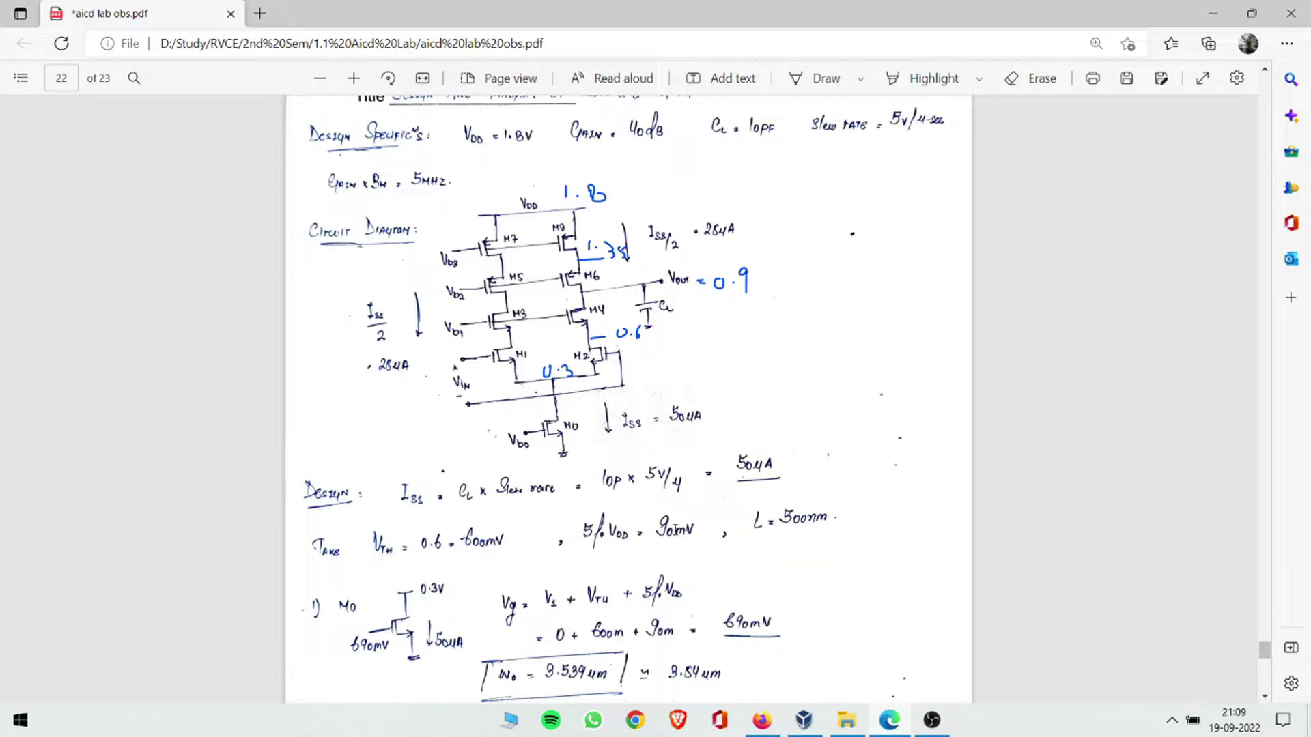
scroll(756, 531, "down", 2)
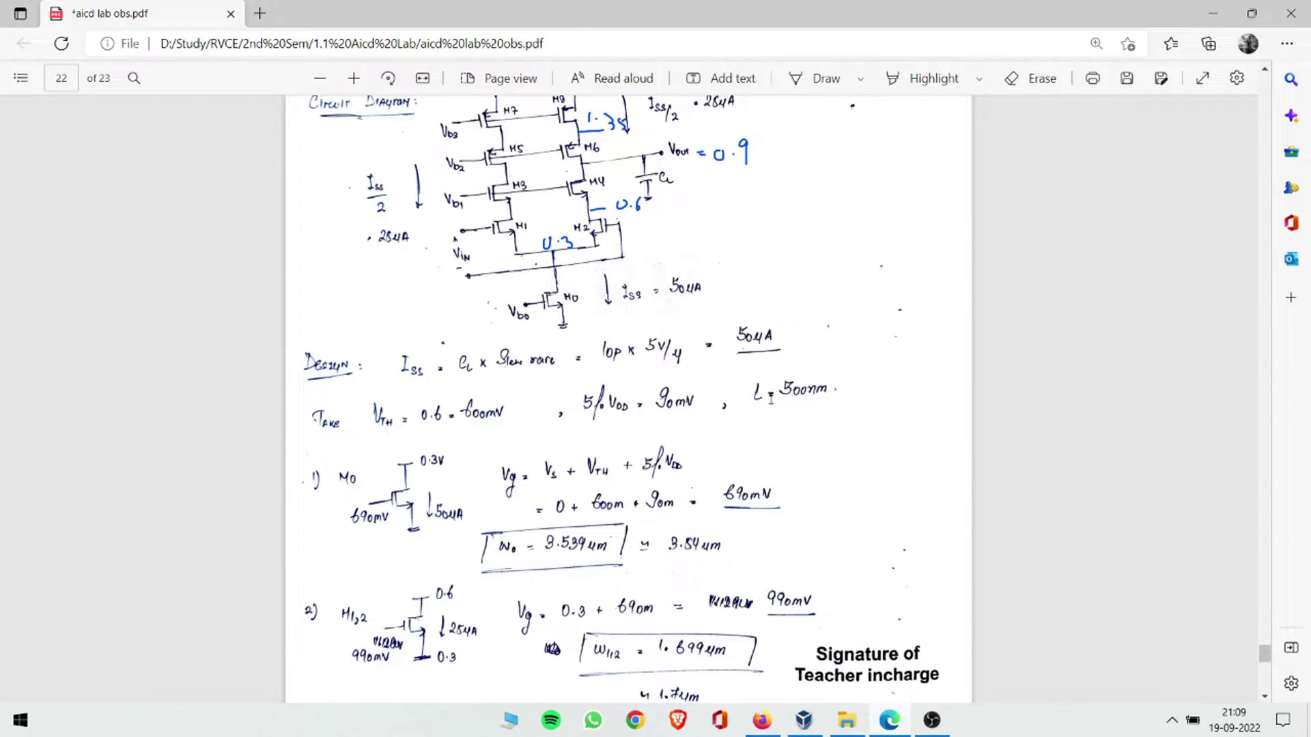
- Review the gate-voltage and width calculations for transistors M0, M1,2 and M3,4, relating M0 to the circuit diagram
scroll(771, 399, "down", 2)
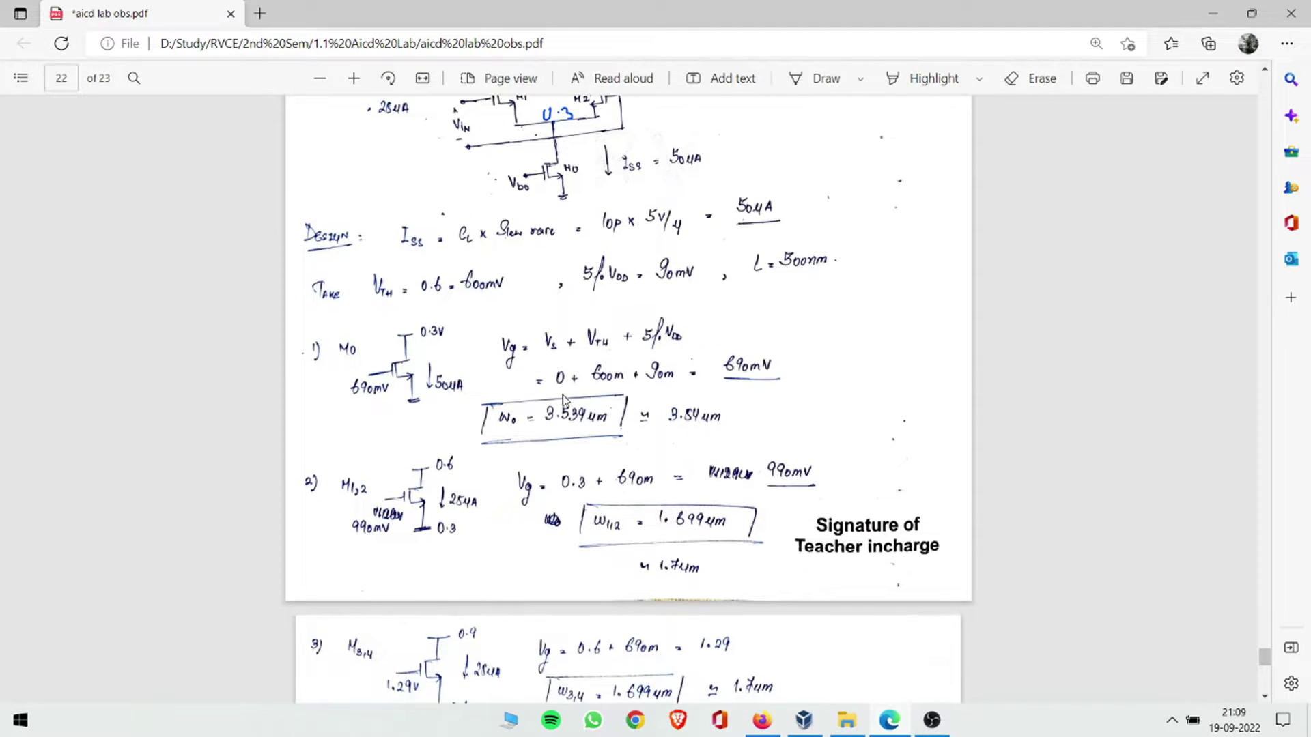
scroll(457, 457, "up", 2)
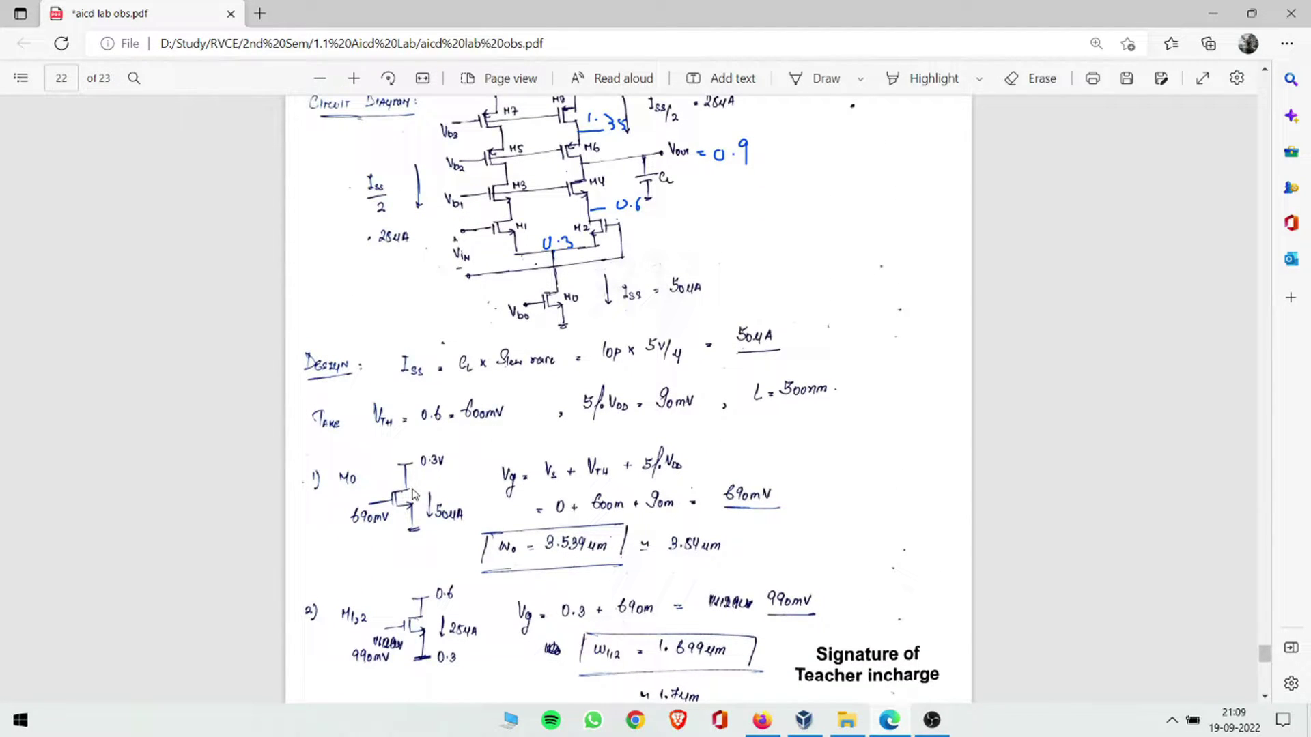
scroll(413, 493, "down", 2)
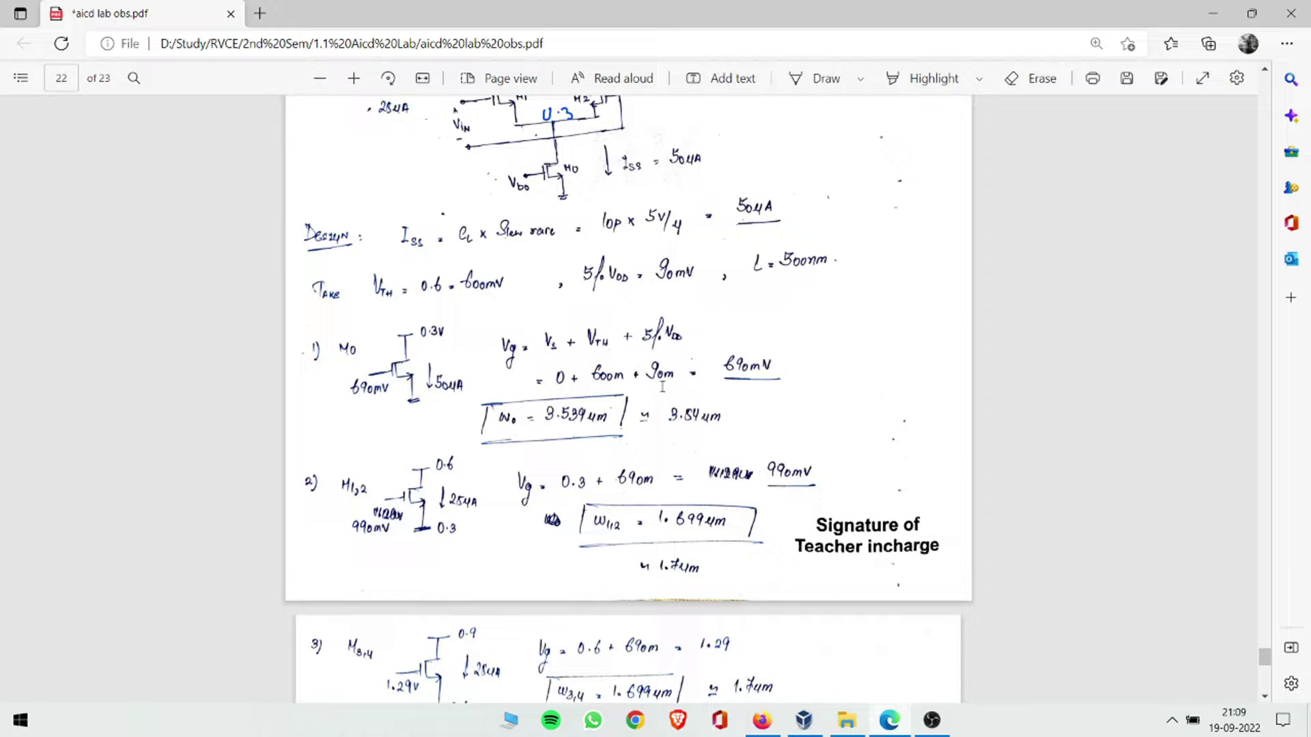
left_click_drag(390, 396, 354, 361)
scroll(429, 359, "up", 2)
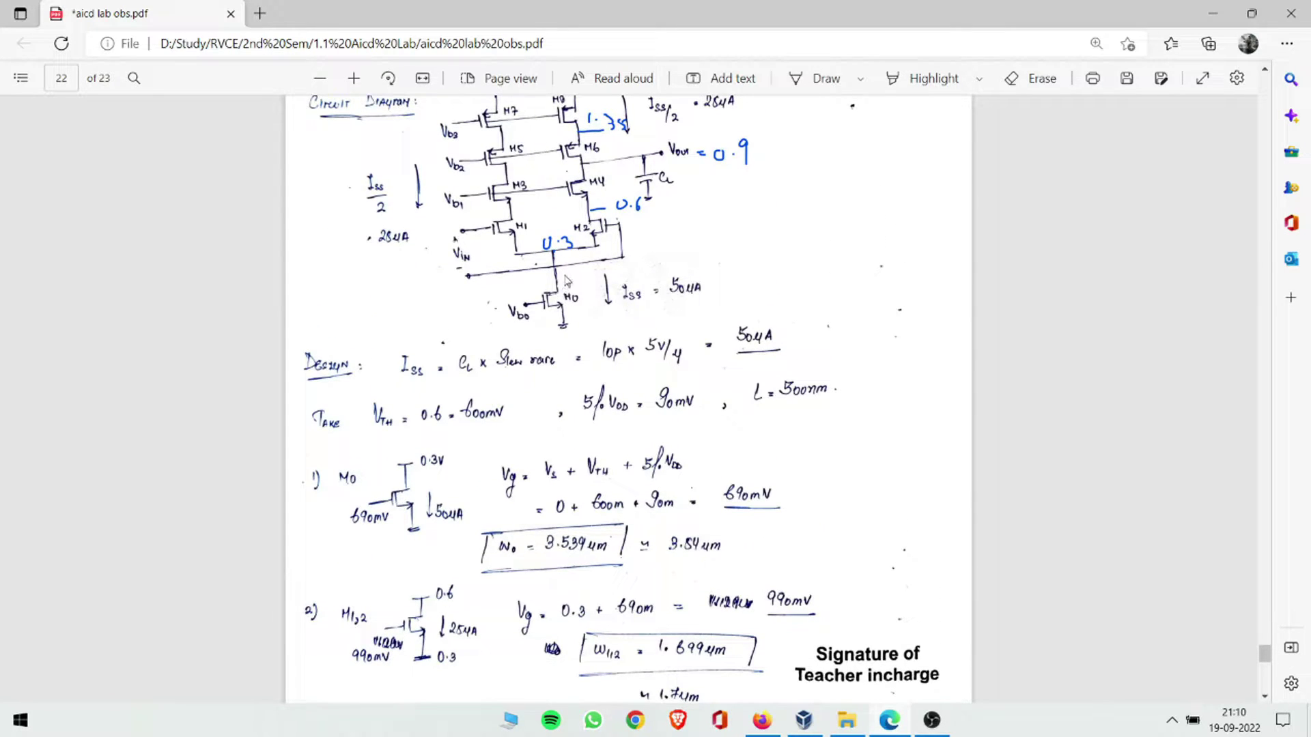
scroll(561, 321, "down", 2)
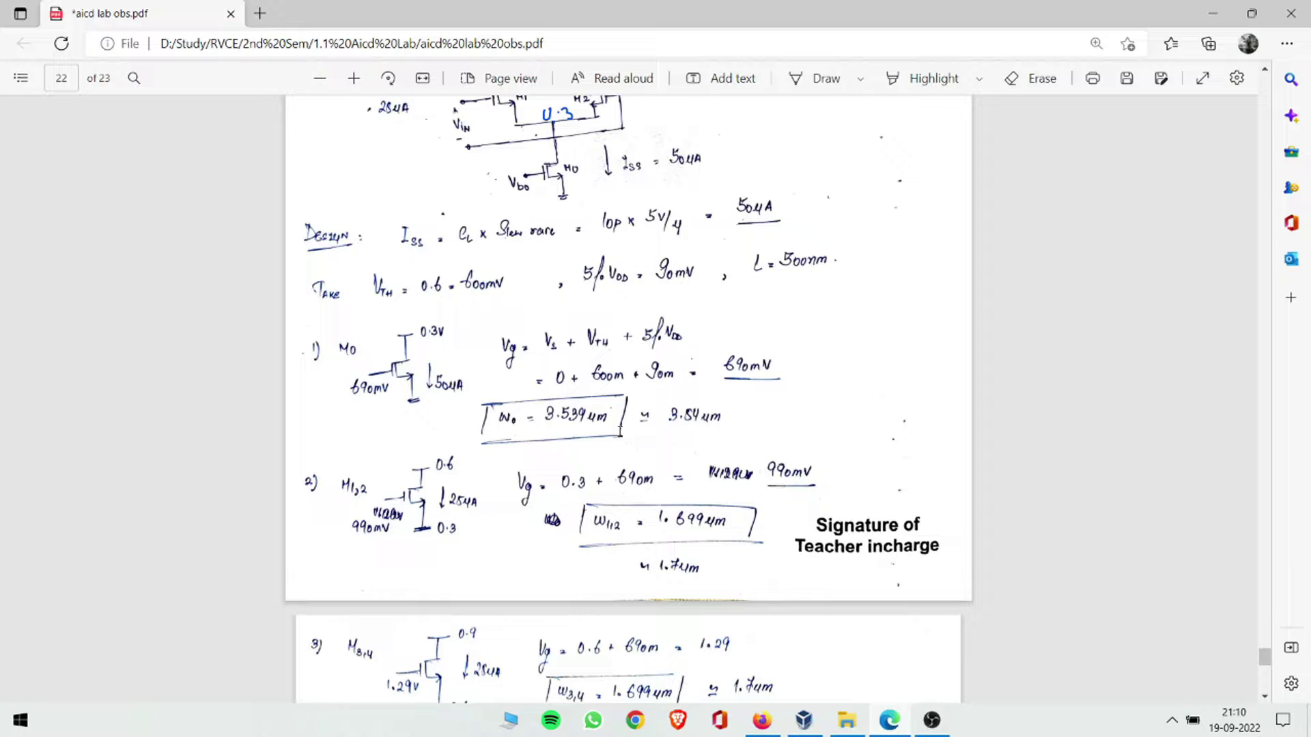
scroll(574, 428, "down", 2)
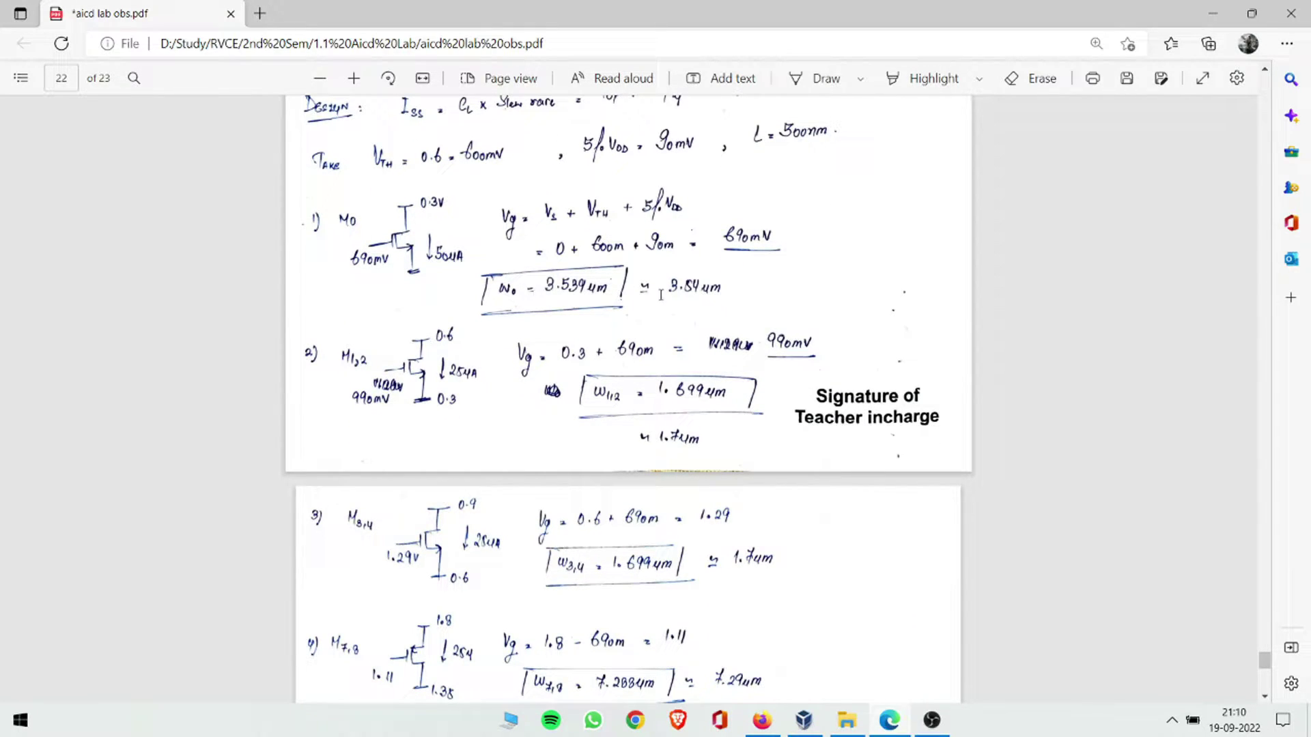
scroll(661, 295, "down", 7)
scroll(539, 245, "up", 3)
scroll(478, 308, "down", 8)
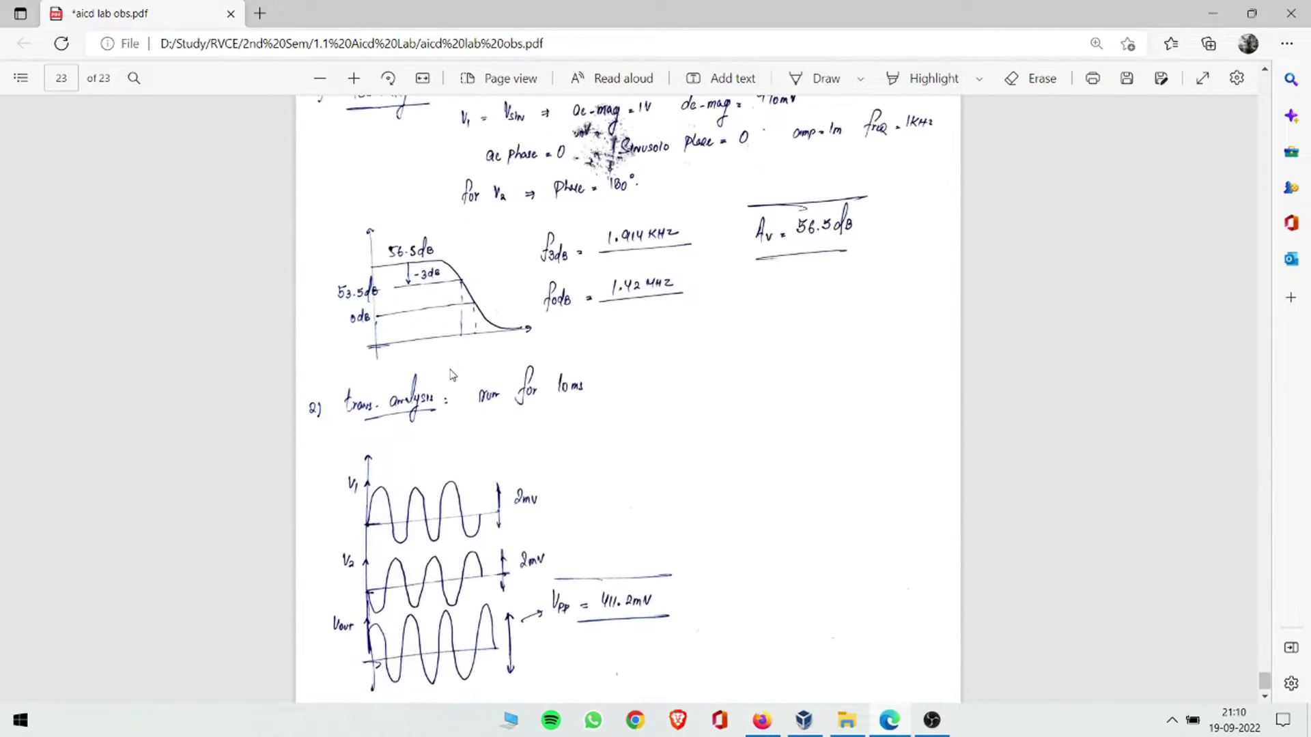
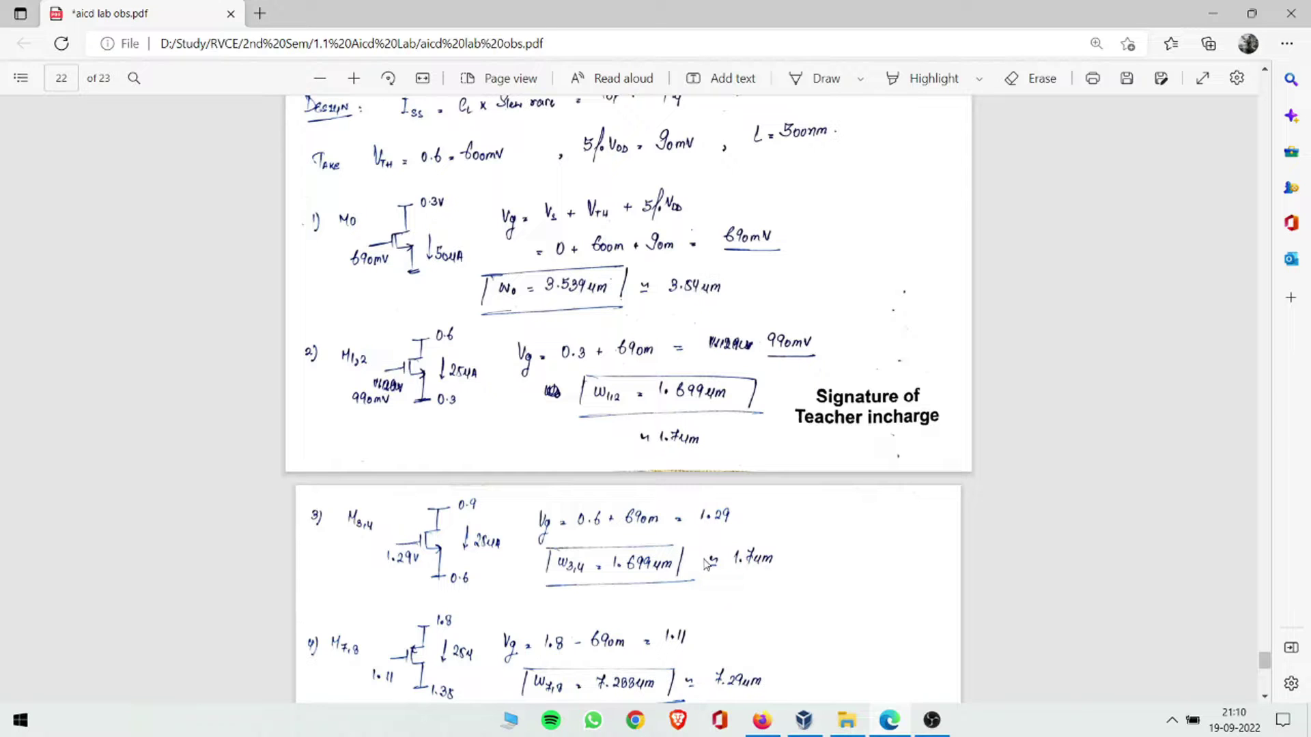
scroll(707, 563, "down", 2)
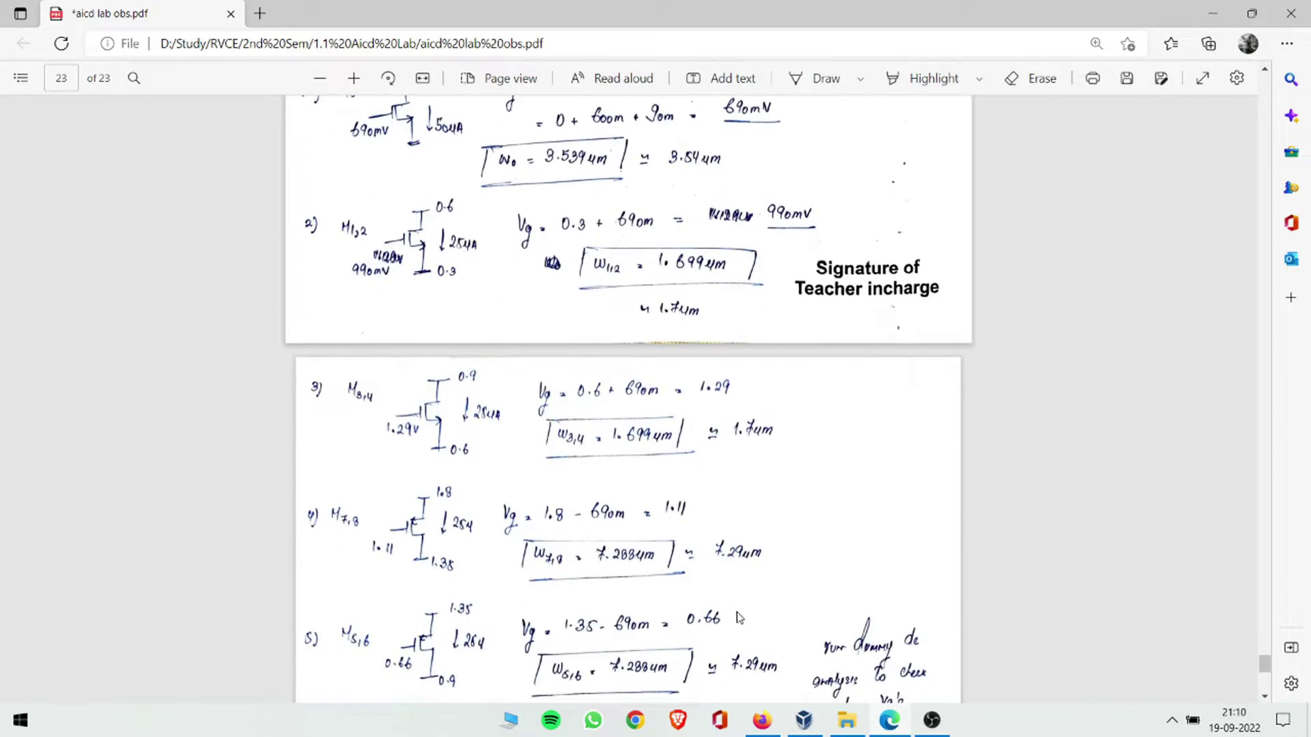
- Compare the calculations for the M3,4, M5,6 and M7,8 transistor pairs with the node voltages annotated on the circuit diagram
left_click(803, 725)
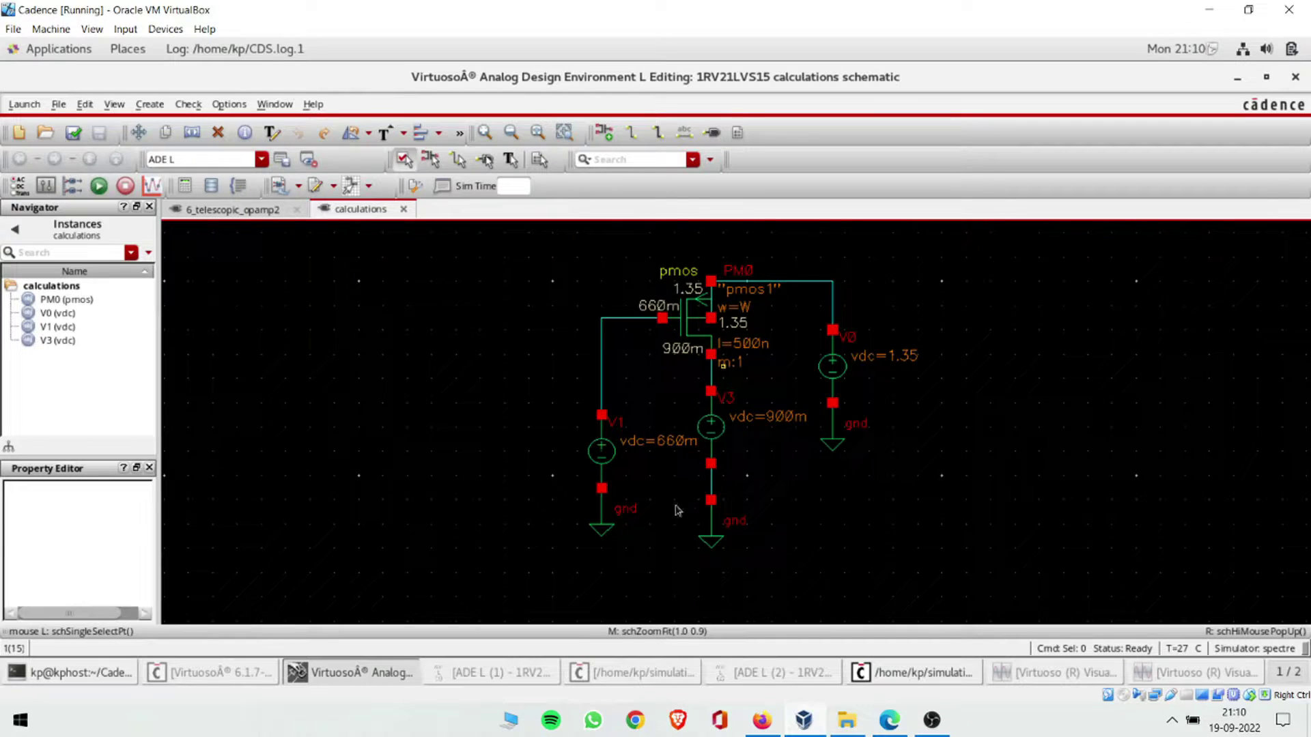
left_click(804, 725)
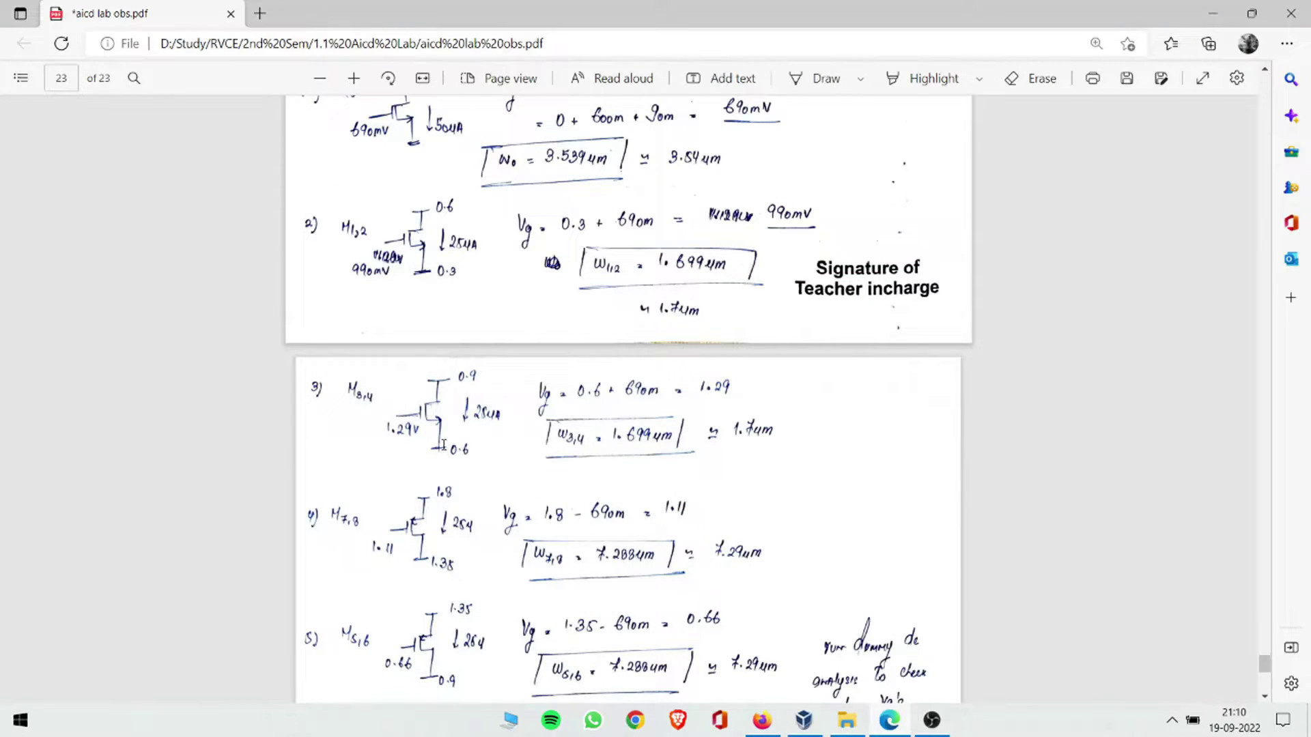
scroll(443, 445, "down", 2)
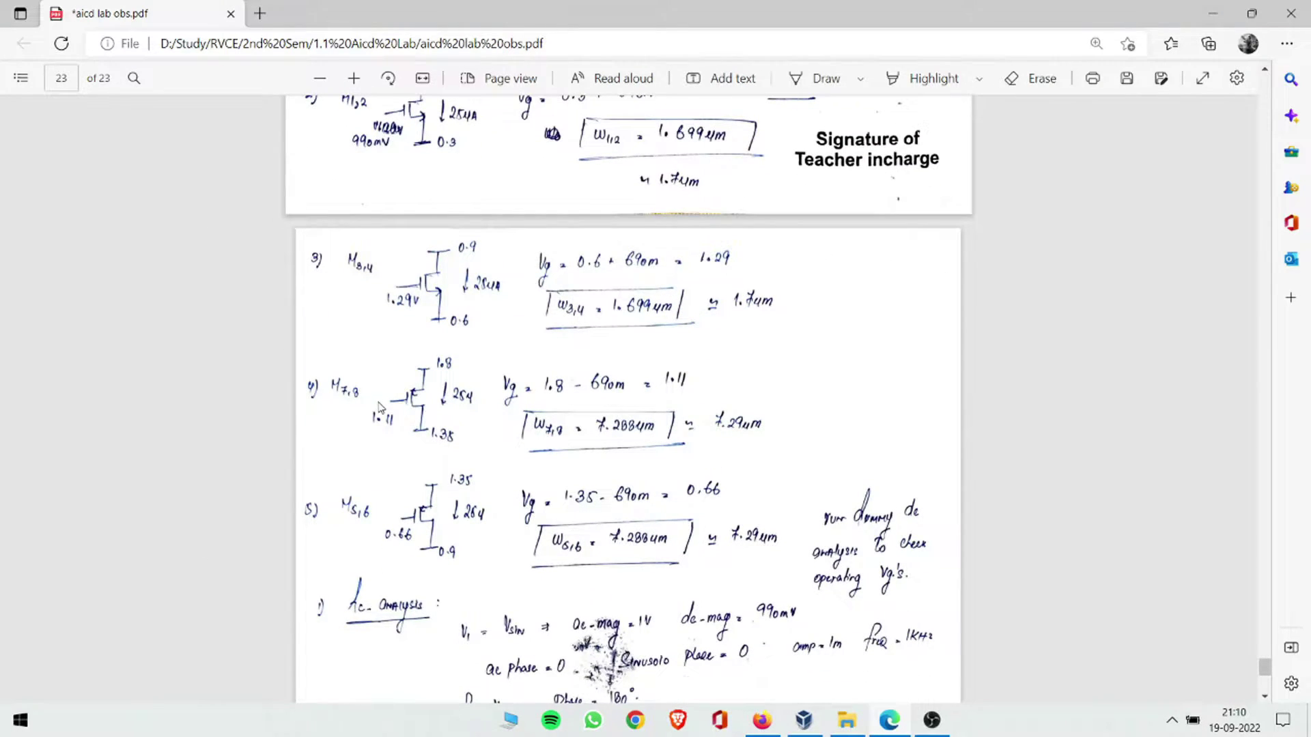
scroll(380, 408, "up", 12)
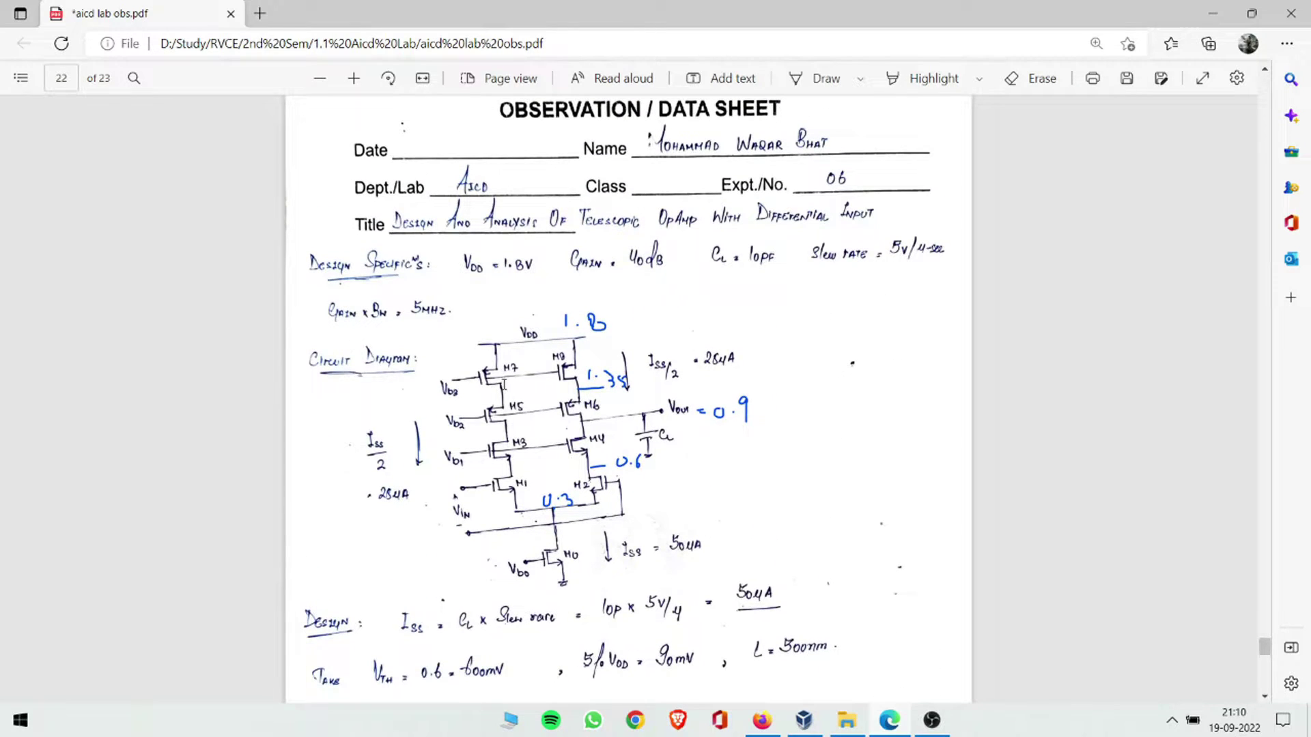
scroll(504, 383, "down", 2)
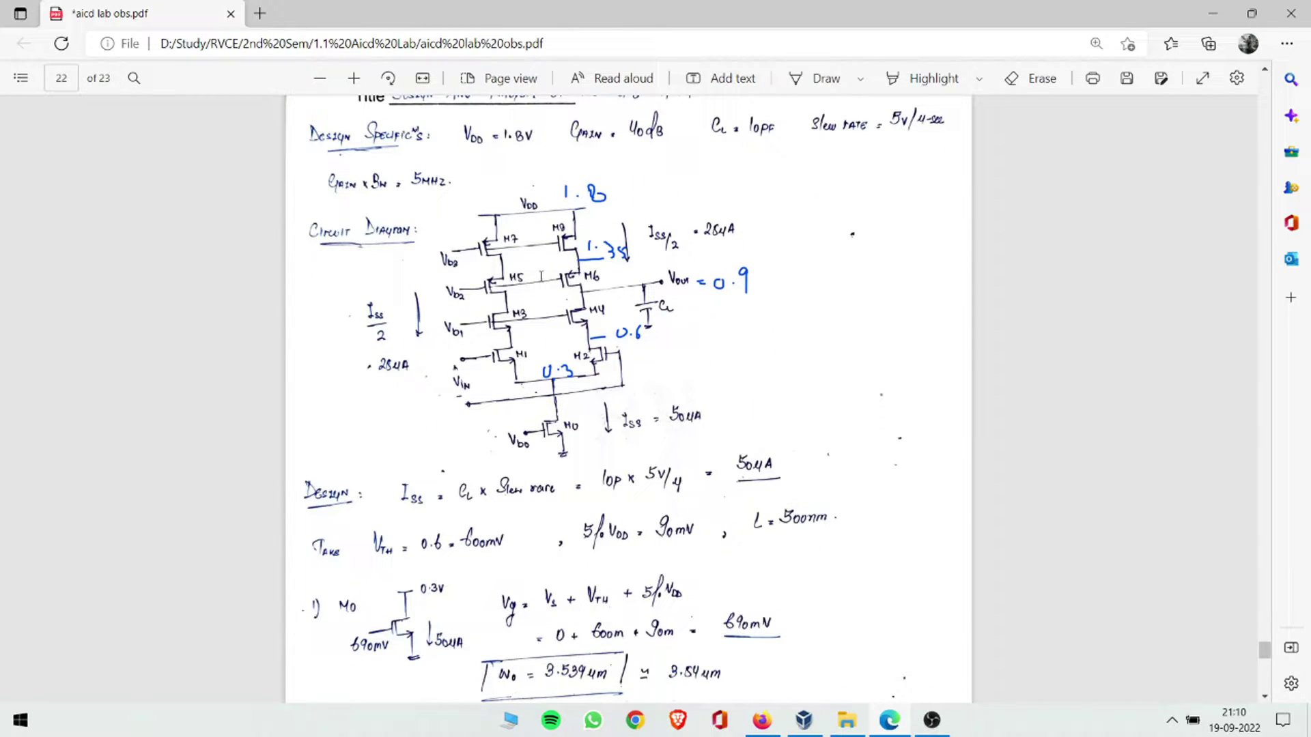
scroll(550, 288, "down", 11)
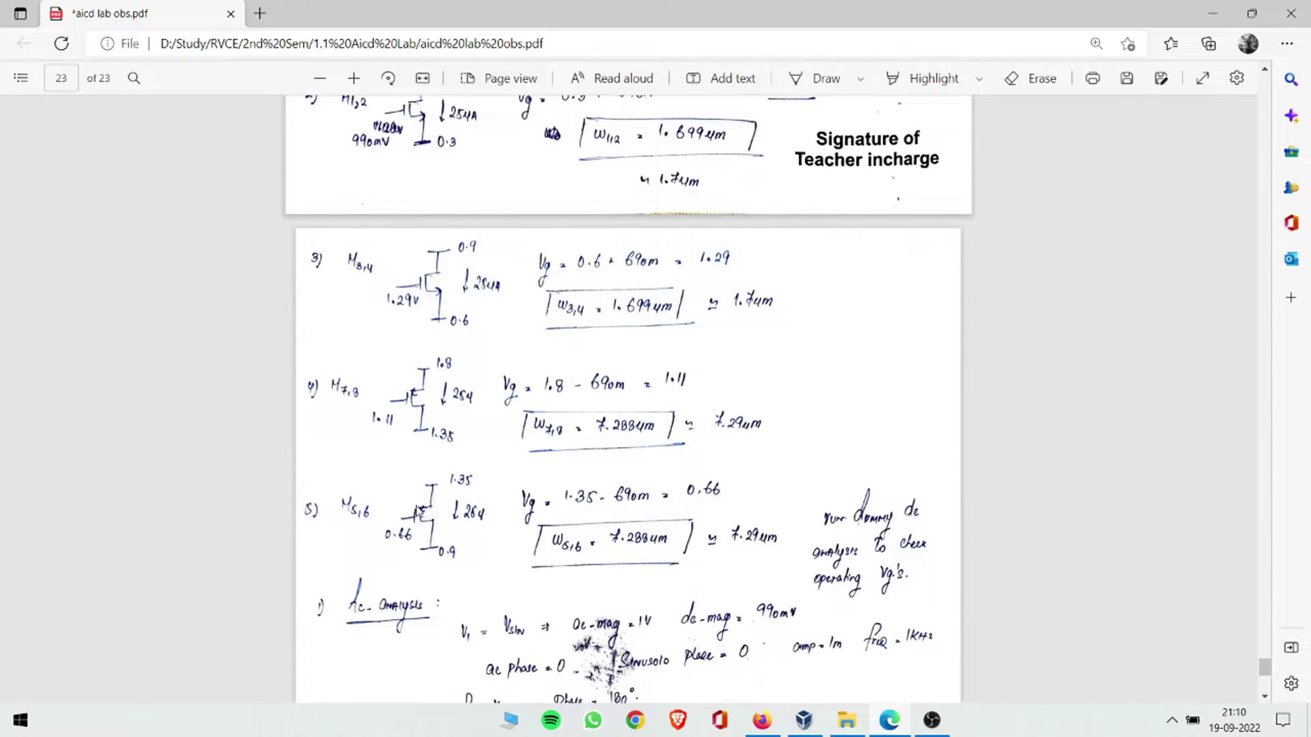
scroll(443, 494, "down", 2)
scroll(511, 384, "up", 13)
scroll(510, 384, "up", 1)
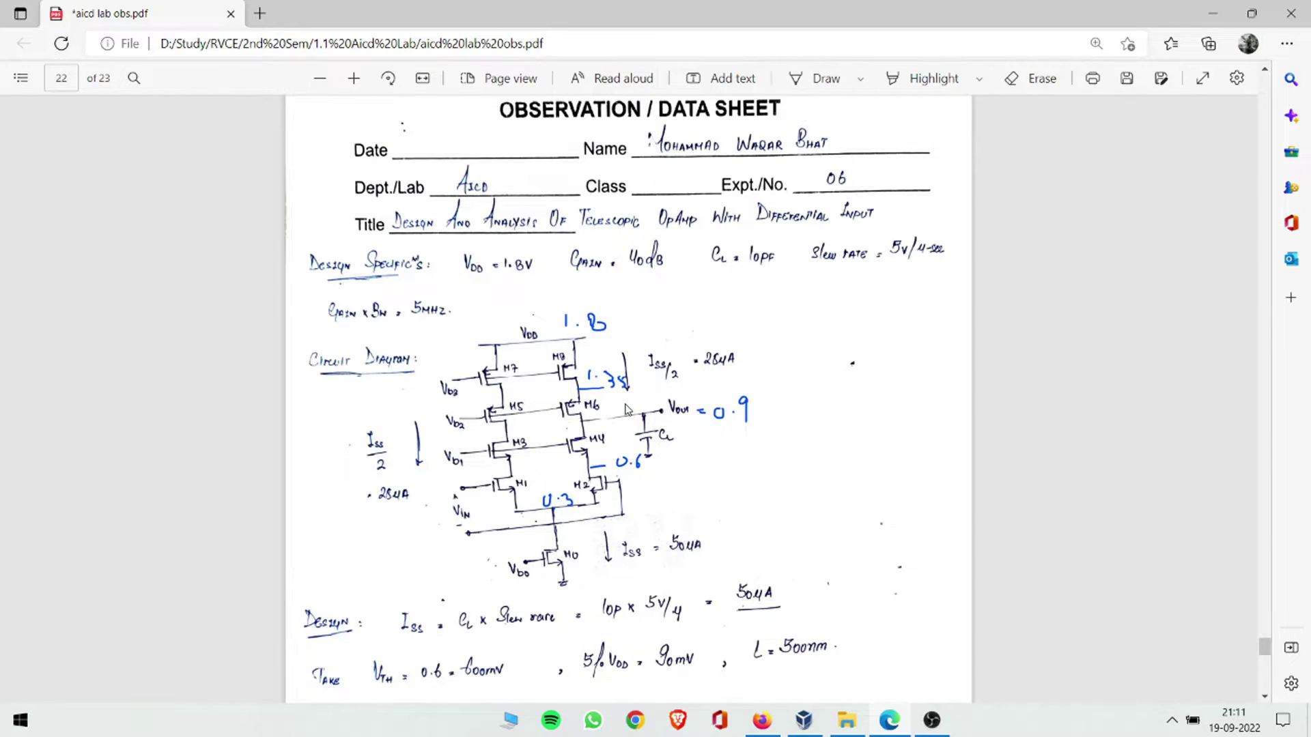
scroll(623, 410, "down", 15)
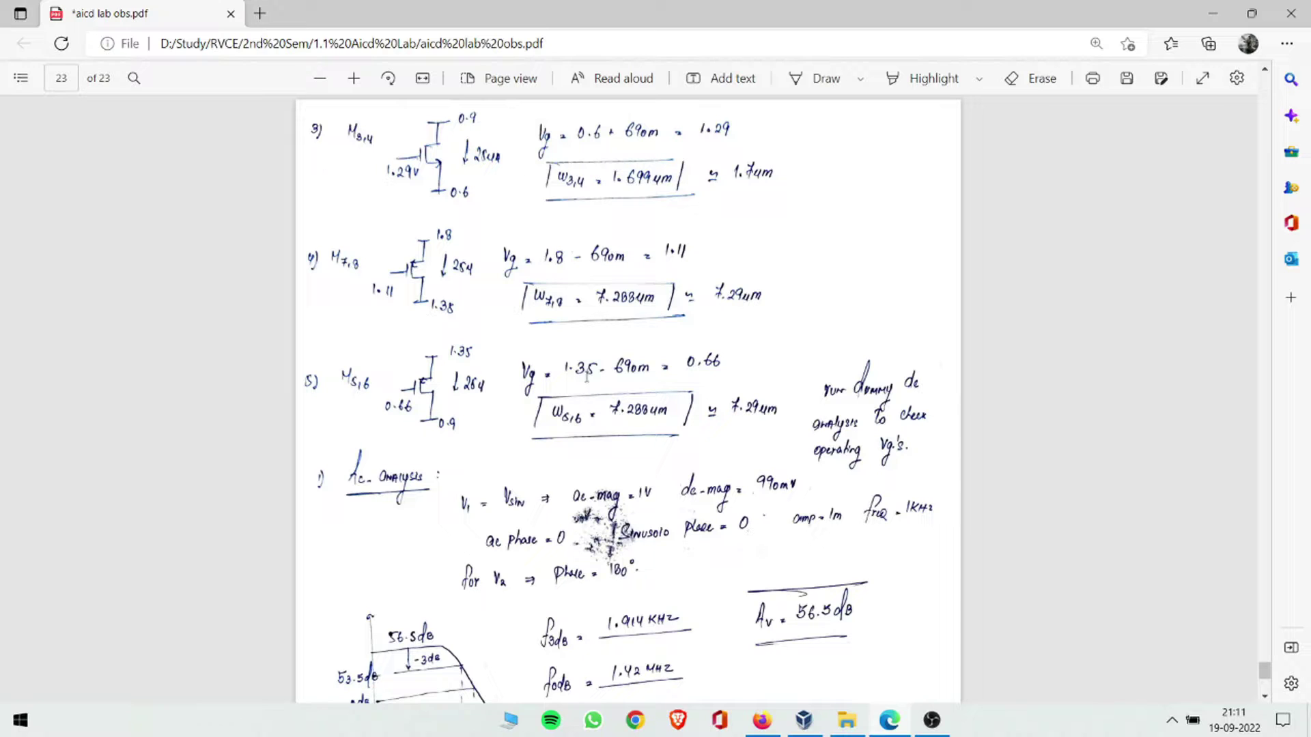
scroll(607, 386, "up", 8)
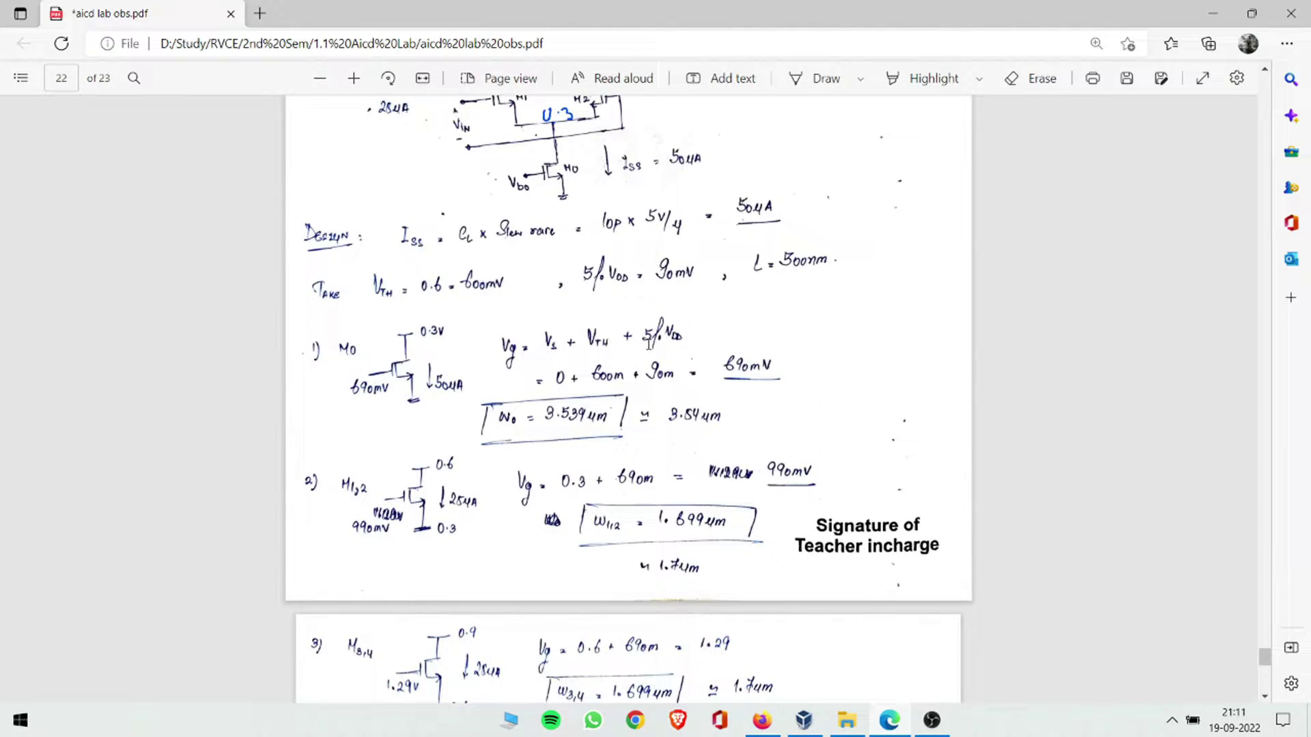
scroll(530, 271, "down", 2)
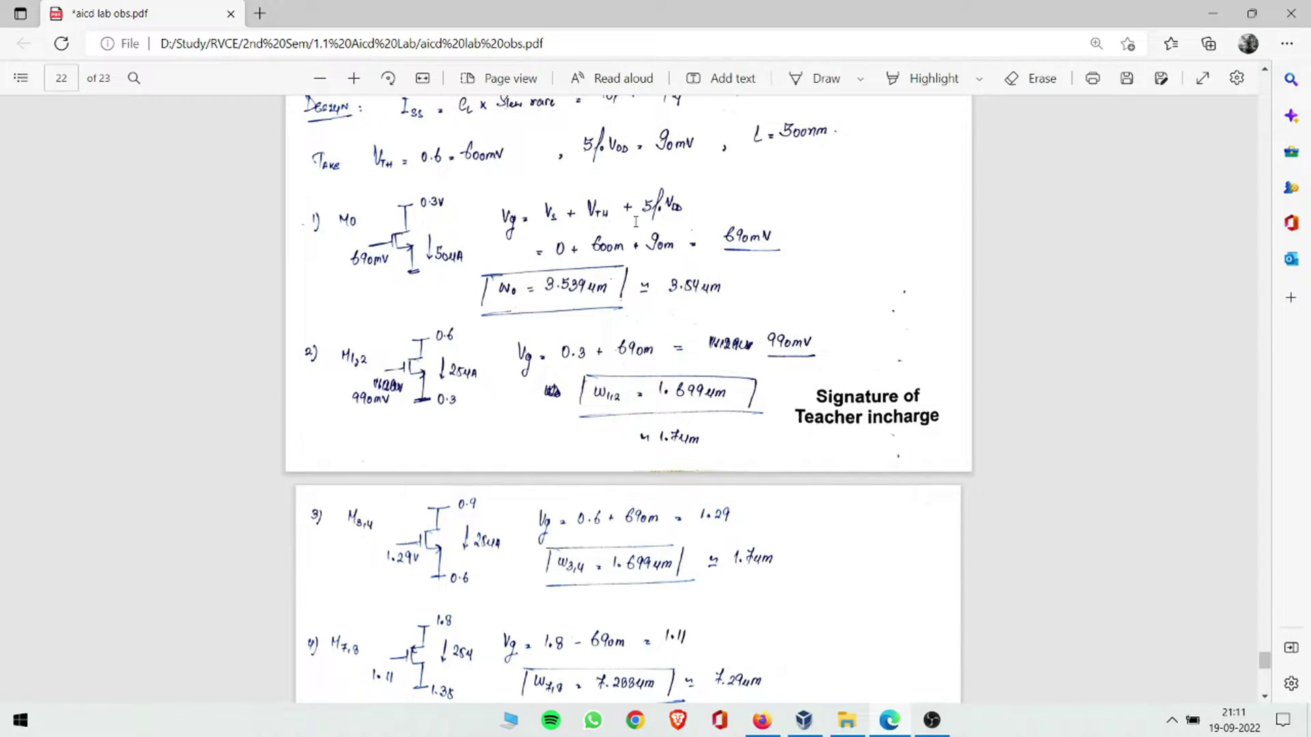
scroll(630, 235, "down", 8)
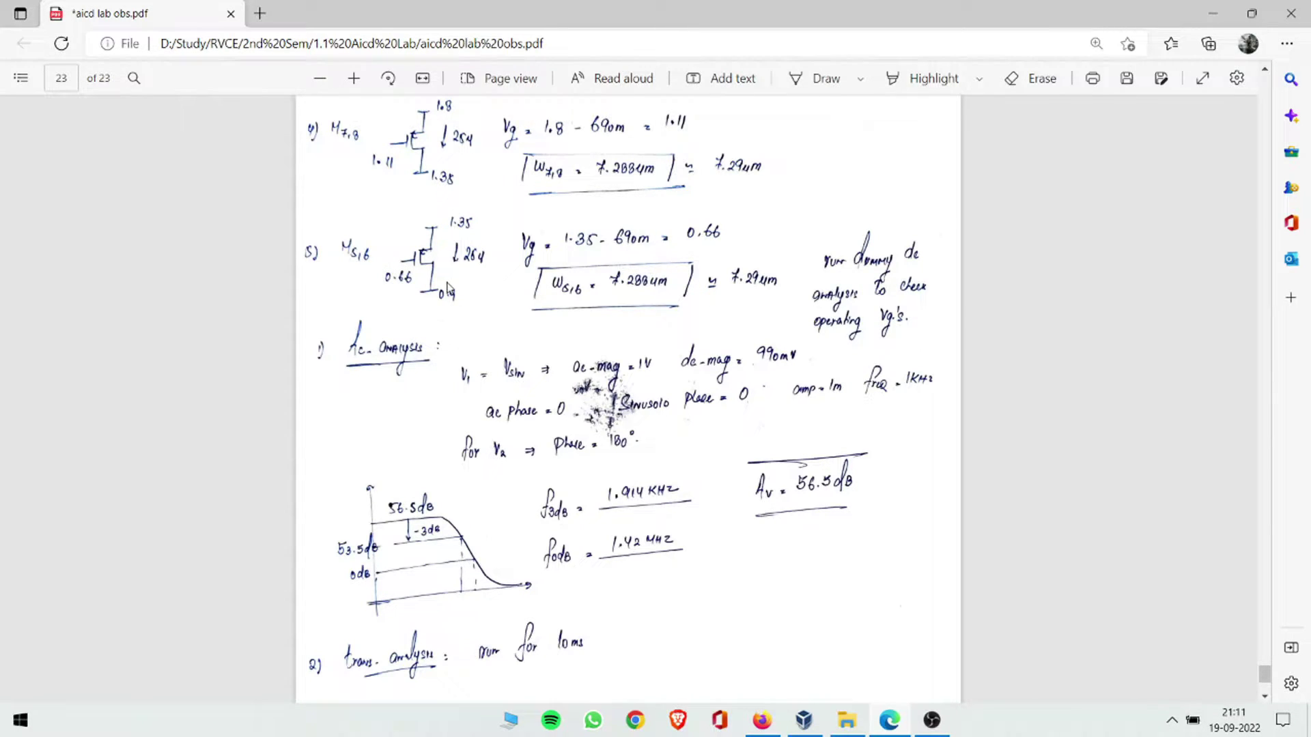
scroll(447, 287, "up", 15)
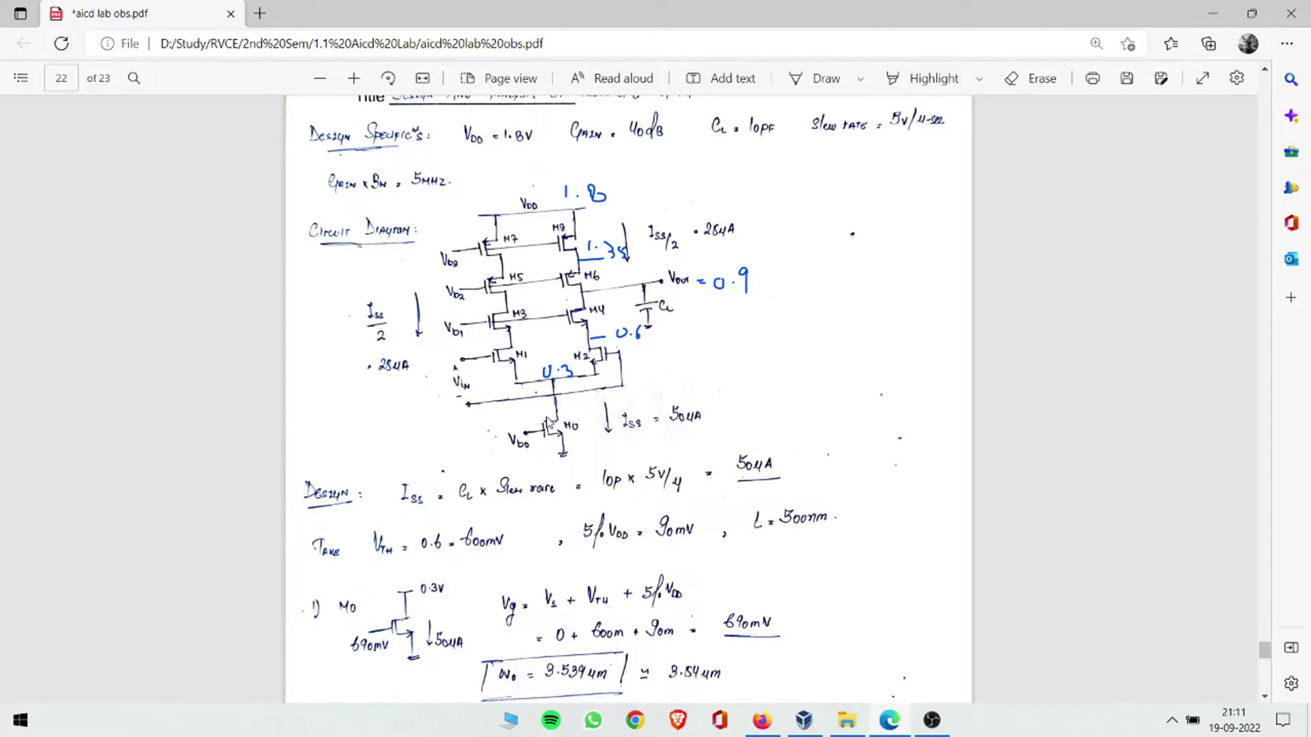
scroll(548, 421, "down", 12)
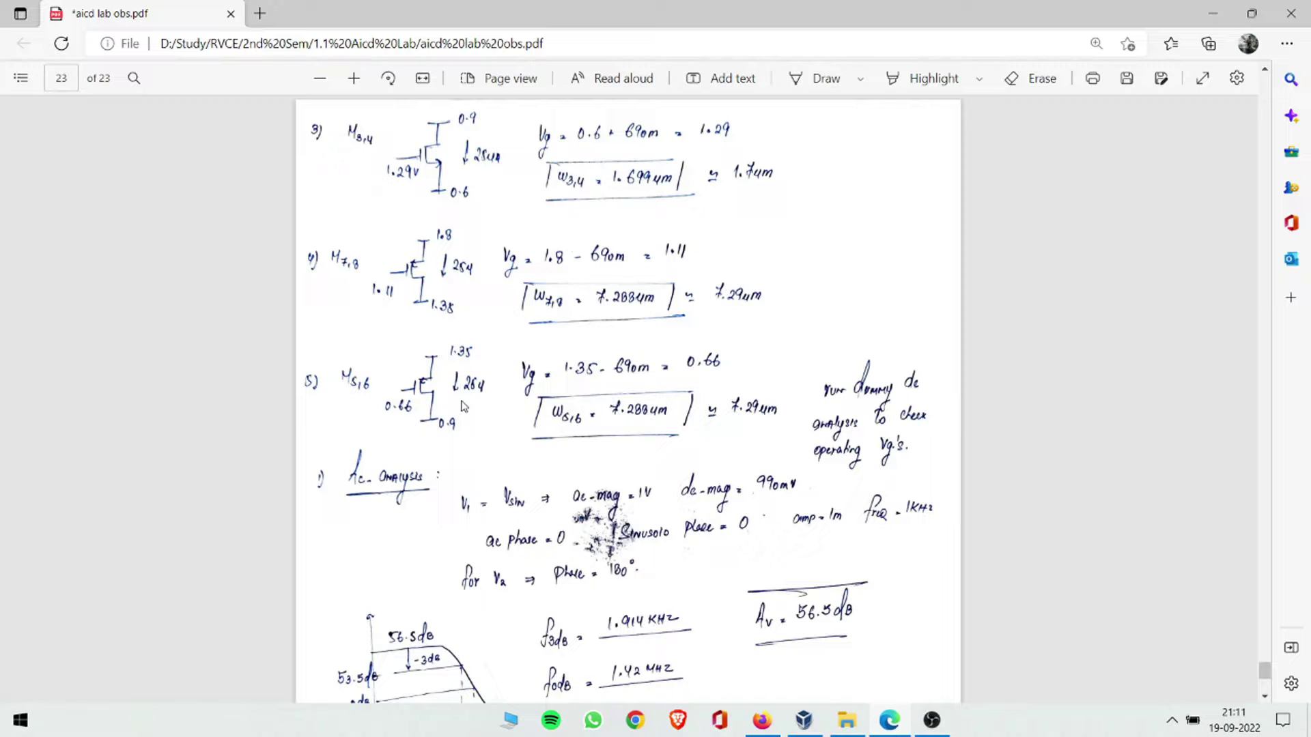
- Switch to the Cadence virtual machine and bring up the ADE L (2) simulation window for the calculations schematic
left_click(804, 721)
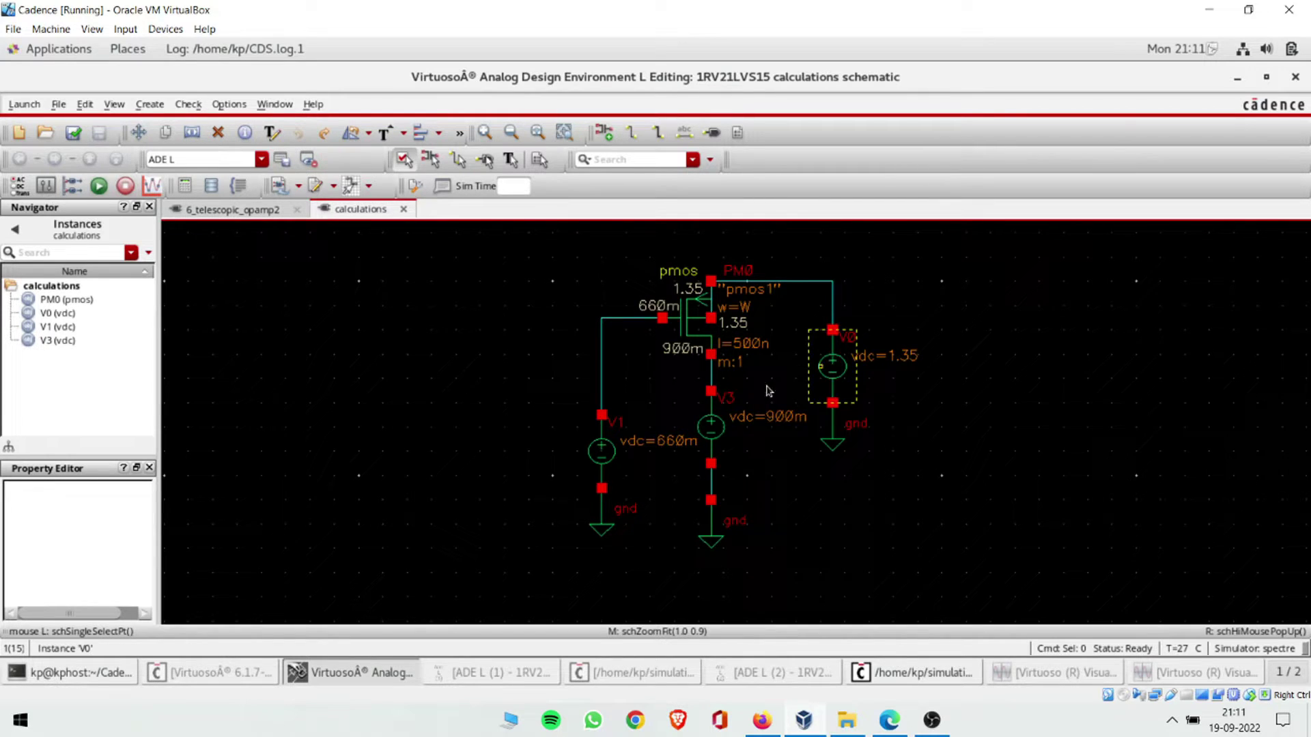
left_click(807, 725)
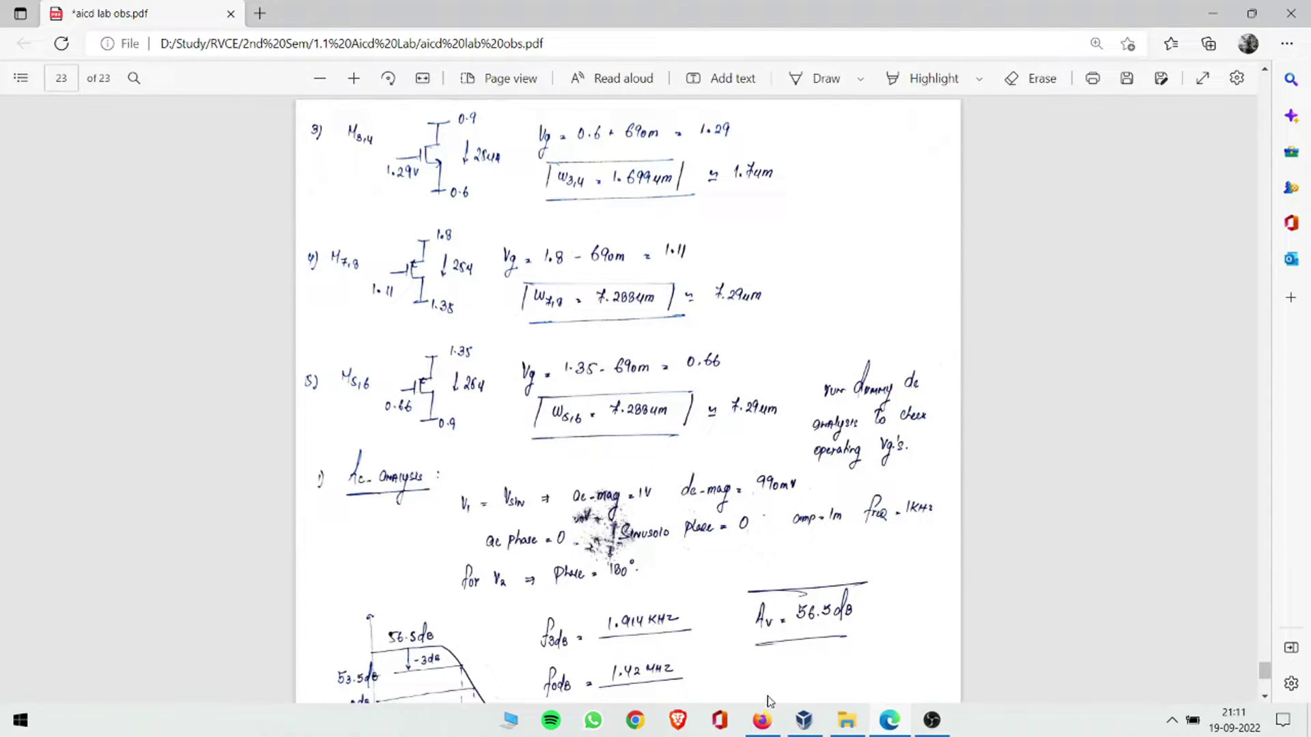
left_click(804, 721)
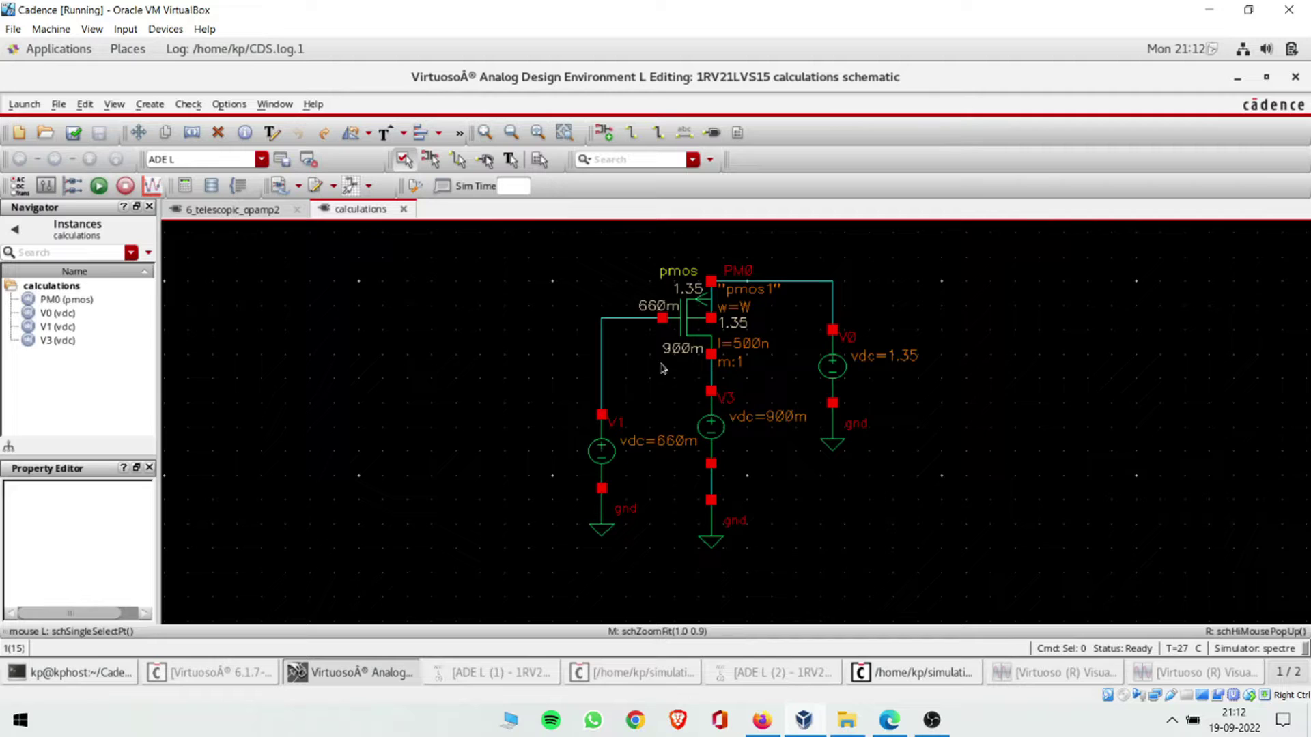
left_click(746, 675)
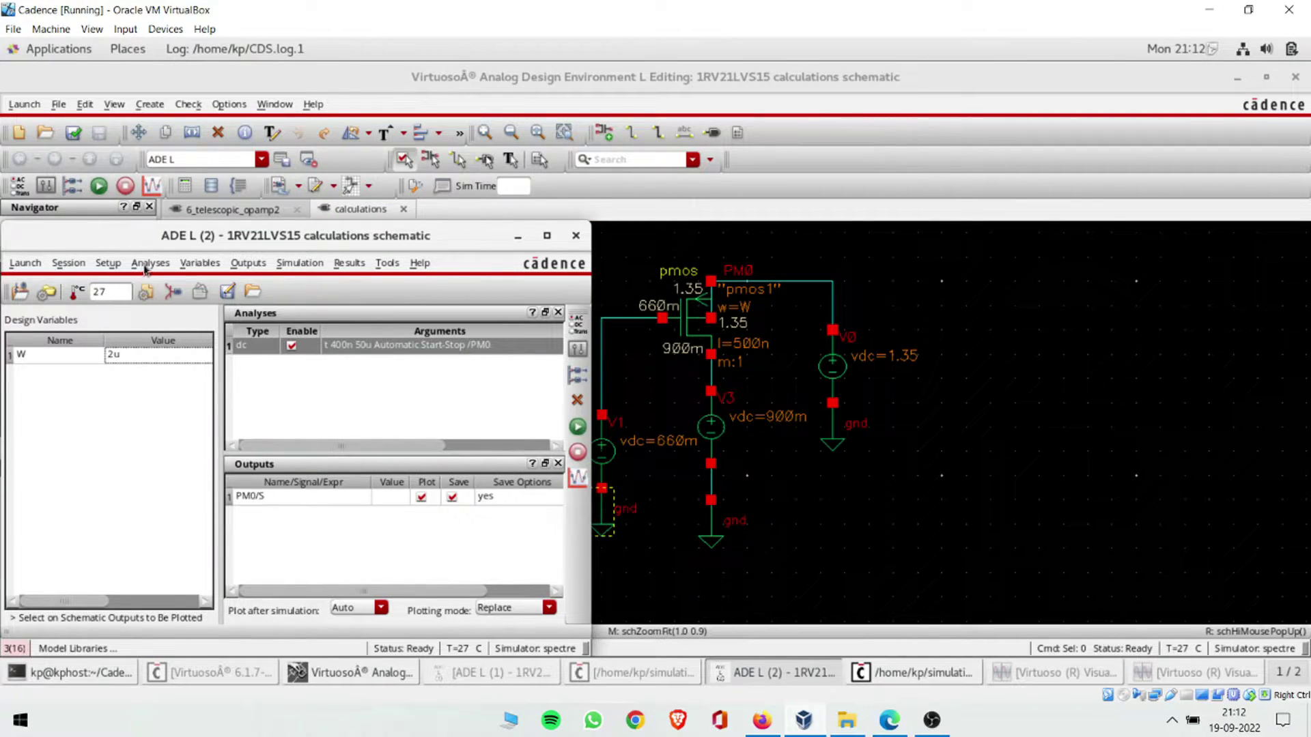
- Configure the DC analysis to sweep the simulation width w of component PM0 from 400n to 50u
left_click(200, 266)
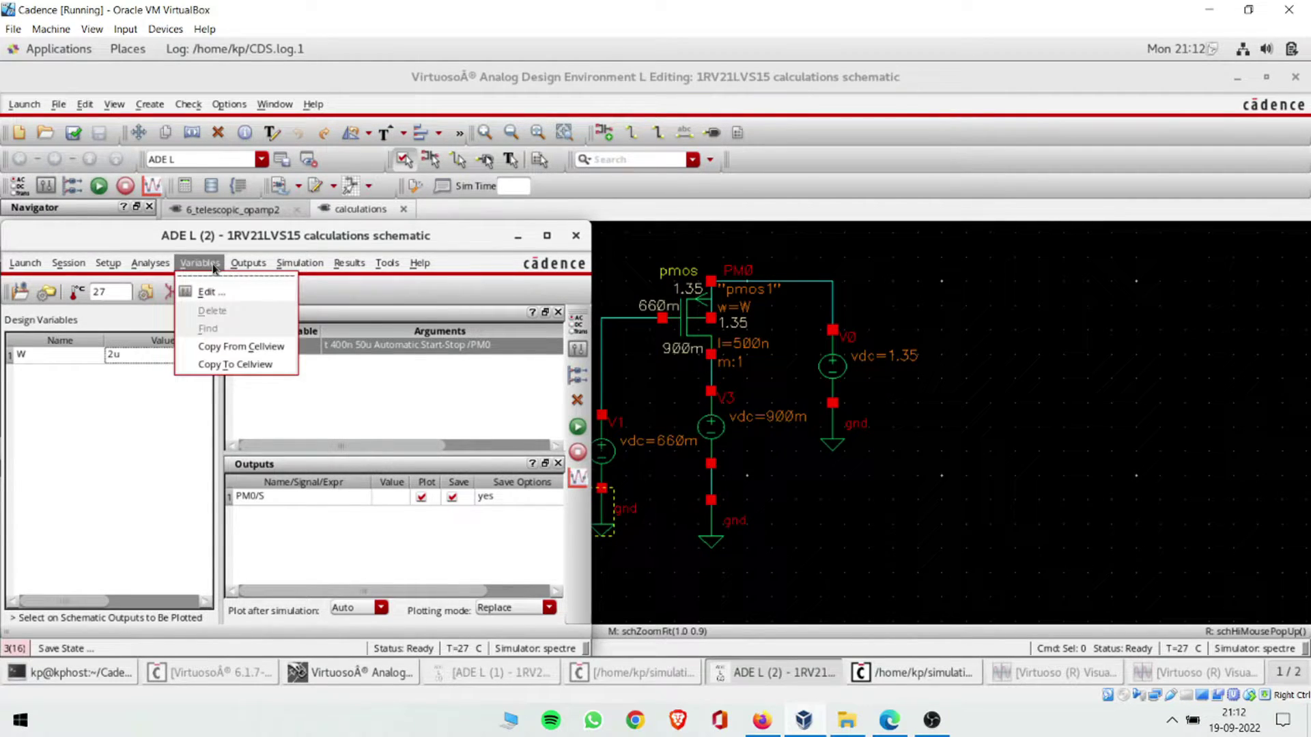
left_click(130, 394)
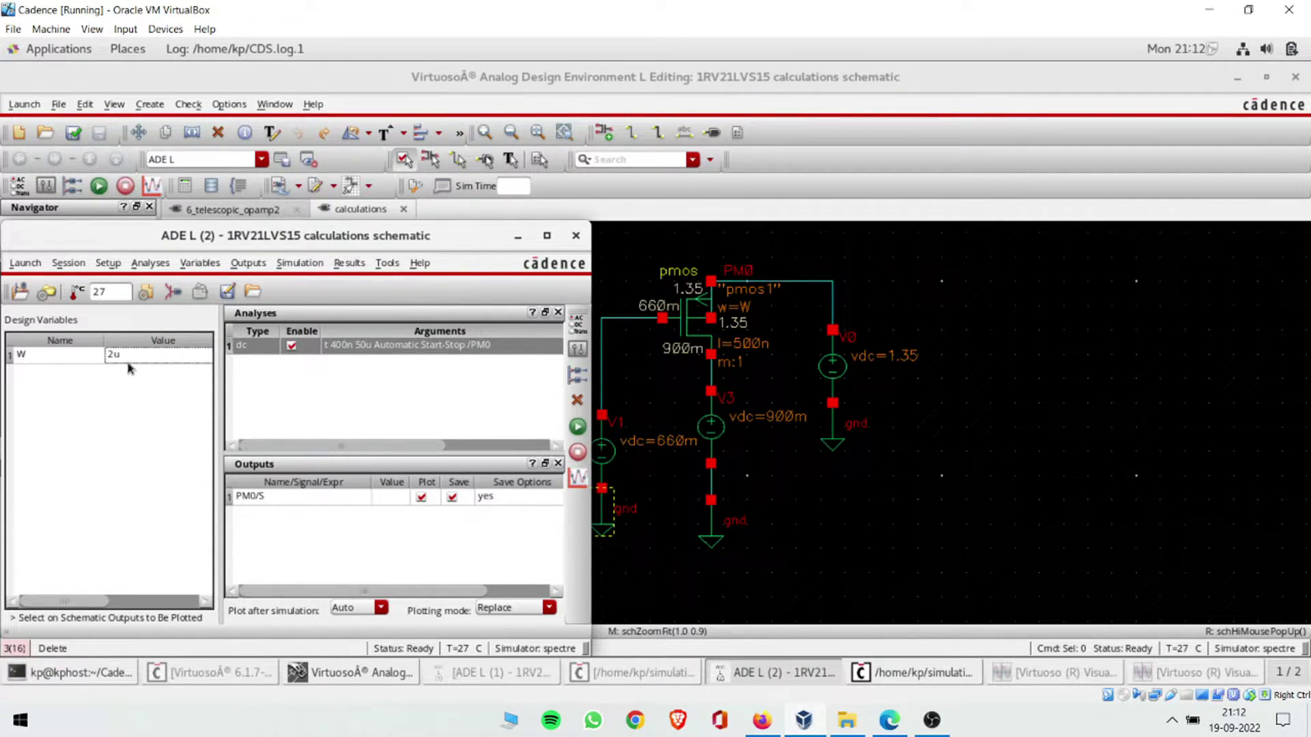
double_click(341, 349)
scroll(506, 262, "up", 1)
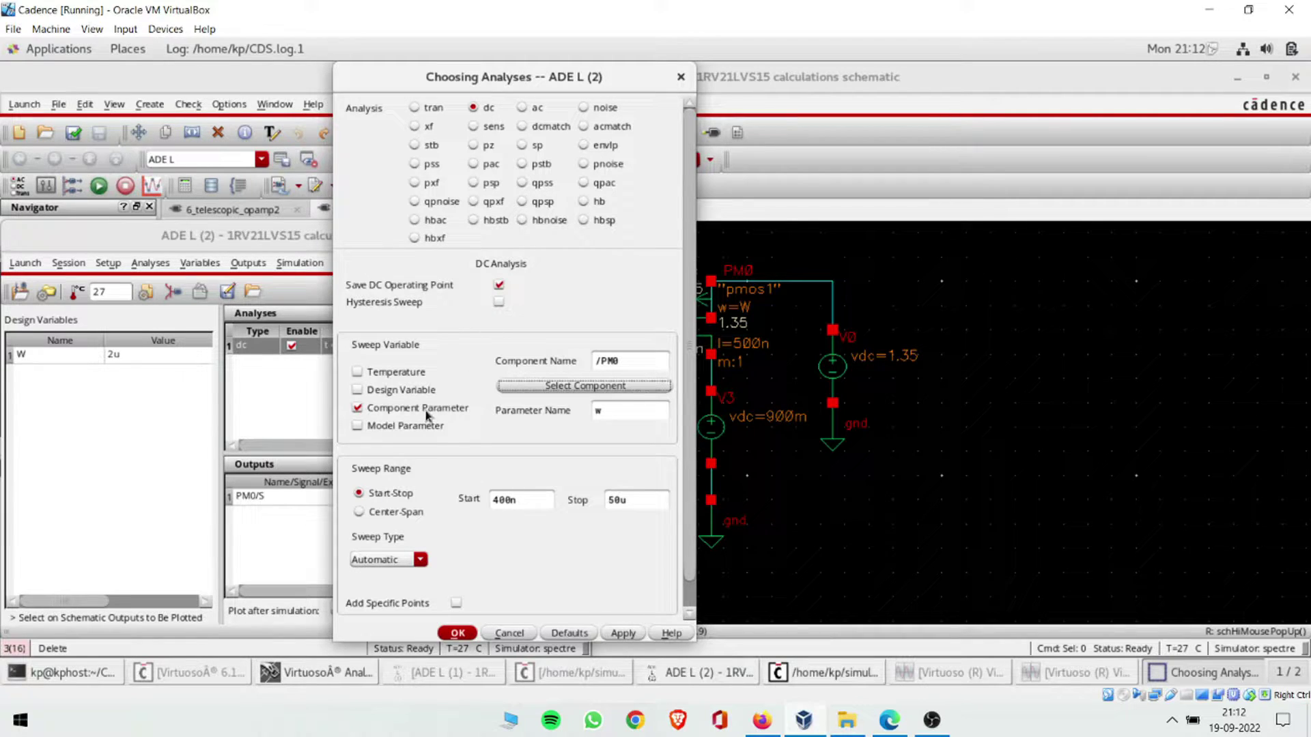
left_click(590, 389)
left_click(691, 329)
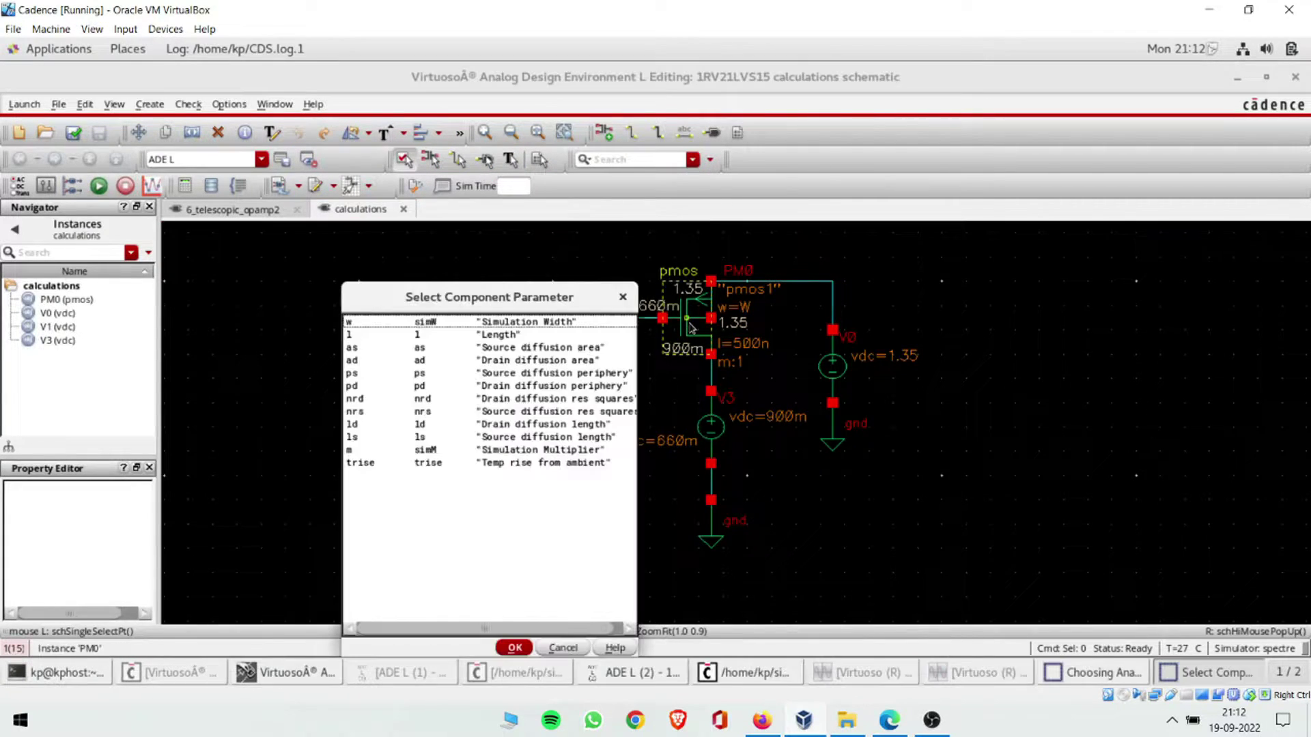
left_click(467, 325)
left_click(515, 648)
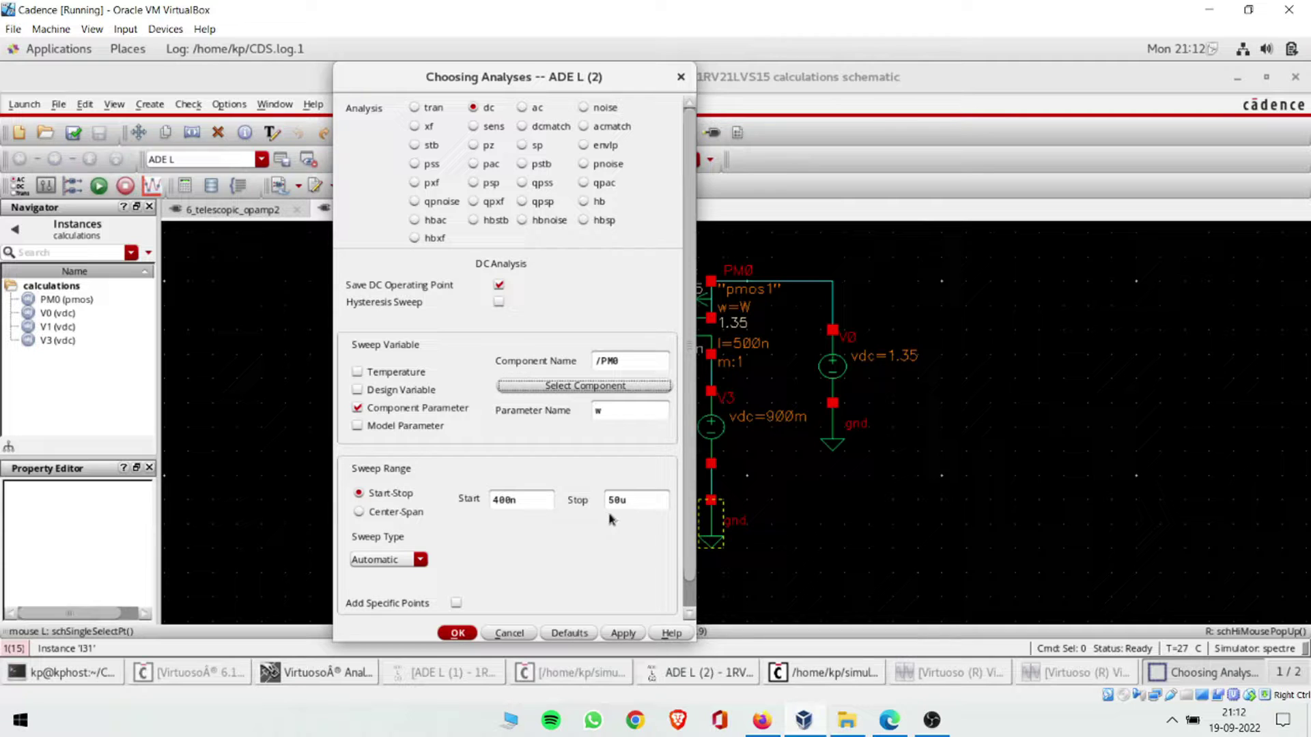
left_click(469, 634)
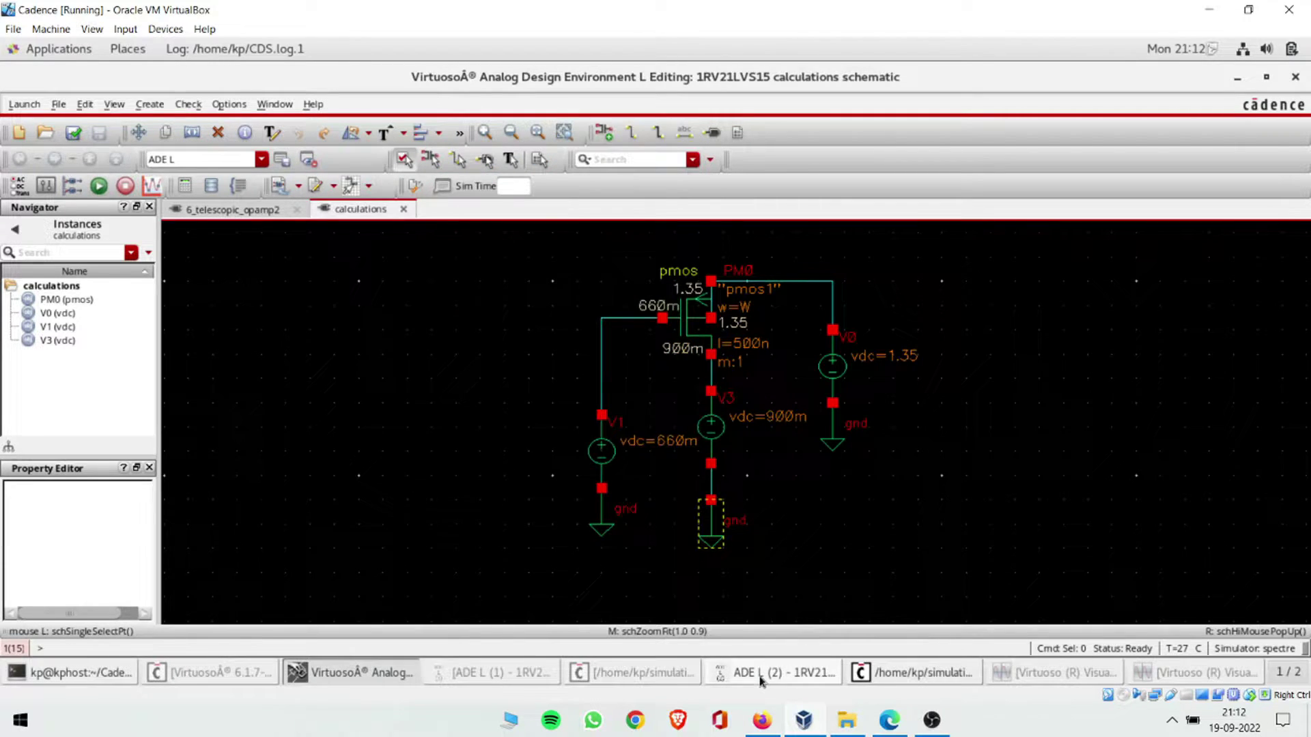
- Pick the source terminal of PM0 on the calculations schematic for the outputs to plot
left_click(760, 673)
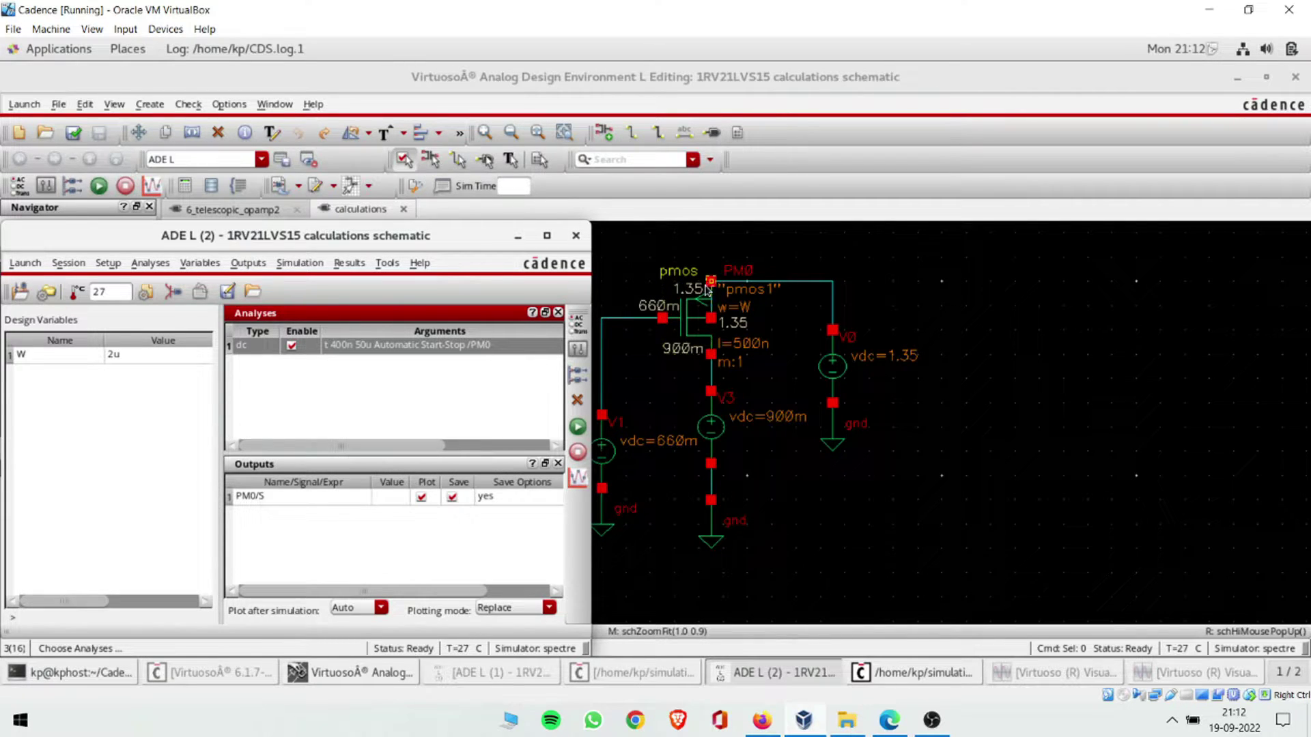
left_click(248, 263)
mouse_move(307, 400)
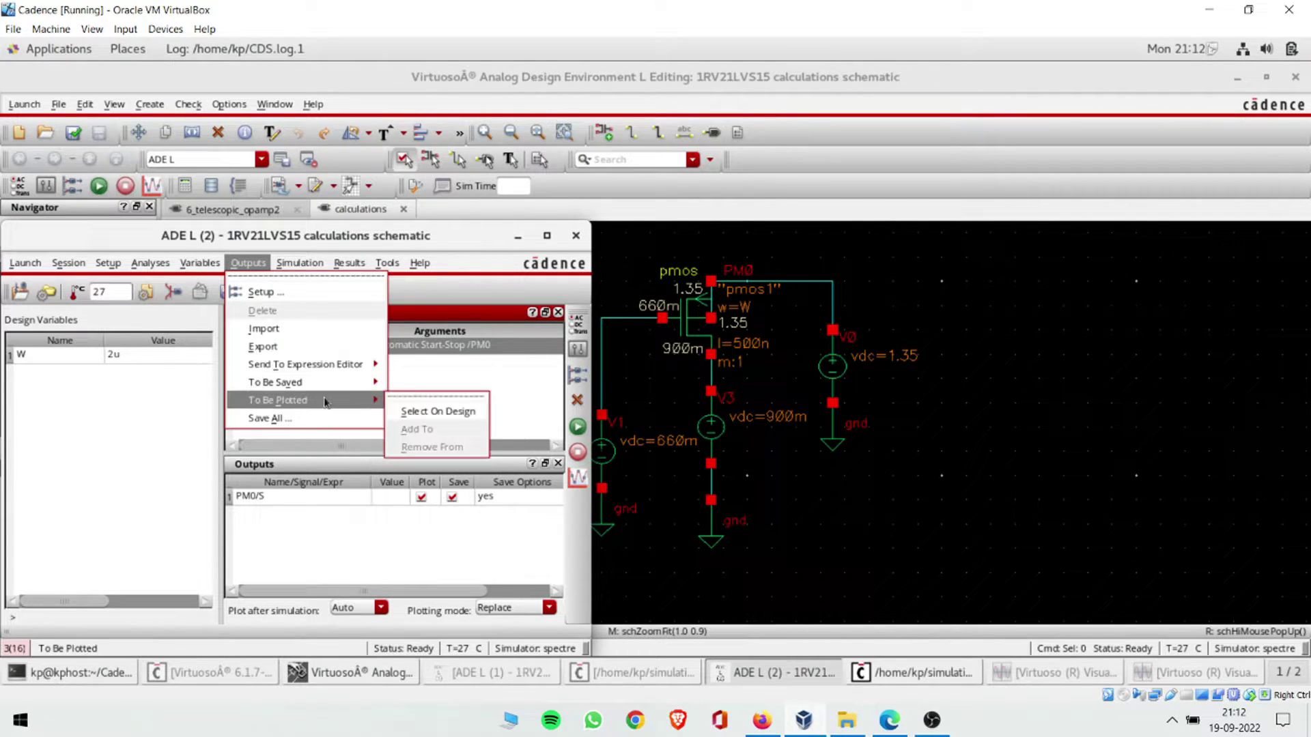
left_click(417, 410)
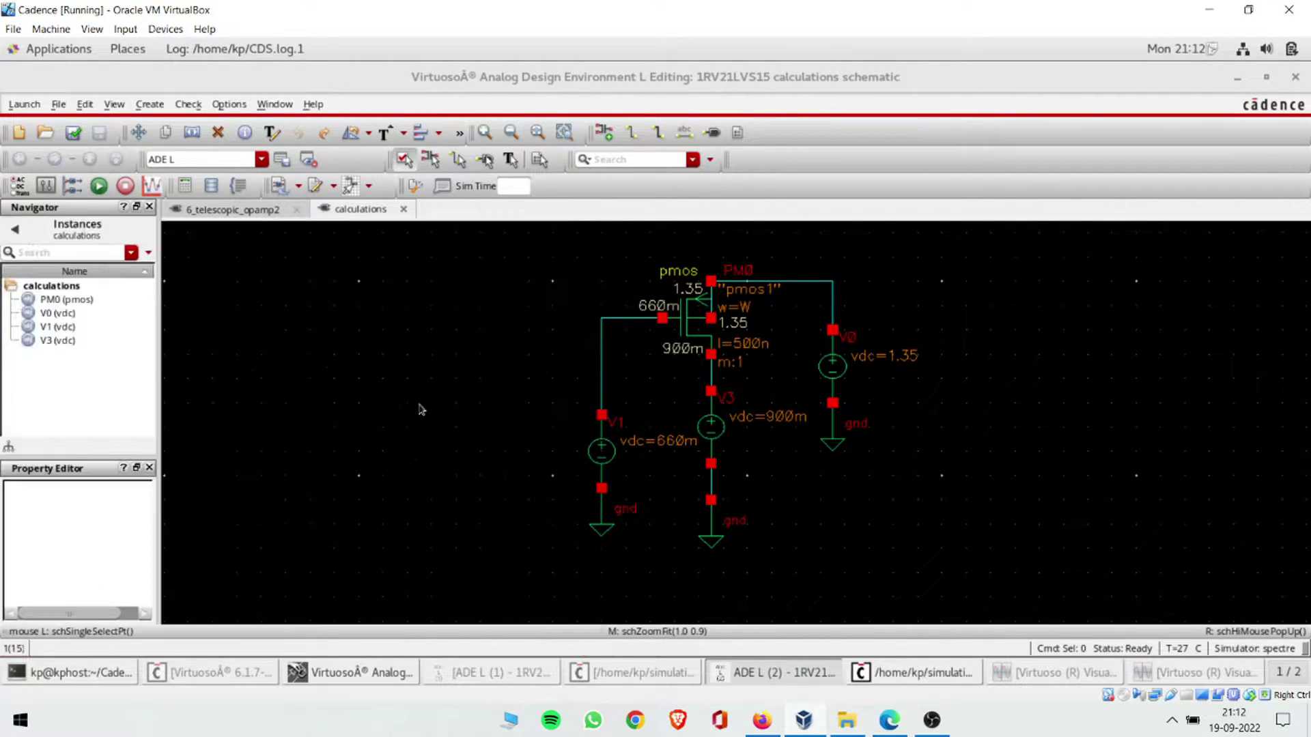
left_click(711, 282)
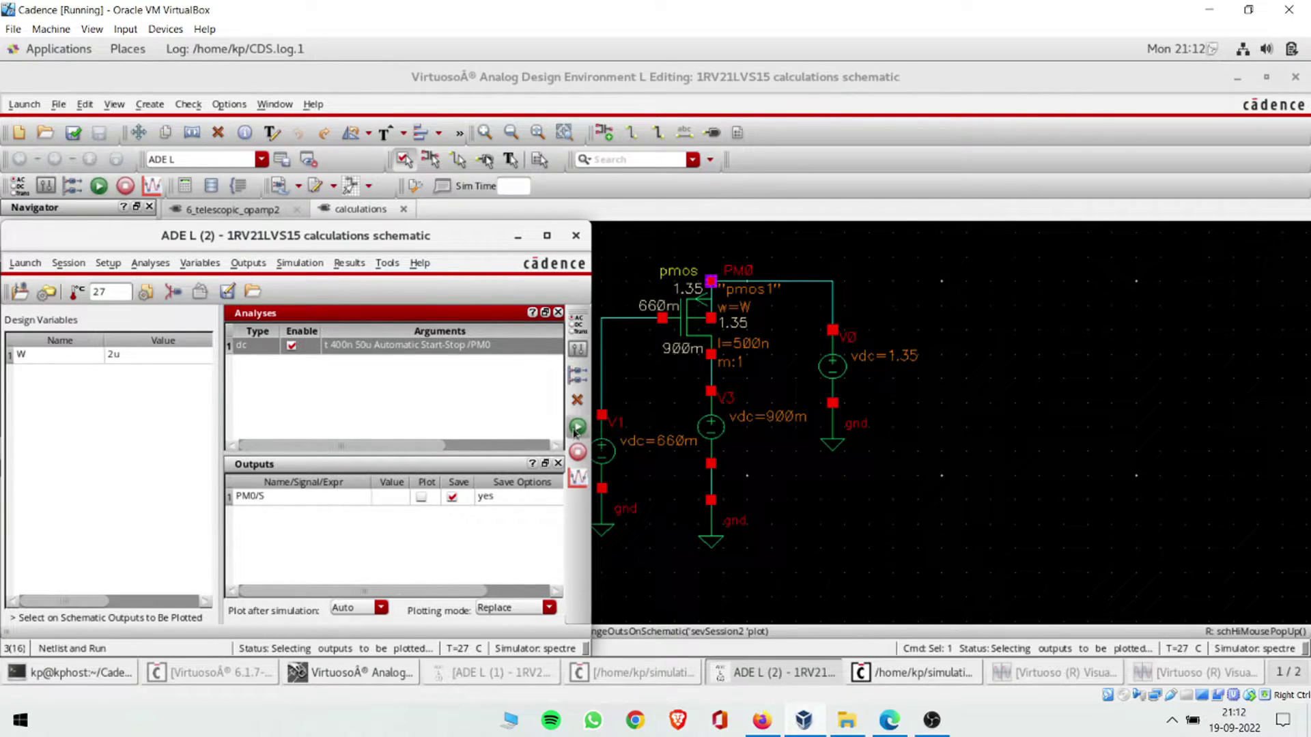
- Run the DC simulation of the calculations schematic and bring up its DC response plot
left_click(803, 679)
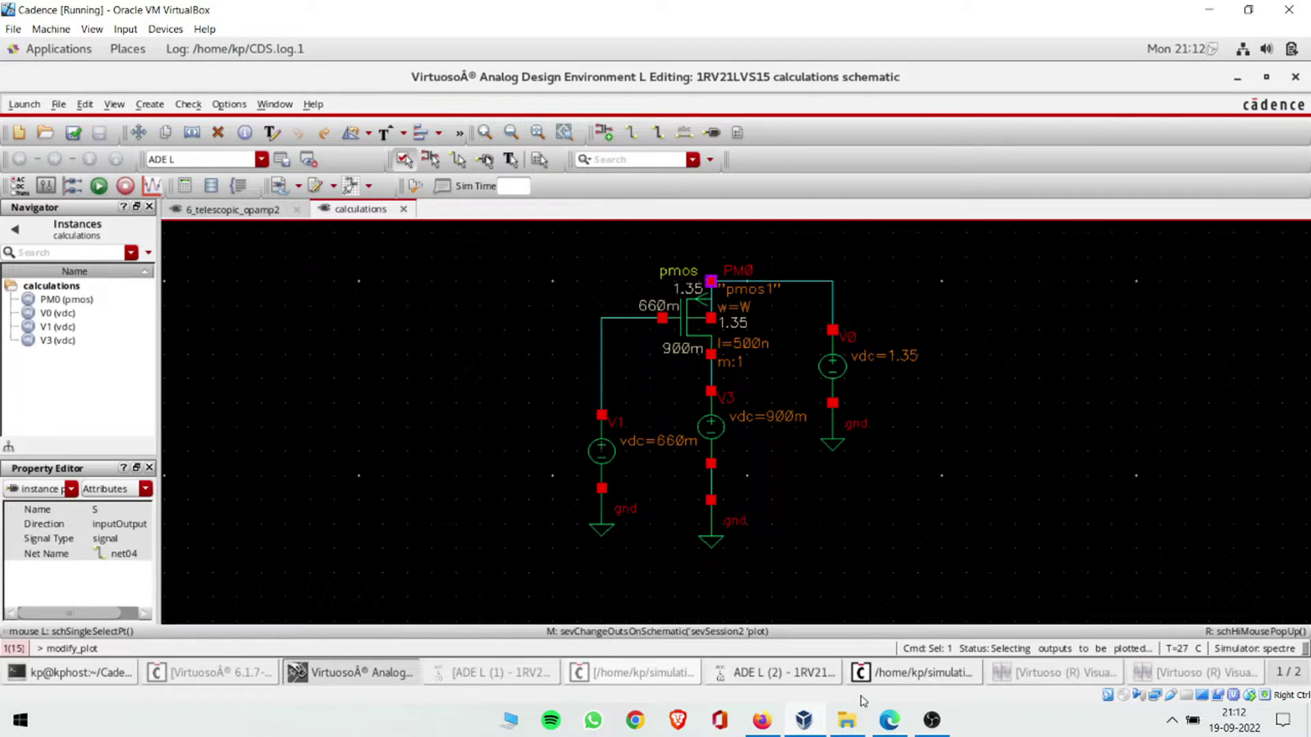
left_click(803, 679)
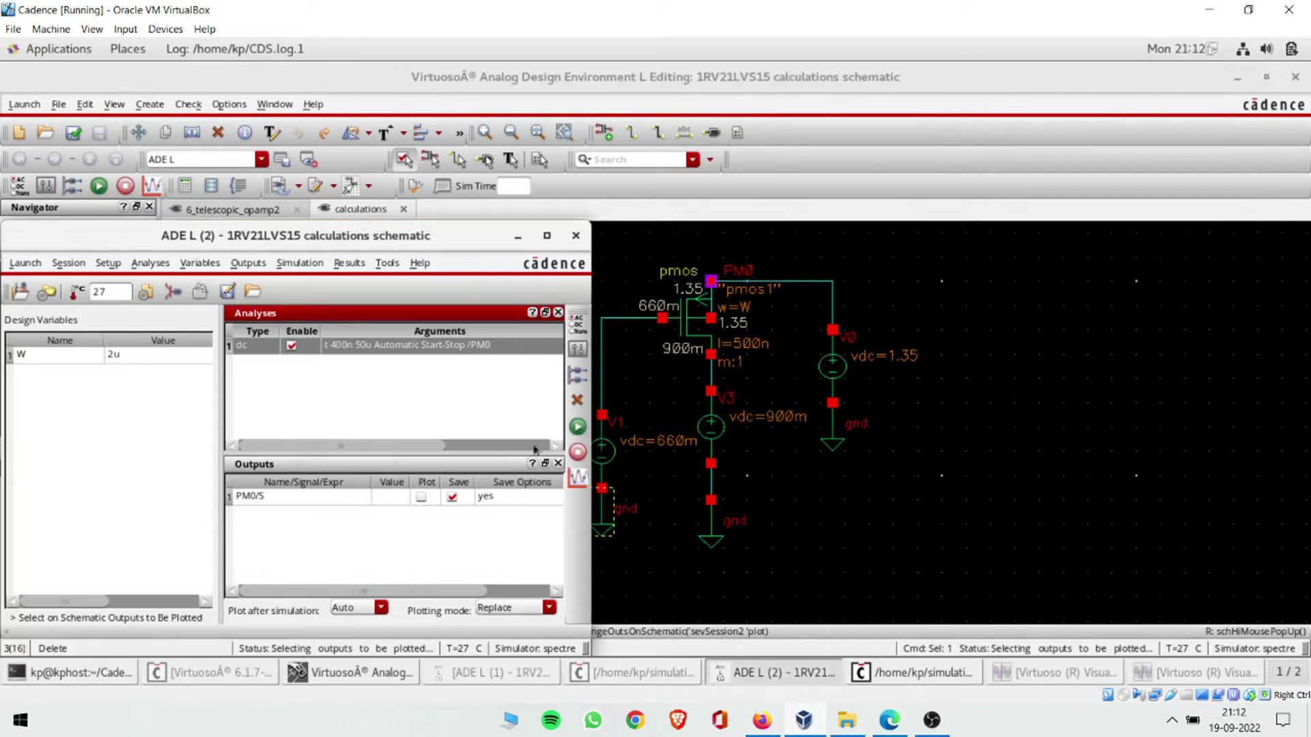
left_click(568, 430)
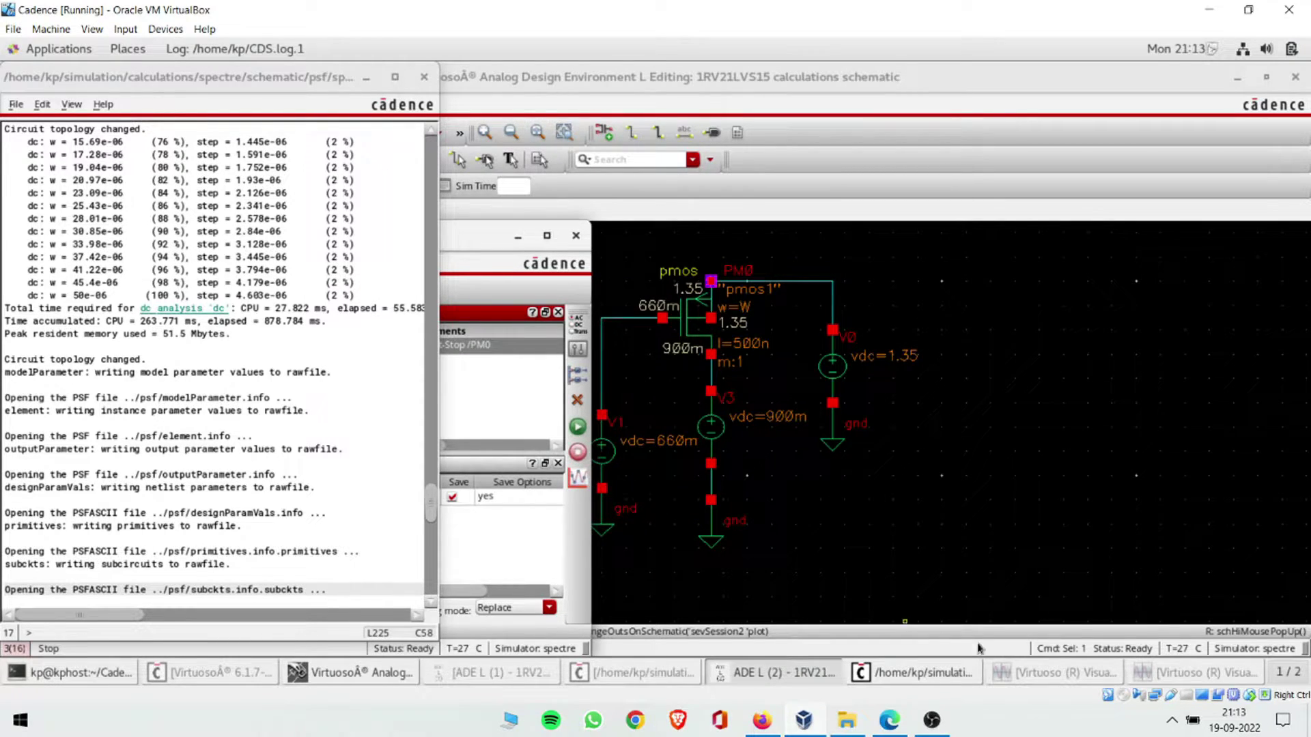
left_click(1019, 674)
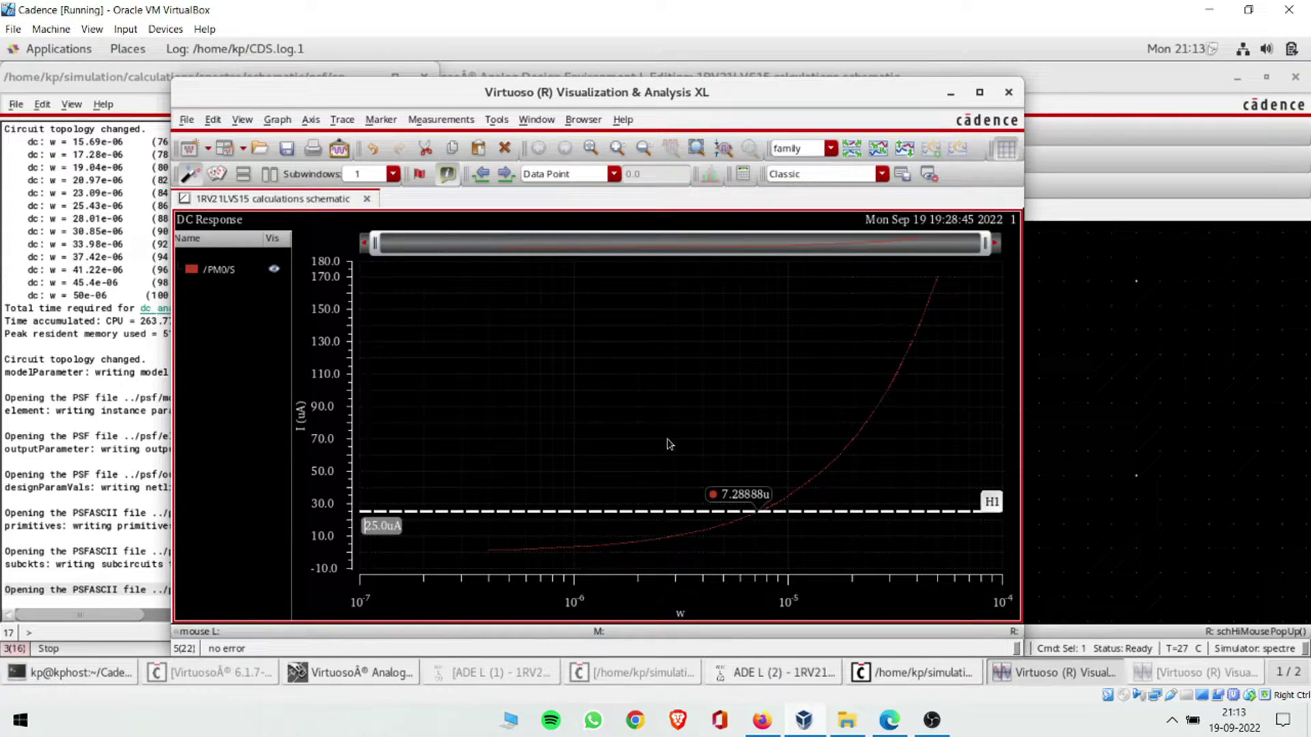
- Move the horizontal marker H1 on the PM0 source-current curve and set its level to 25.0 uA
left_click(628, 512)
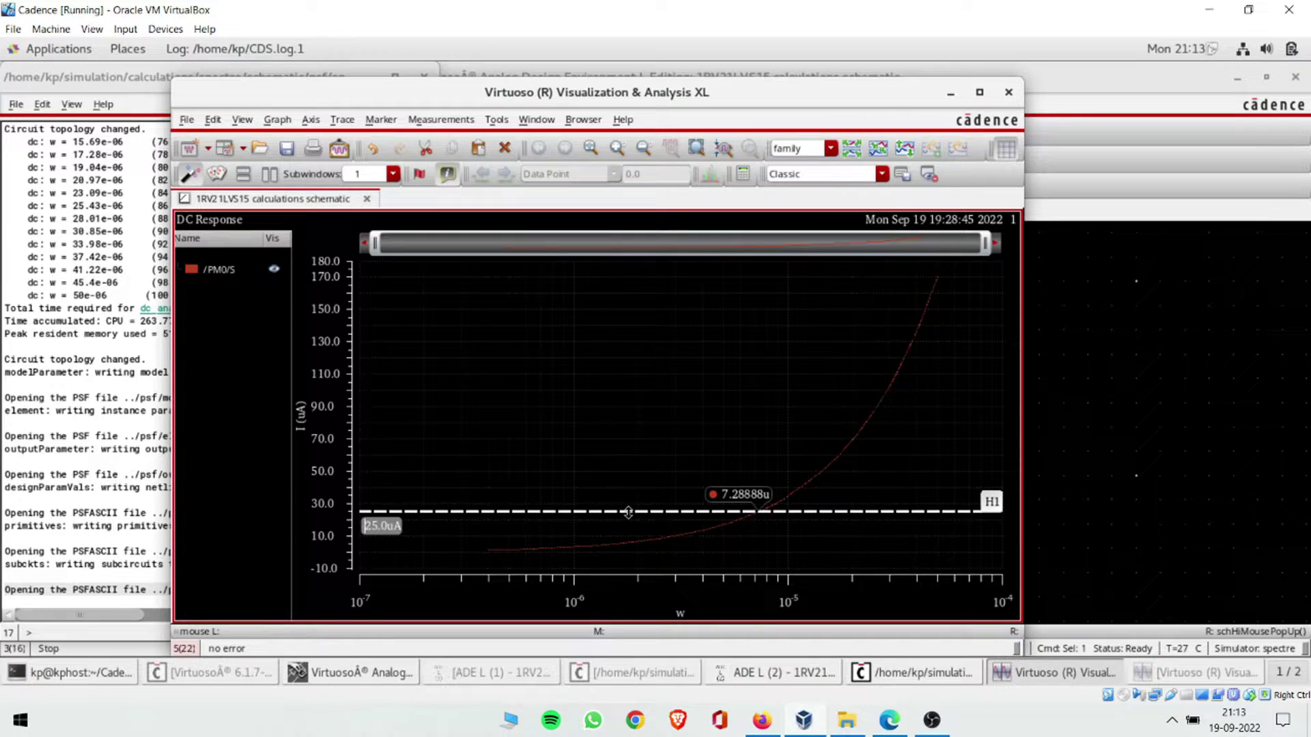
left_click_drag(628, 512, 628, 493)
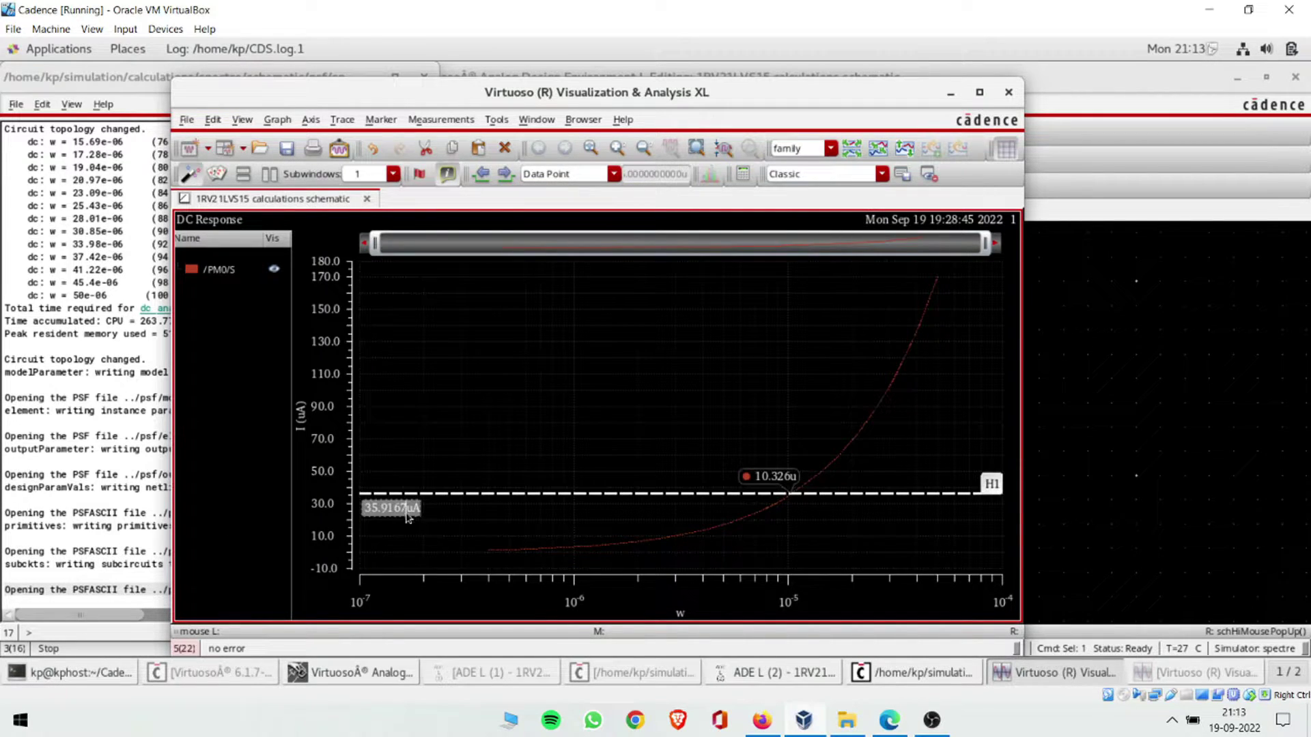
type("25.0")
key("Return")
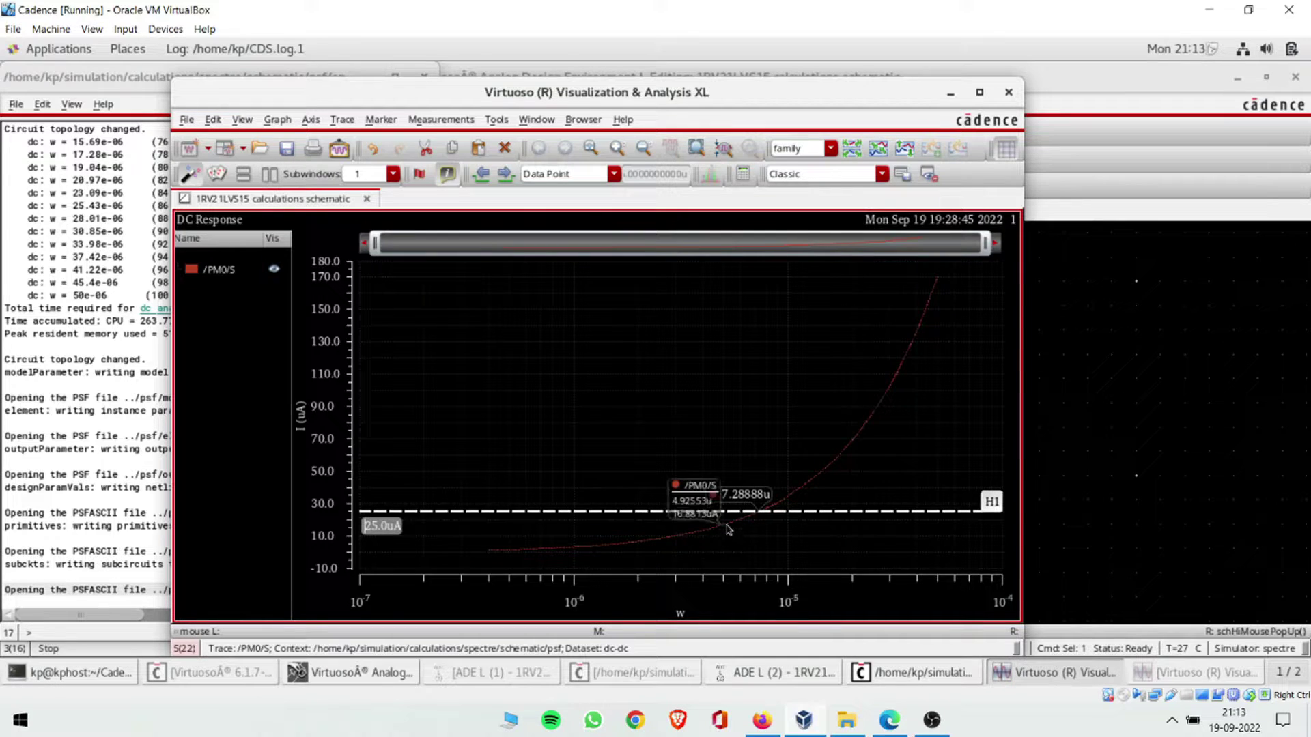
- Compare the width at marker H1 with the M5,6 width in the lab PDF, then recheck the calculations schematic and plot
left_click(889, 721)
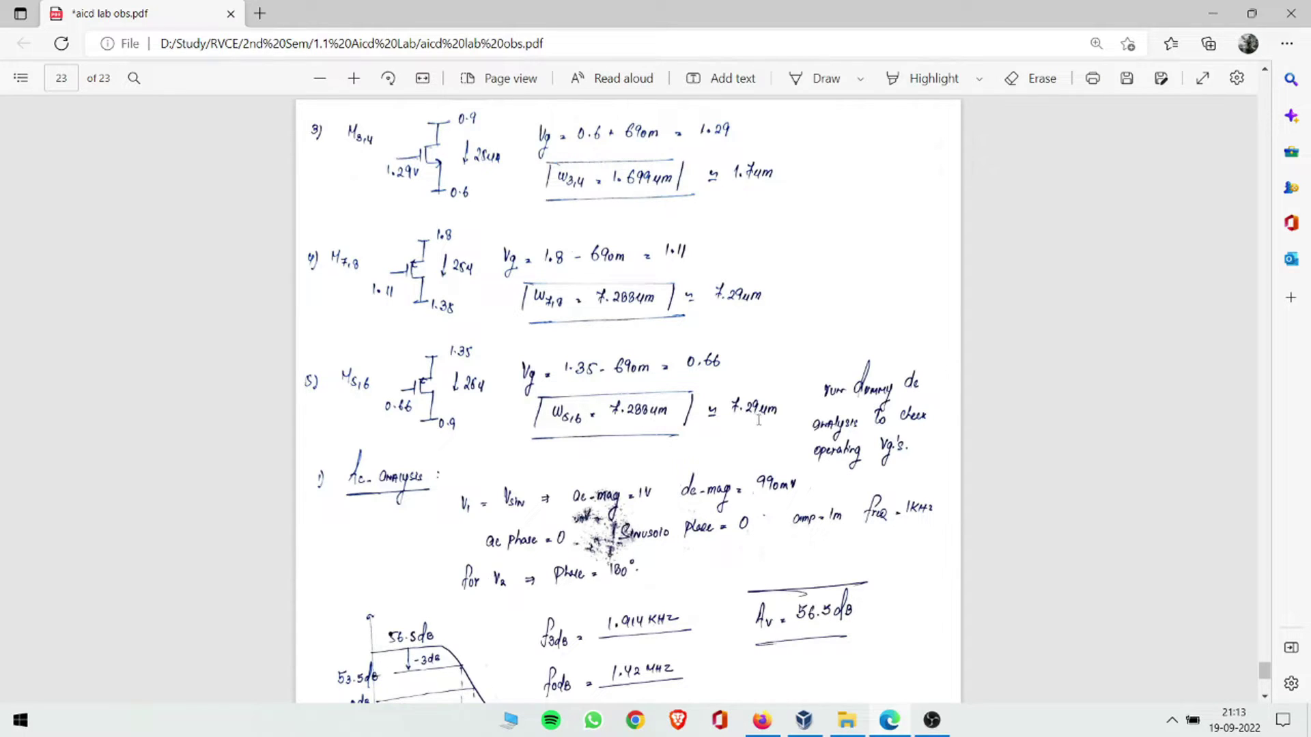
left_click(889, 720)
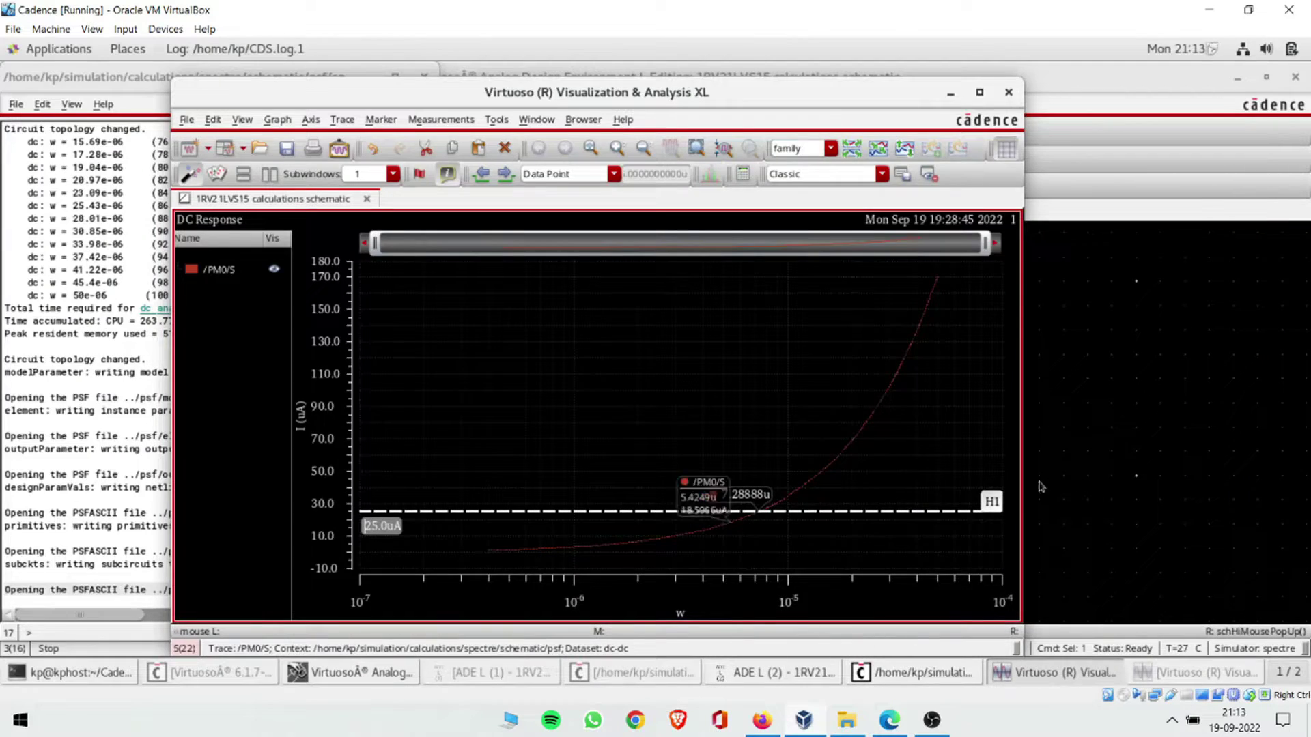
left_click(348, 673)
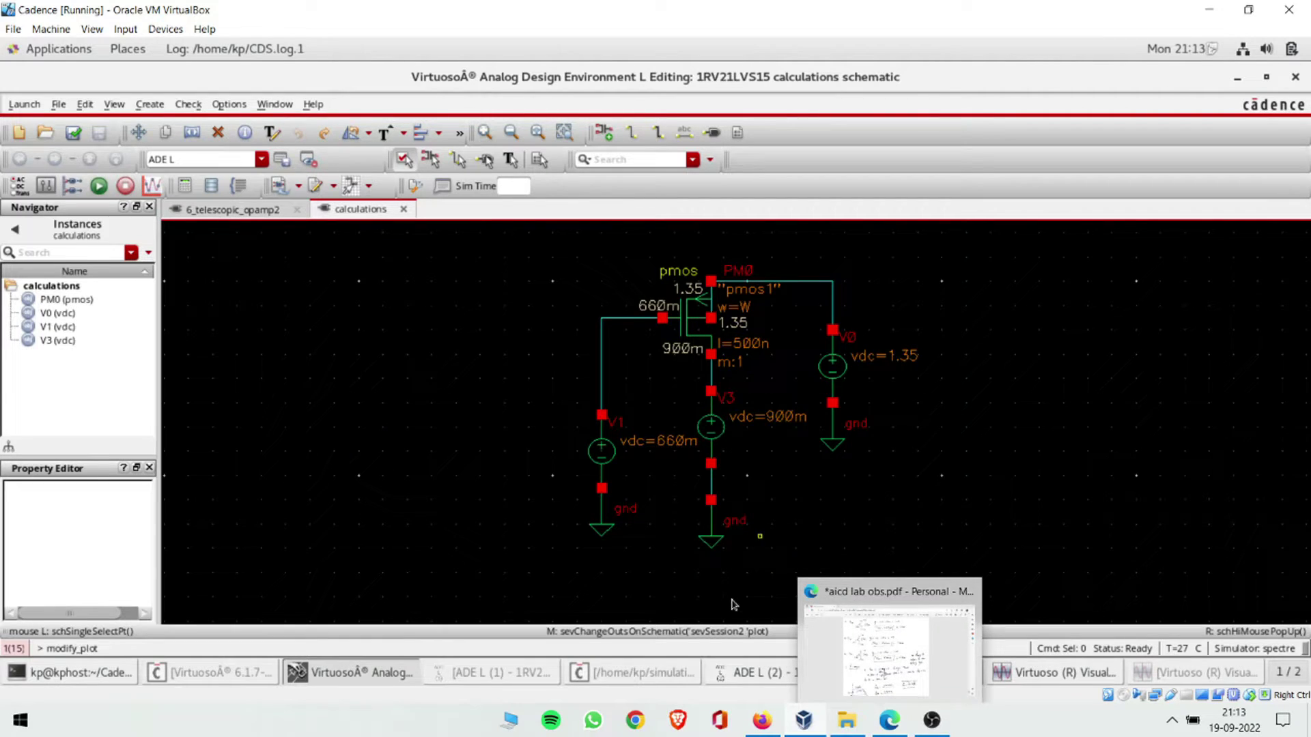
left_click(1098, 676)
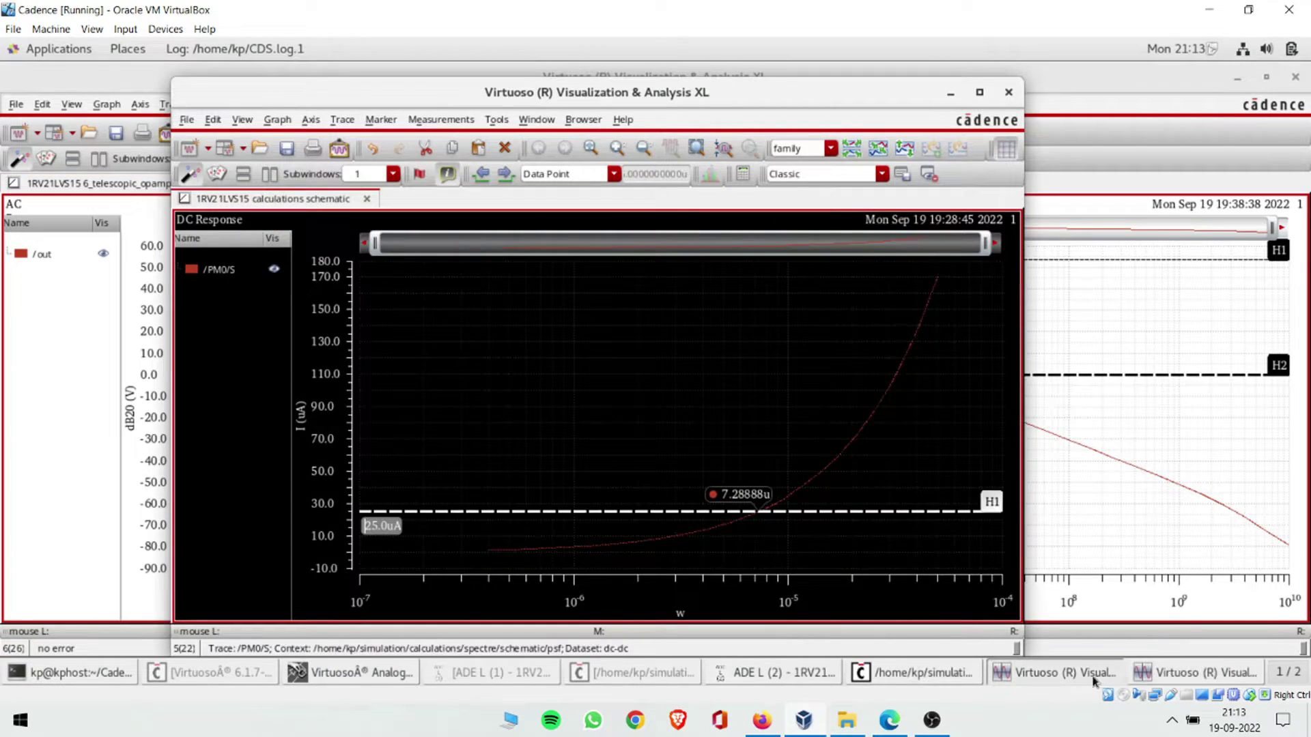
mouse_move(817, 478)
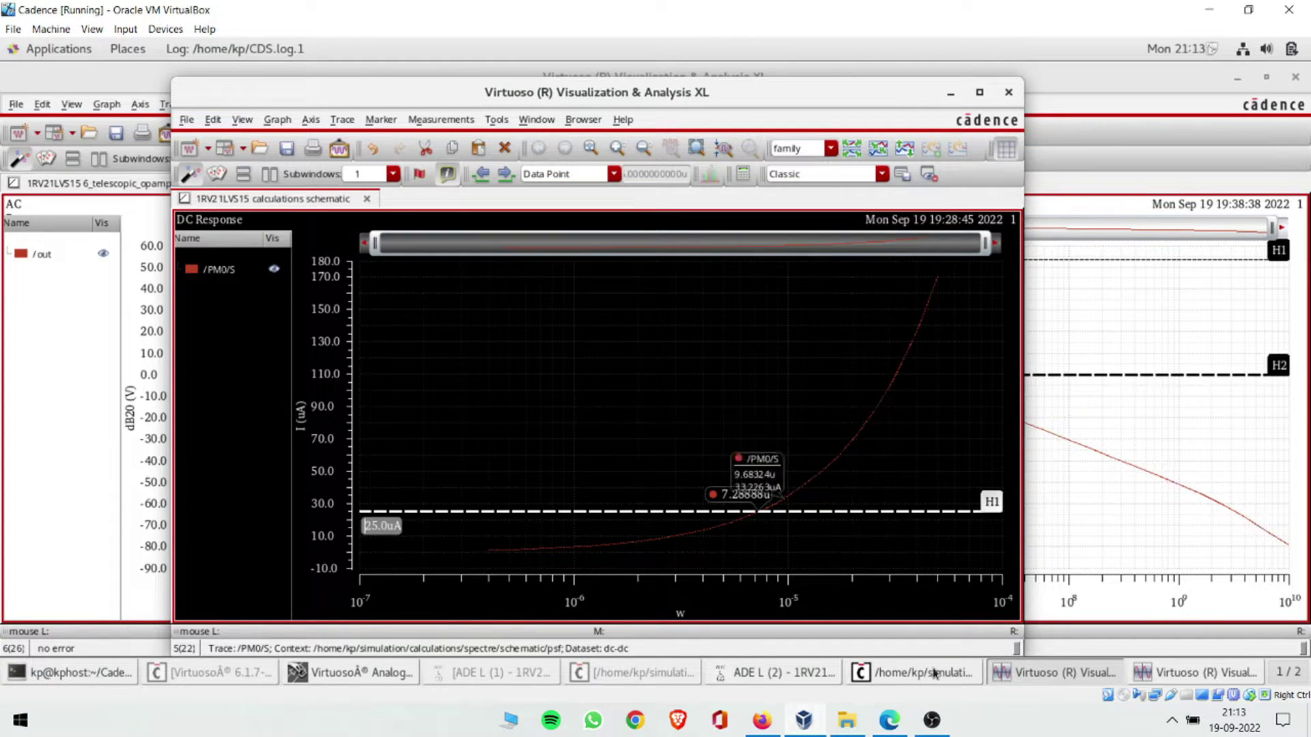
- Switch to the lab observation PDF in Edge and review the voltages, currents and widths calculated for all transistors from M0 to M7,8
left_click(891, 727)
scroll(516, 401, "up", 10)
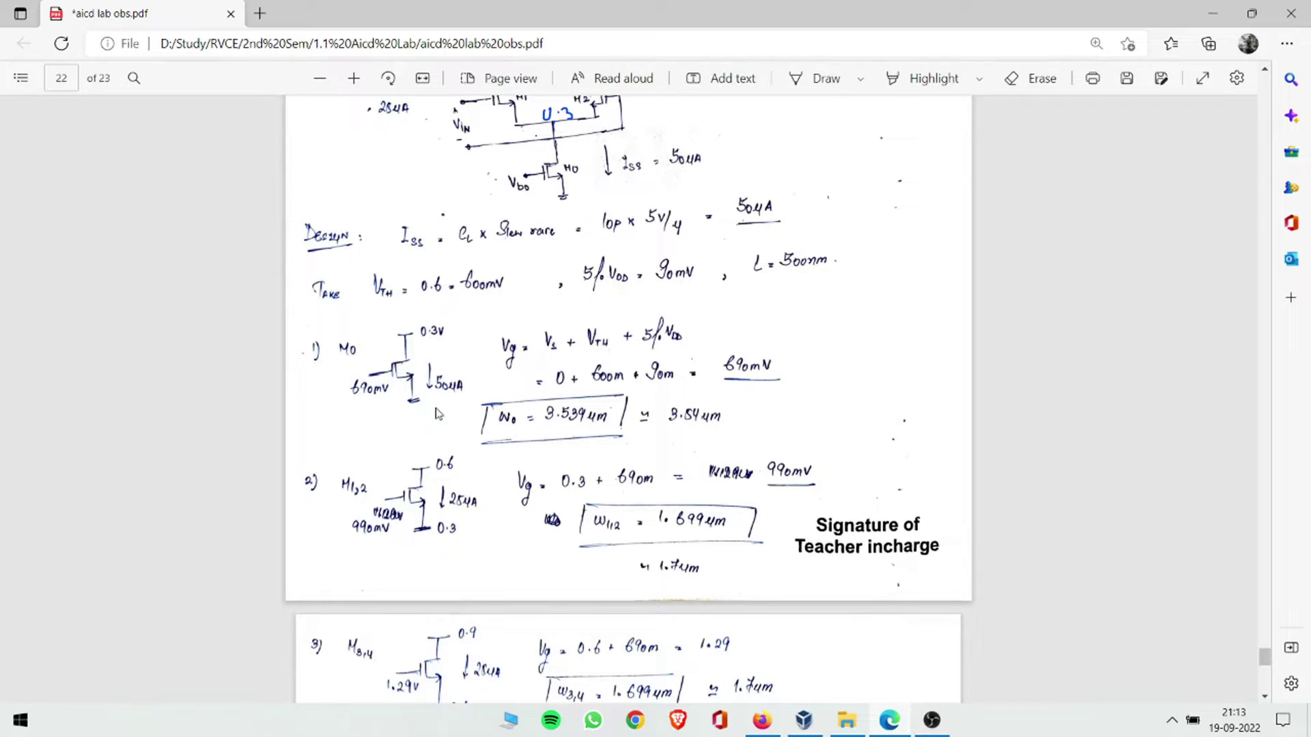
scroll(569, 408, "down", 2)
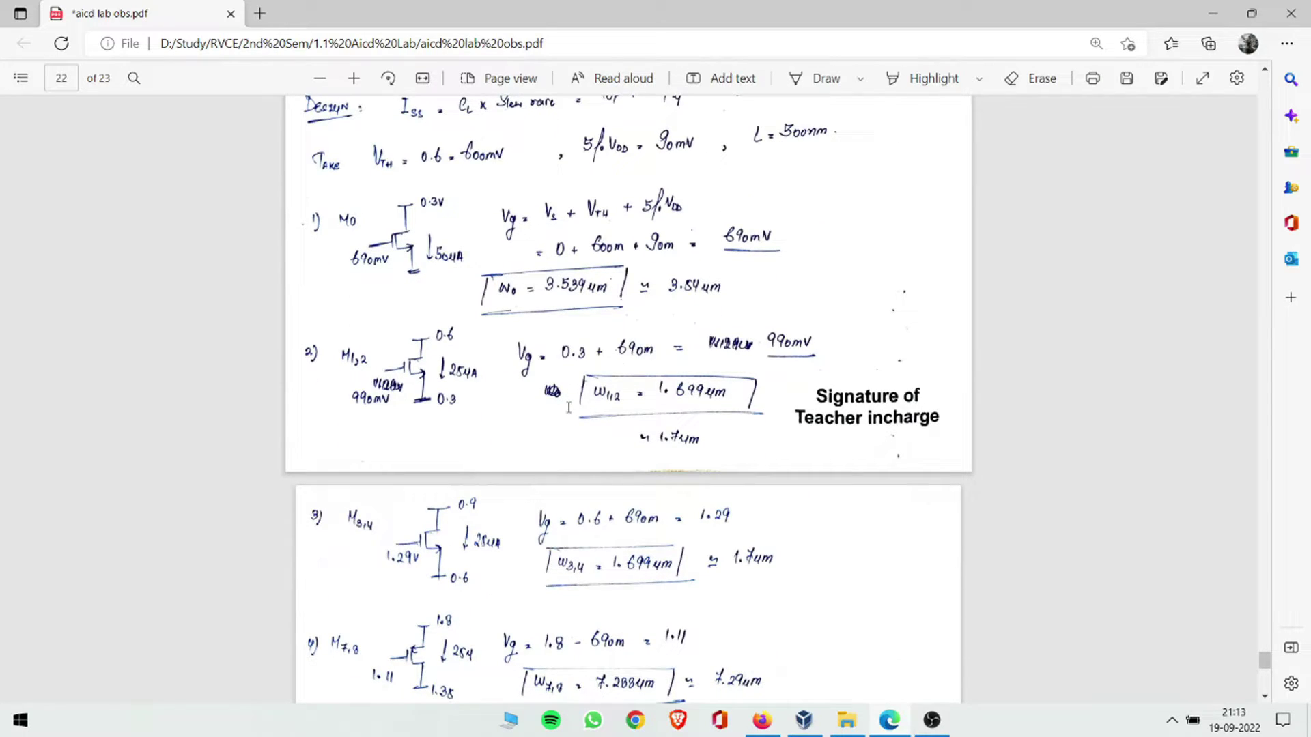
scroll(568, 408, "down", 6)
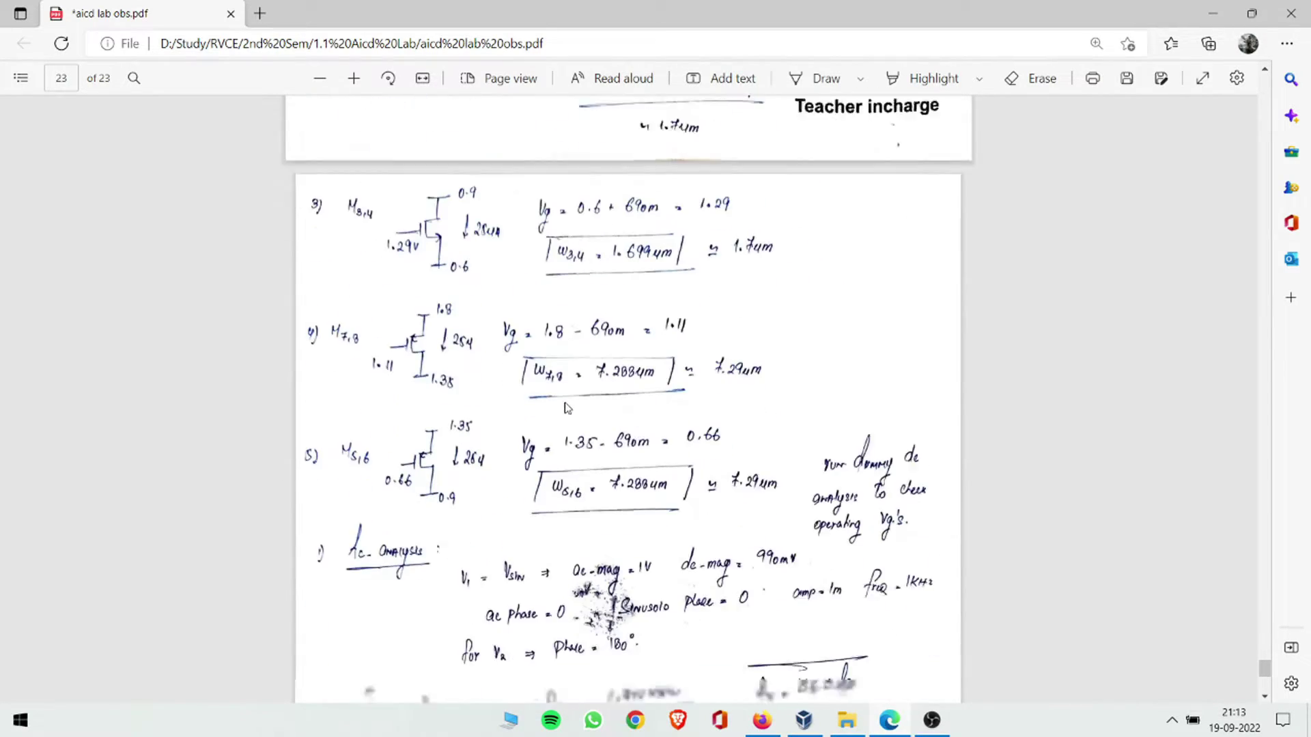
scroll(574, 444, "up", 2)
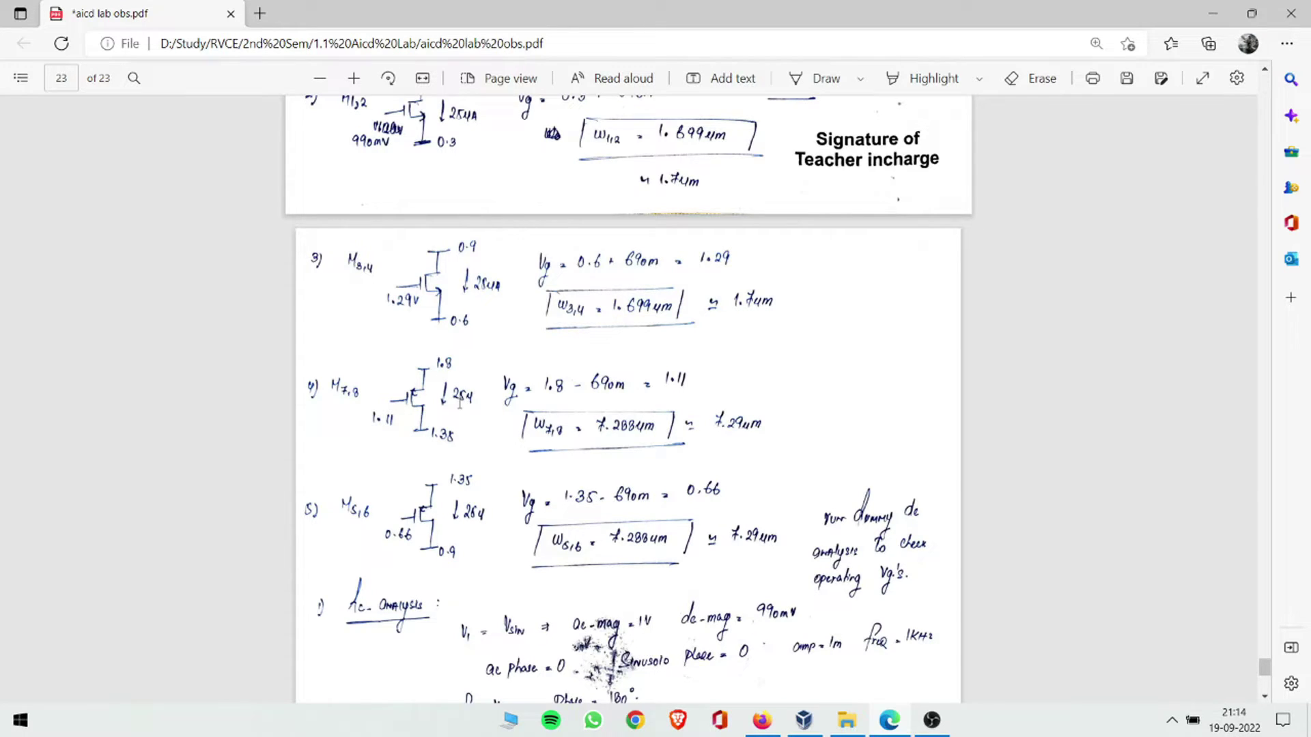
scroll(460, 404, "up", 8)
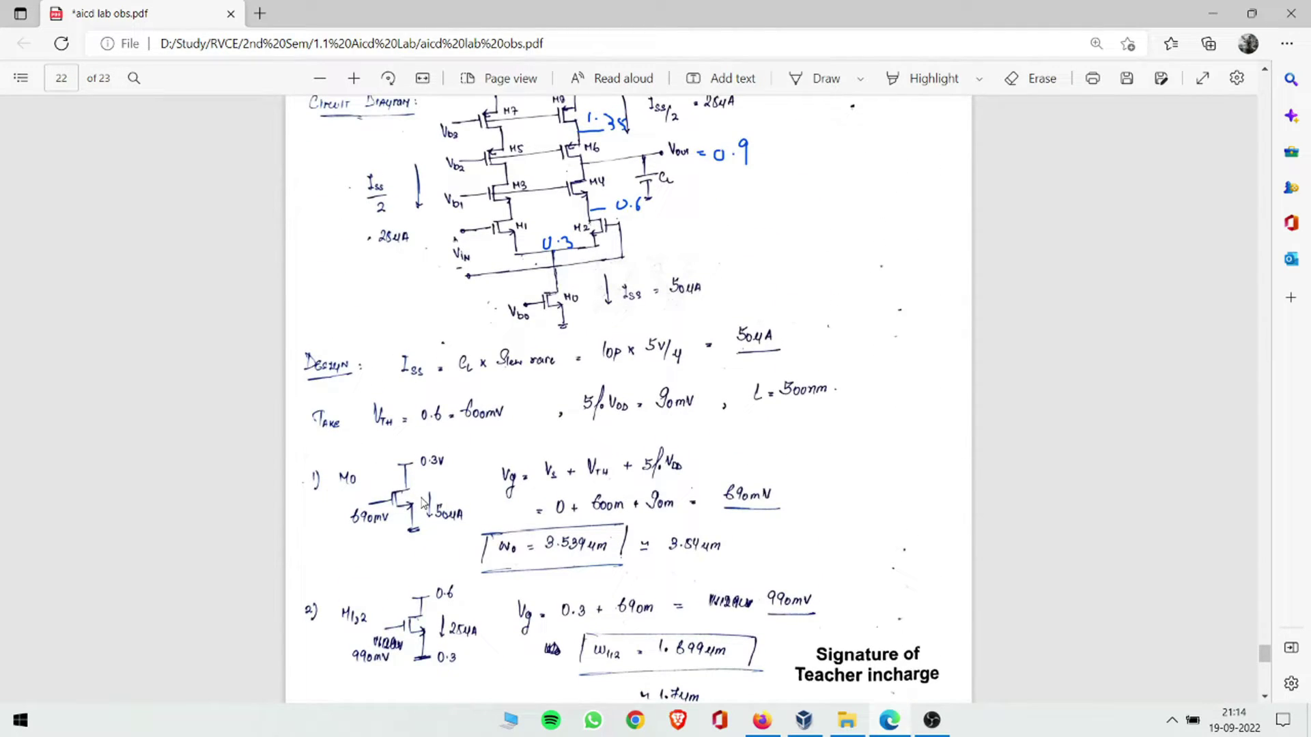
scroll(401, 502, "down", 10)
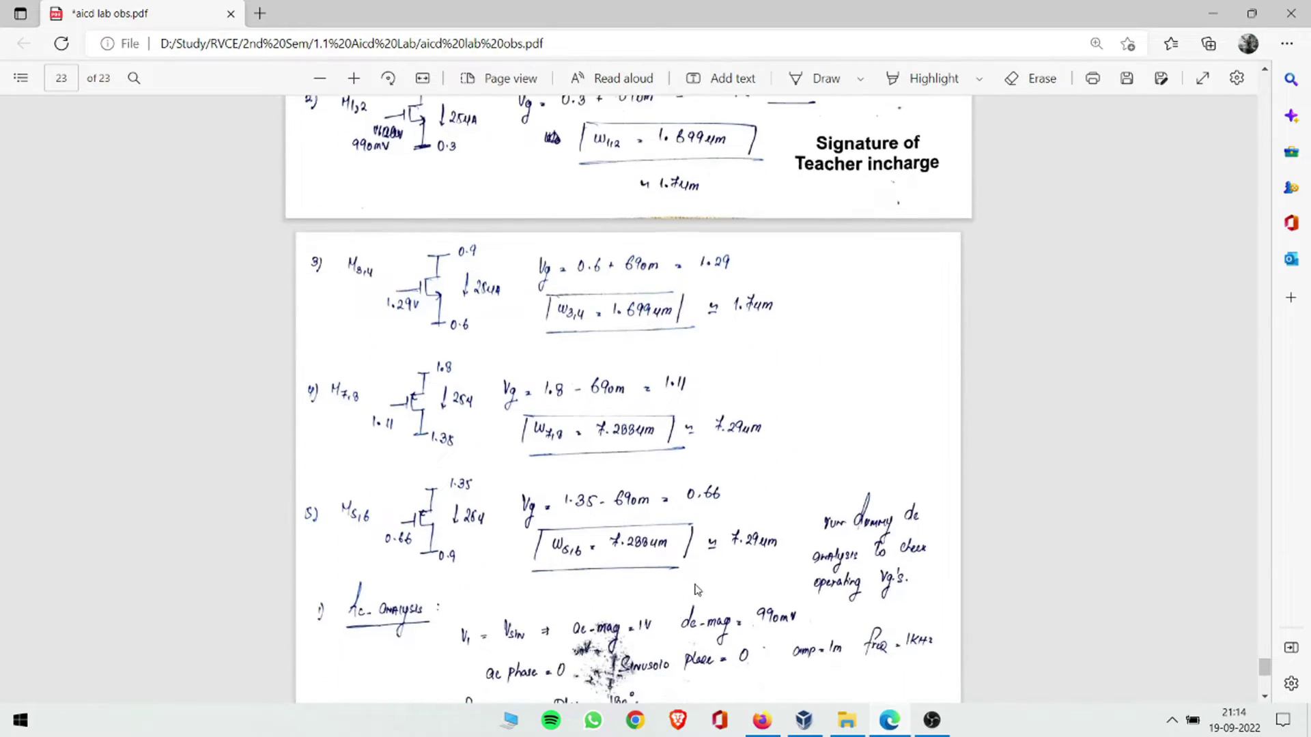
- Return to the Cadence virtual machine and examine the transistor widths and bias voltages in the 6_telescopic_opamp2 schematic, from the PMOS loads to the tail transistor
left_click(885, 719)
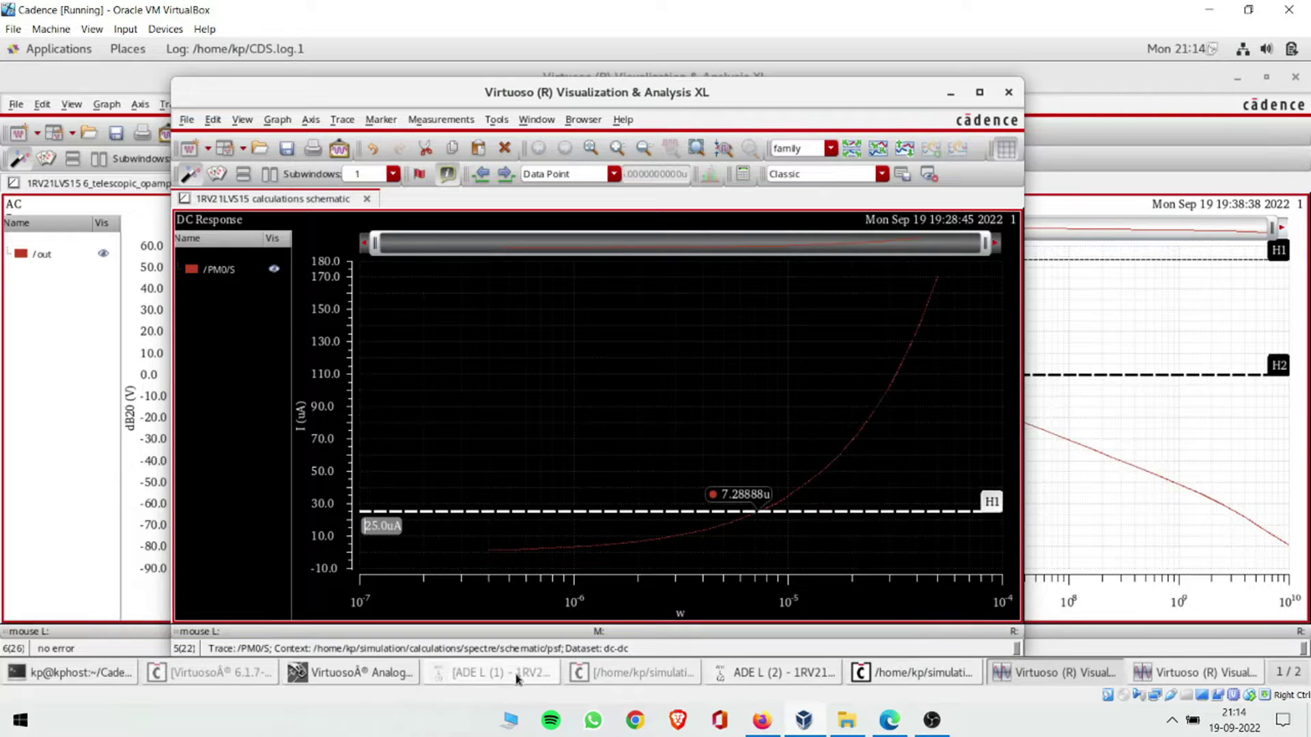
left_click(317, 672)
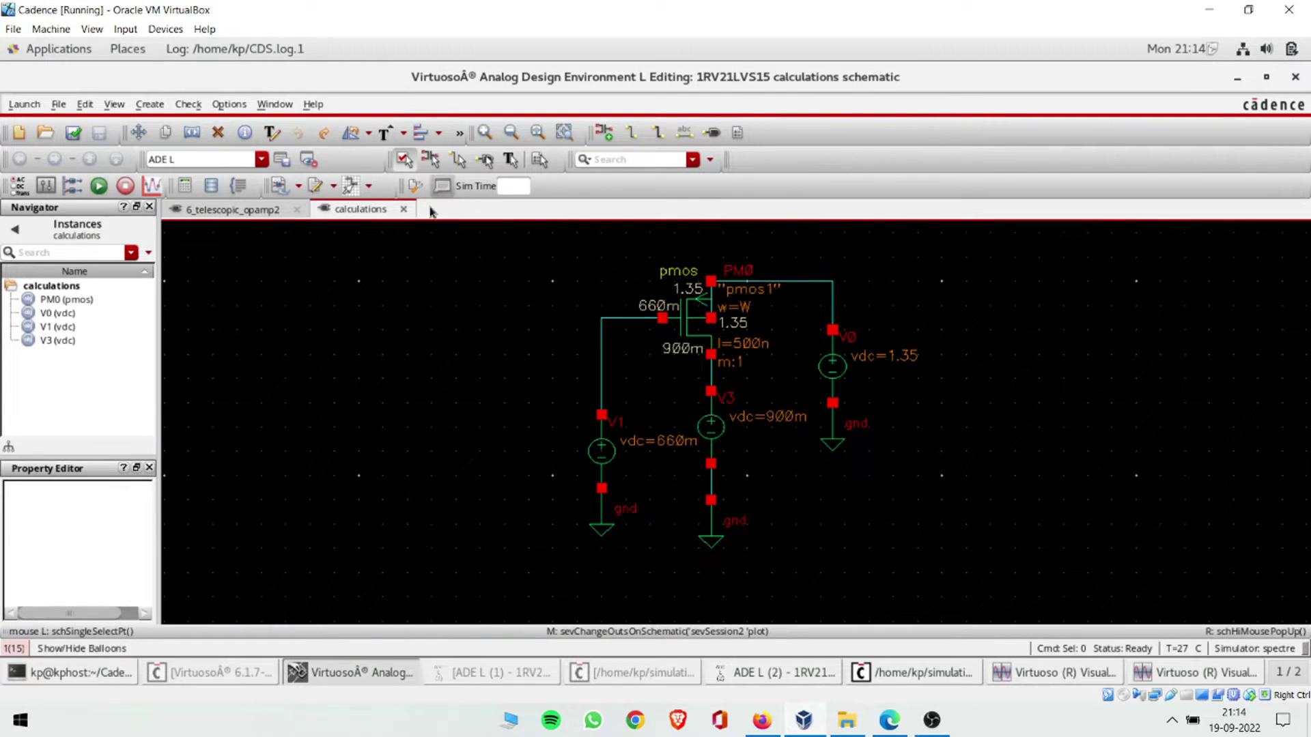
left_click(249, 209)
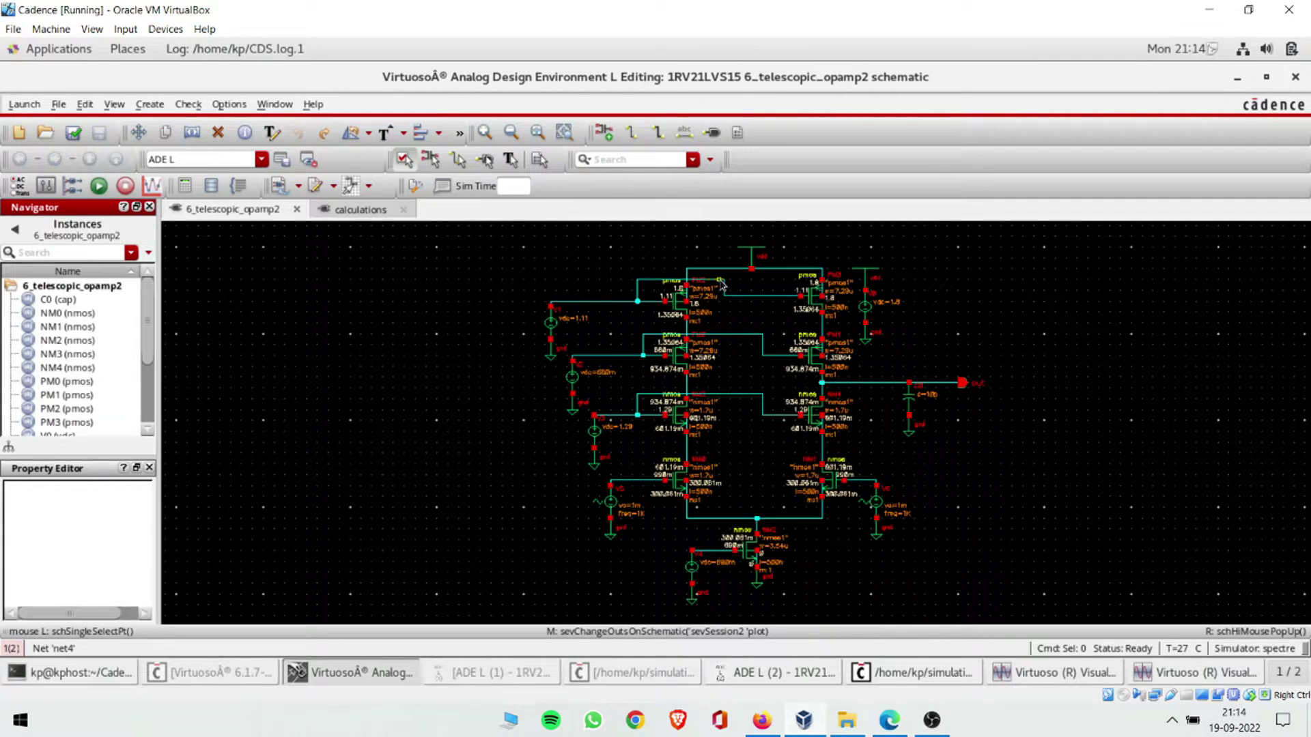
scroll(721, 283, "up", 3)
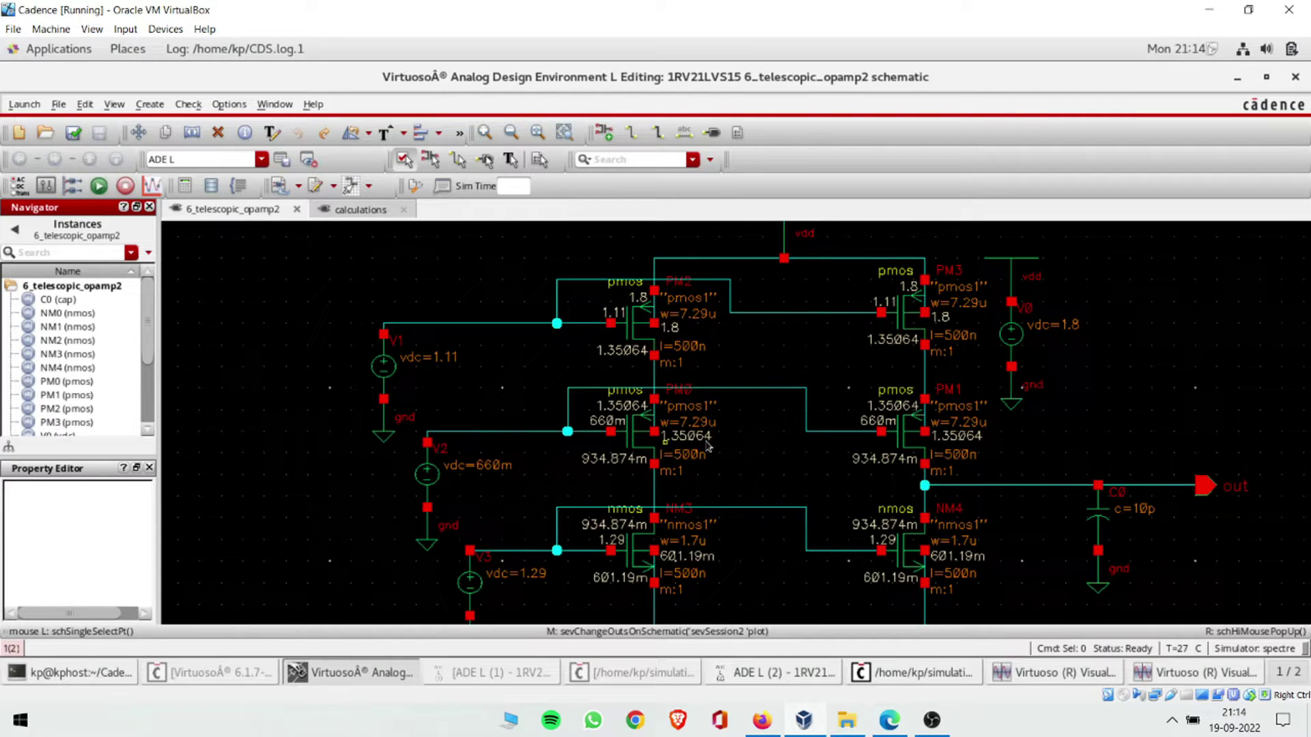
scroll(805, 515, "down", 1)
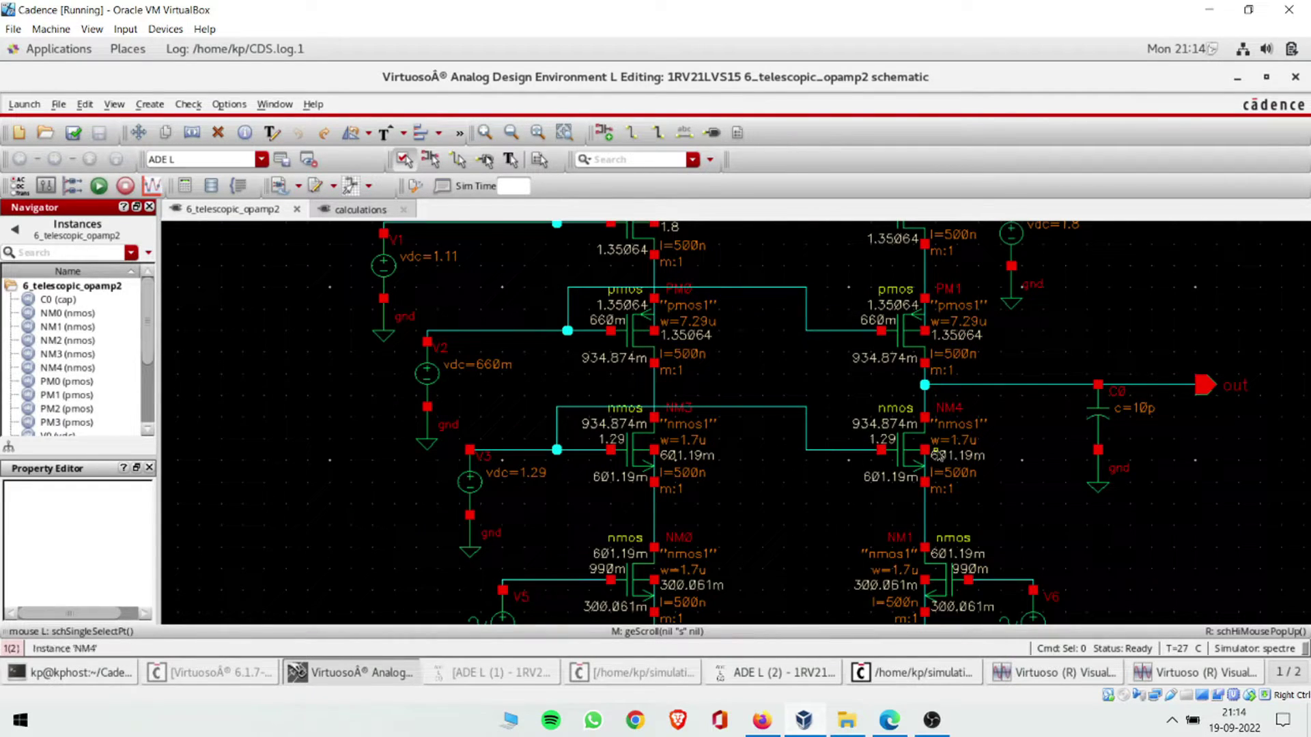
scroll(744, 576, "down", 1)
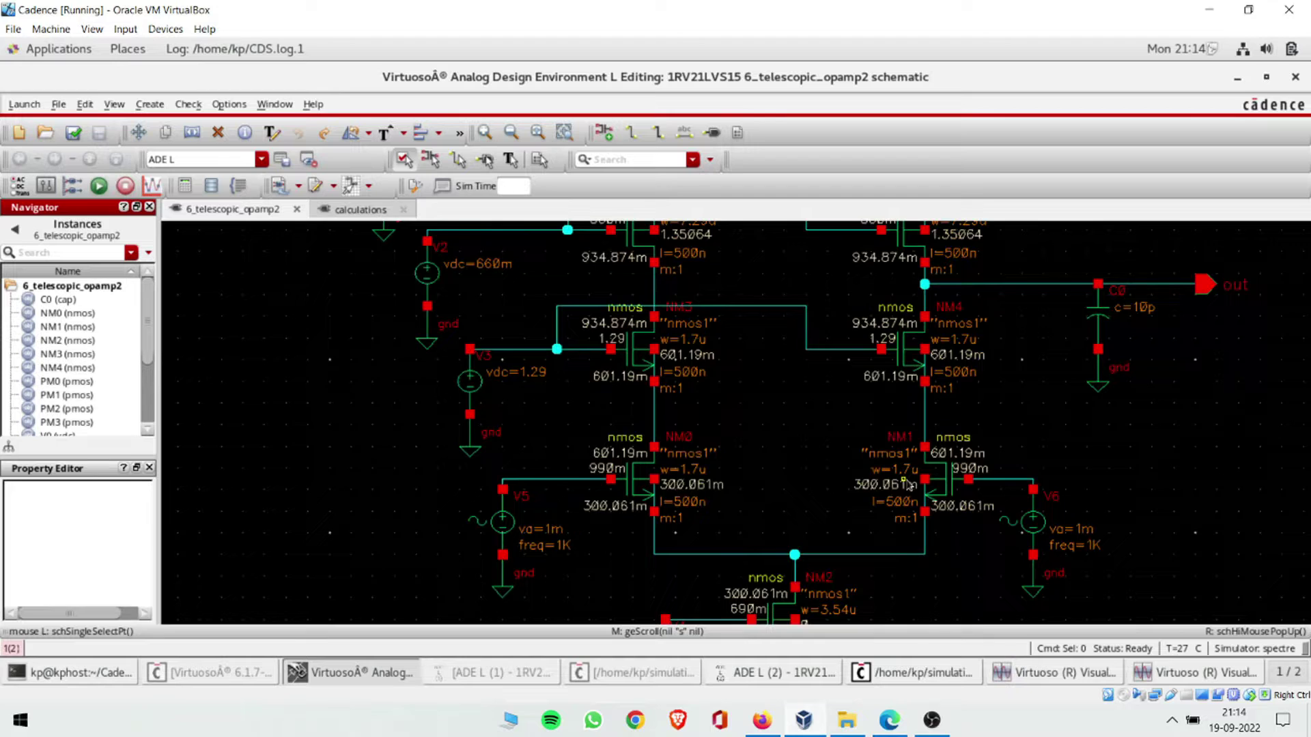
scroll(908, 485, "down", 1)
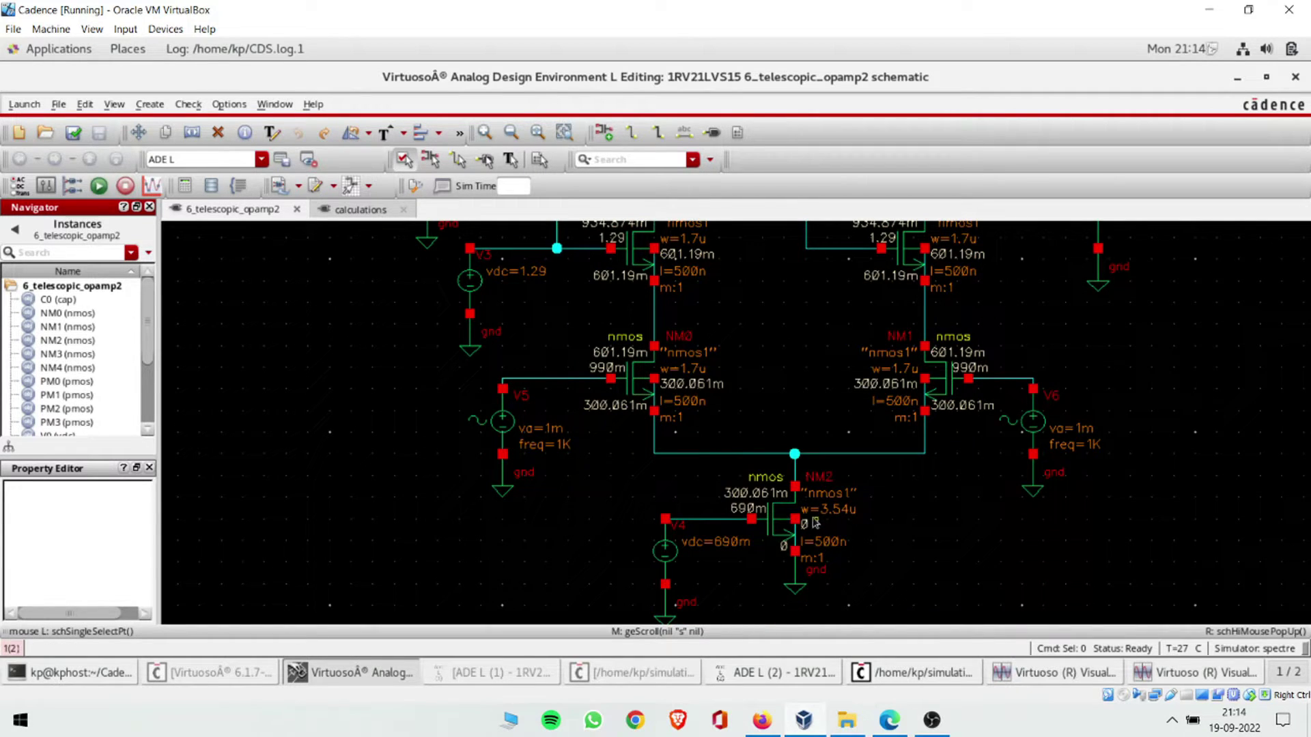
- Compare the gate bias voltages in the 6_telescopic_opamp2 schematic with the values calculated in the lab PDF, switching between the virtual machine and Edge
scroll(683, 477, "up", 3)
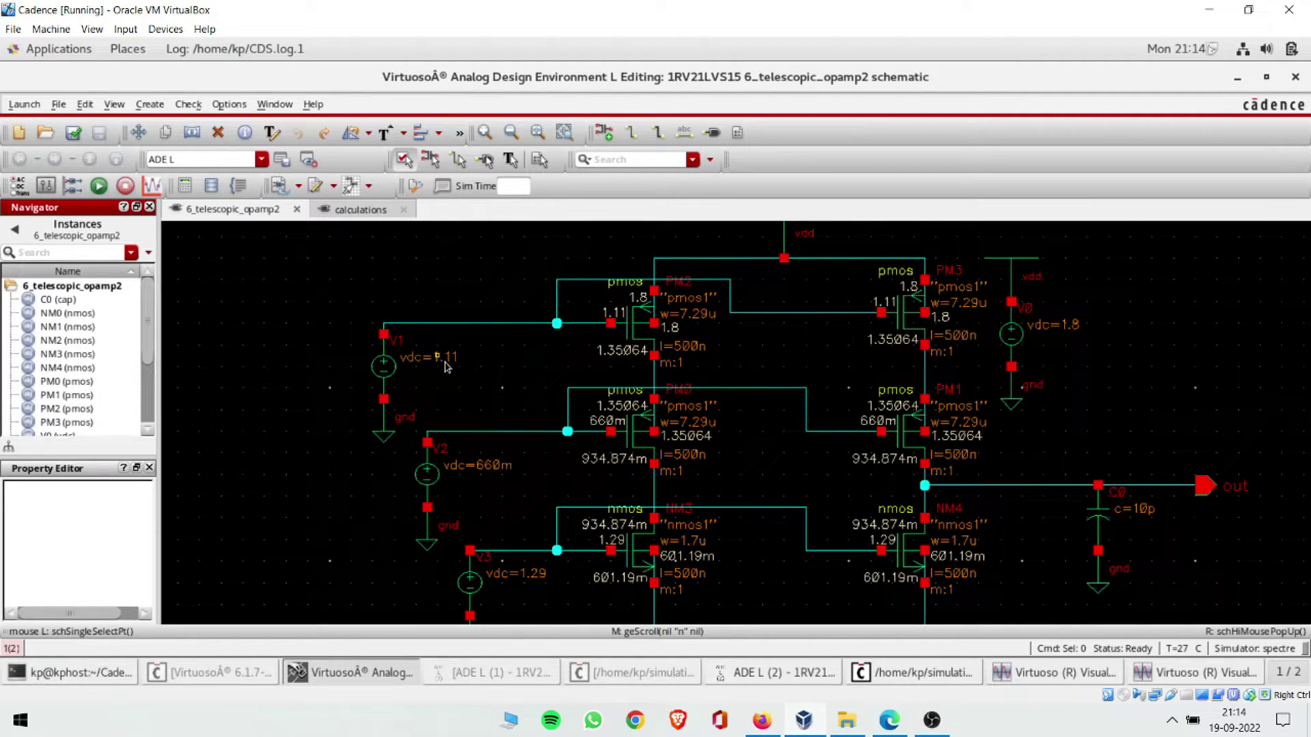
scroll(549, 489, "down", 2)
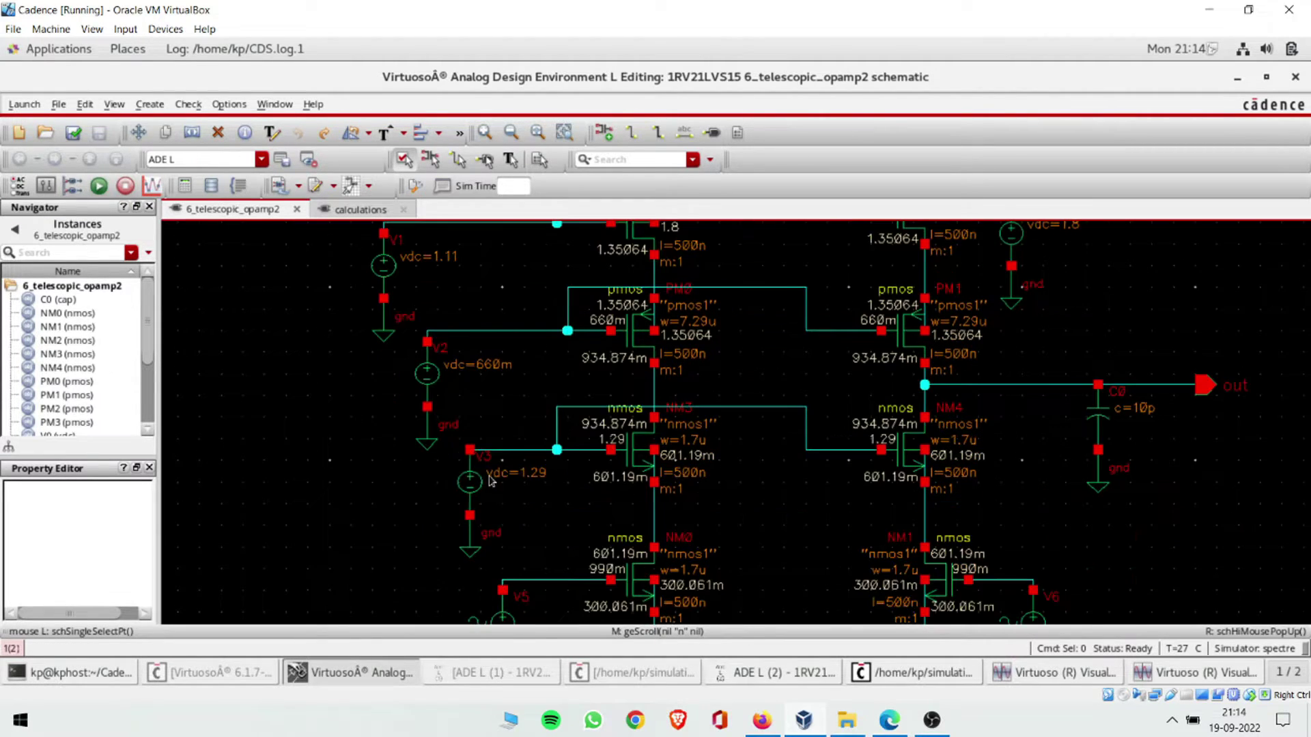
left_click(889, 721)
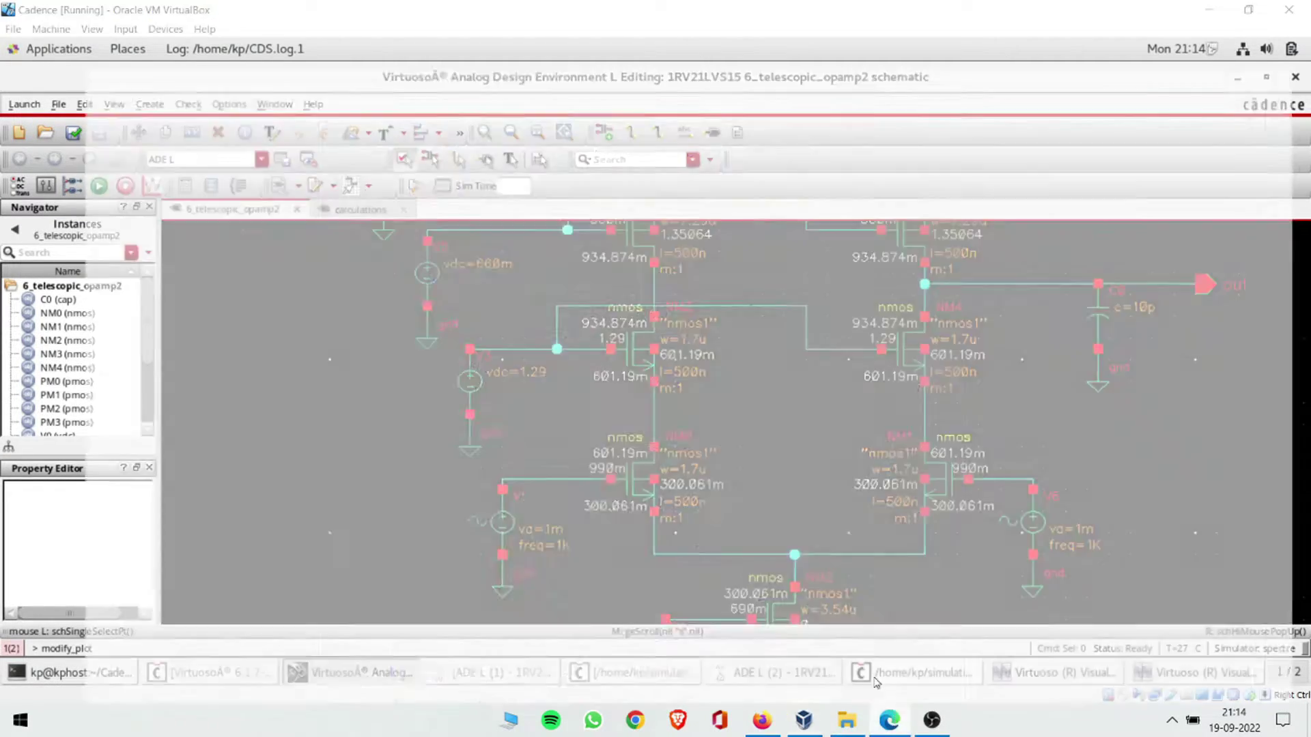
scroll(401, 459, "up", 2)
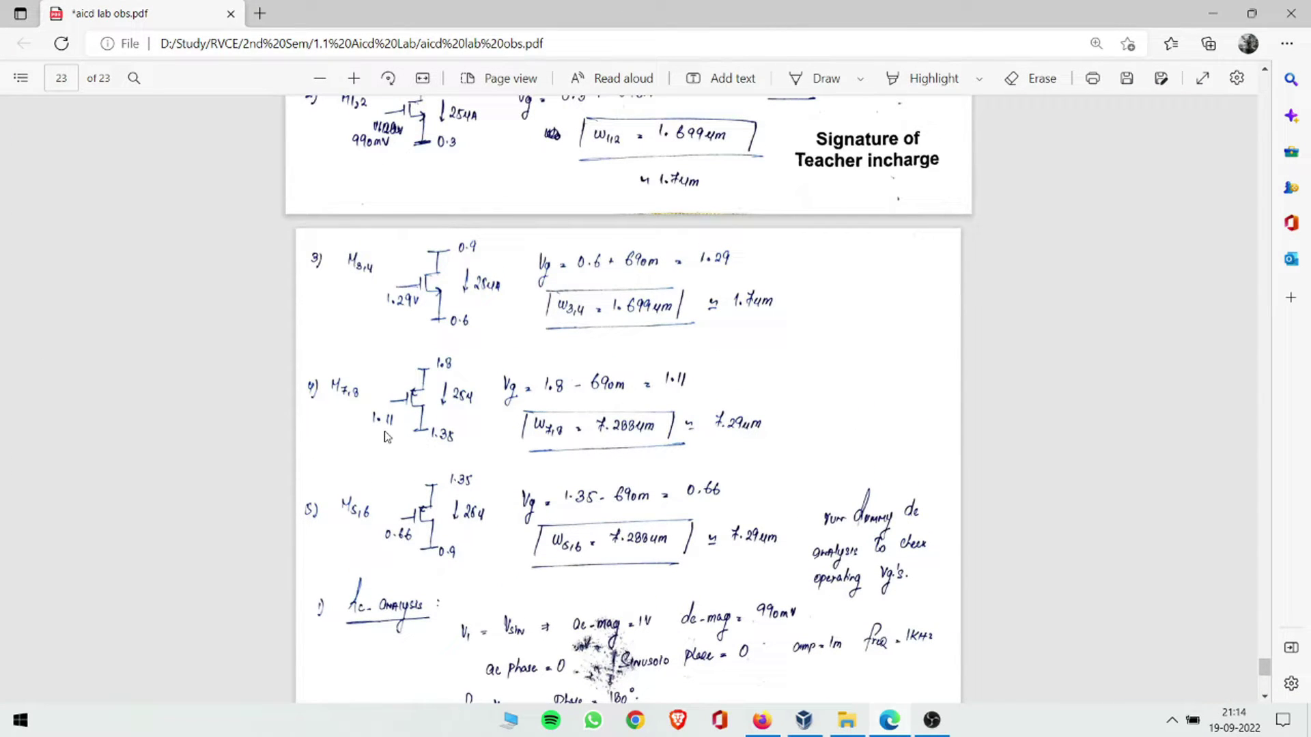
left_click(804, 720)
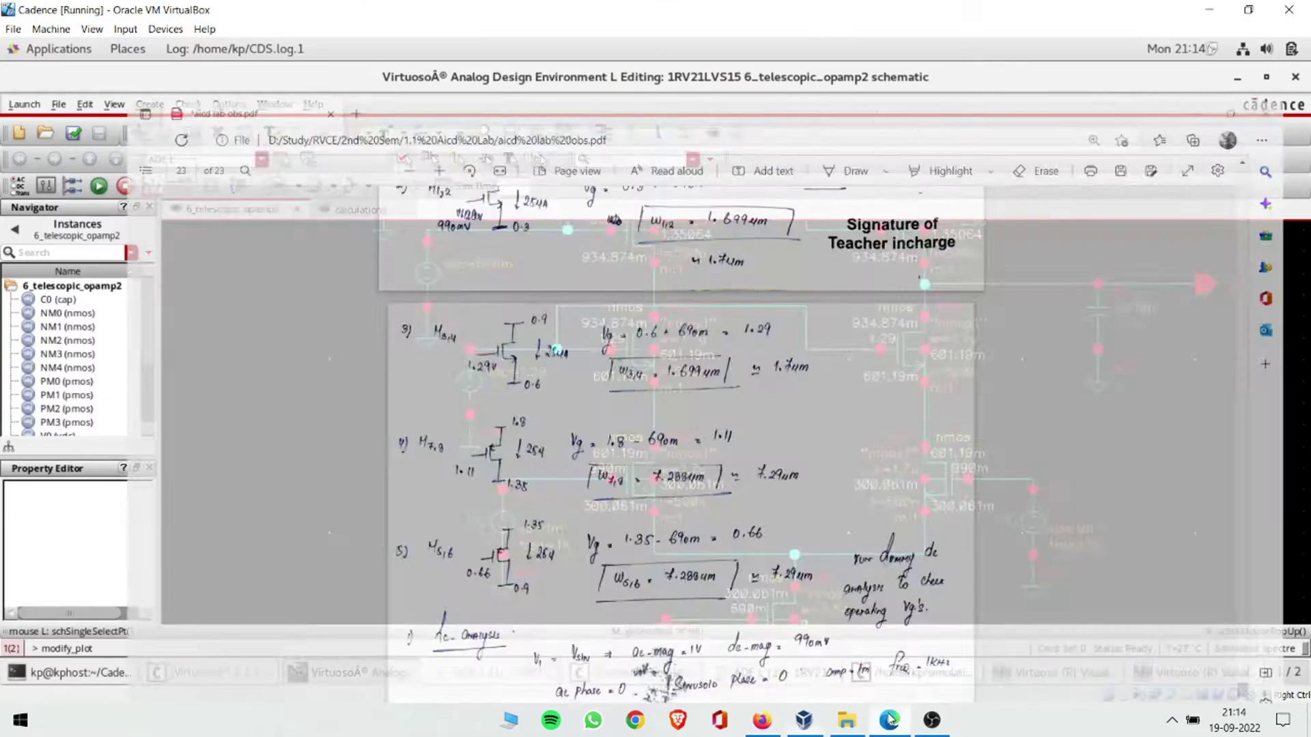
scroll(644, 435, "down", 1)
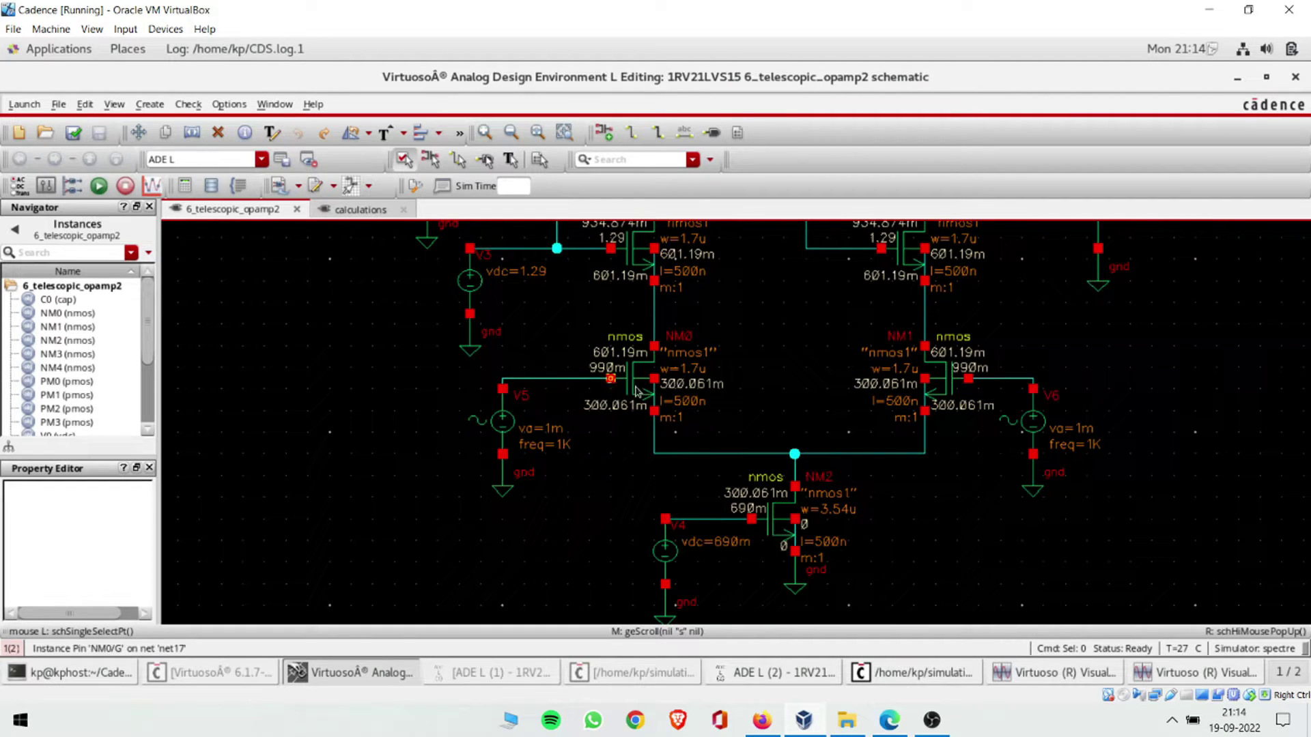
key("alt+Tab")
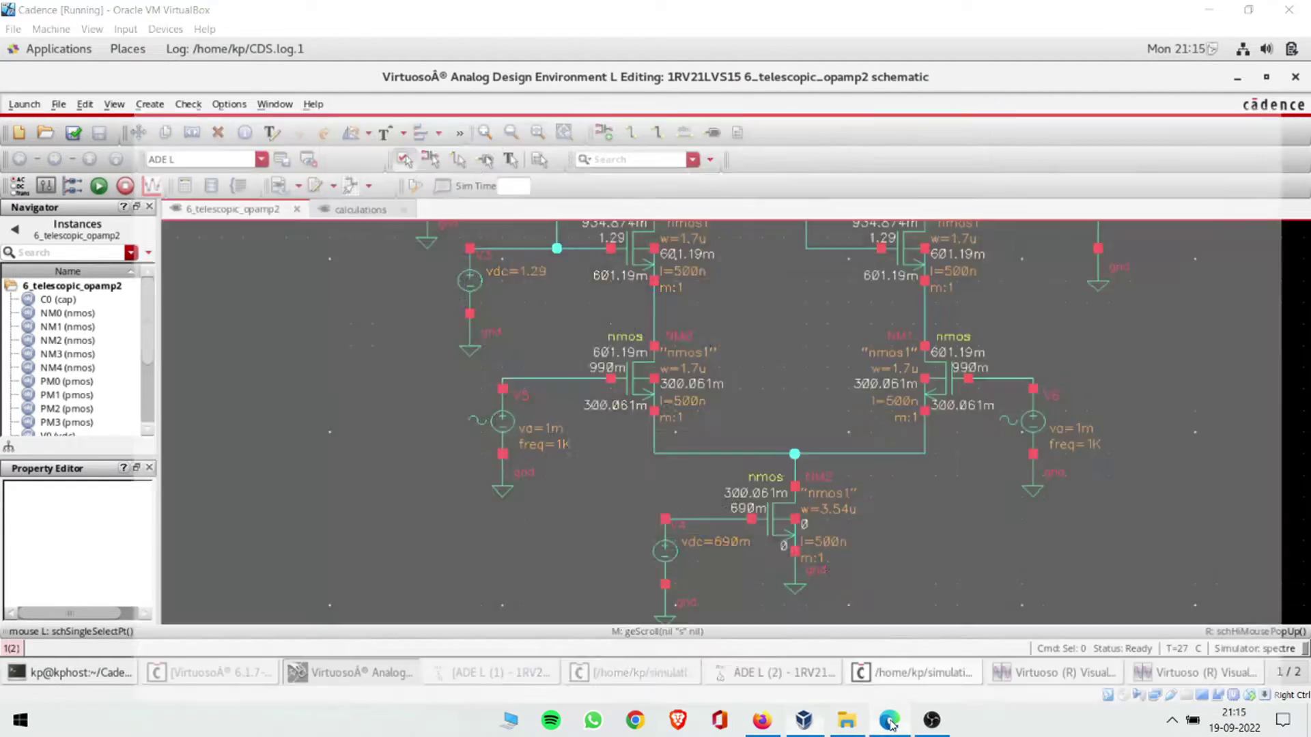
scroll(611, 494, "up", 4)
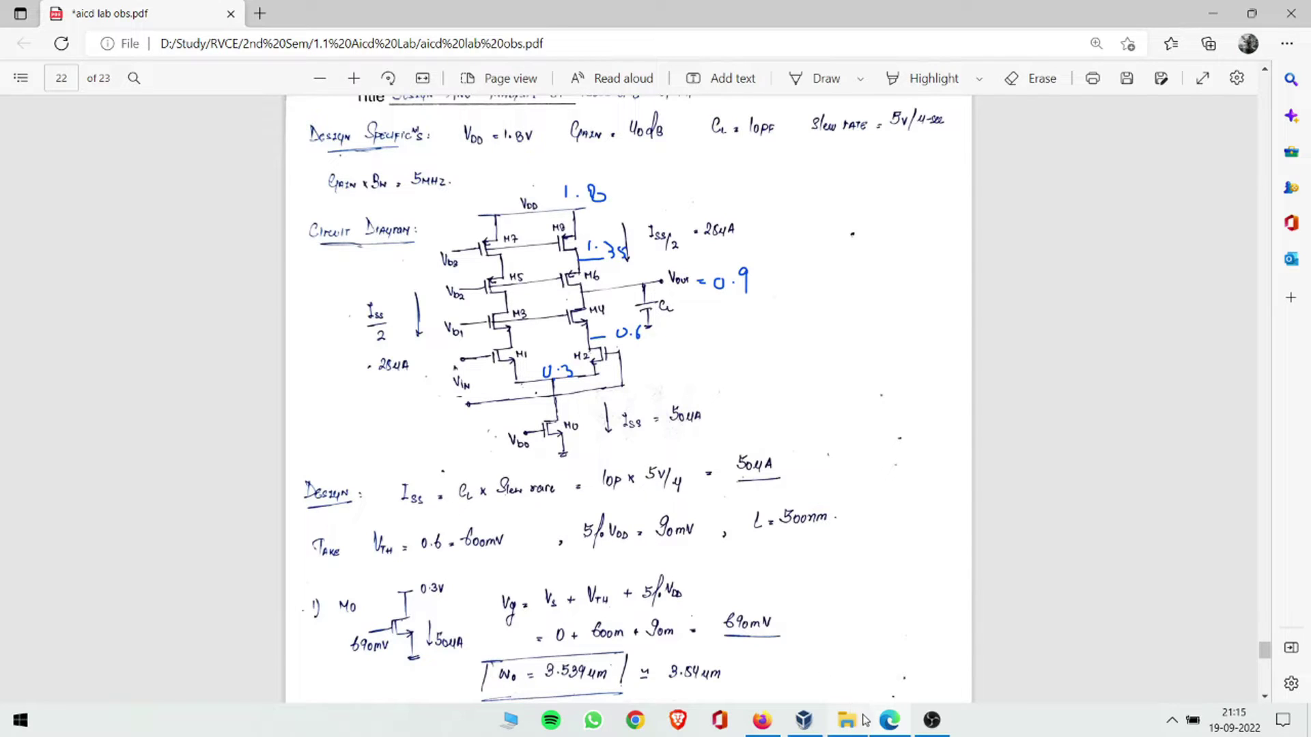
left_click(803, 720)
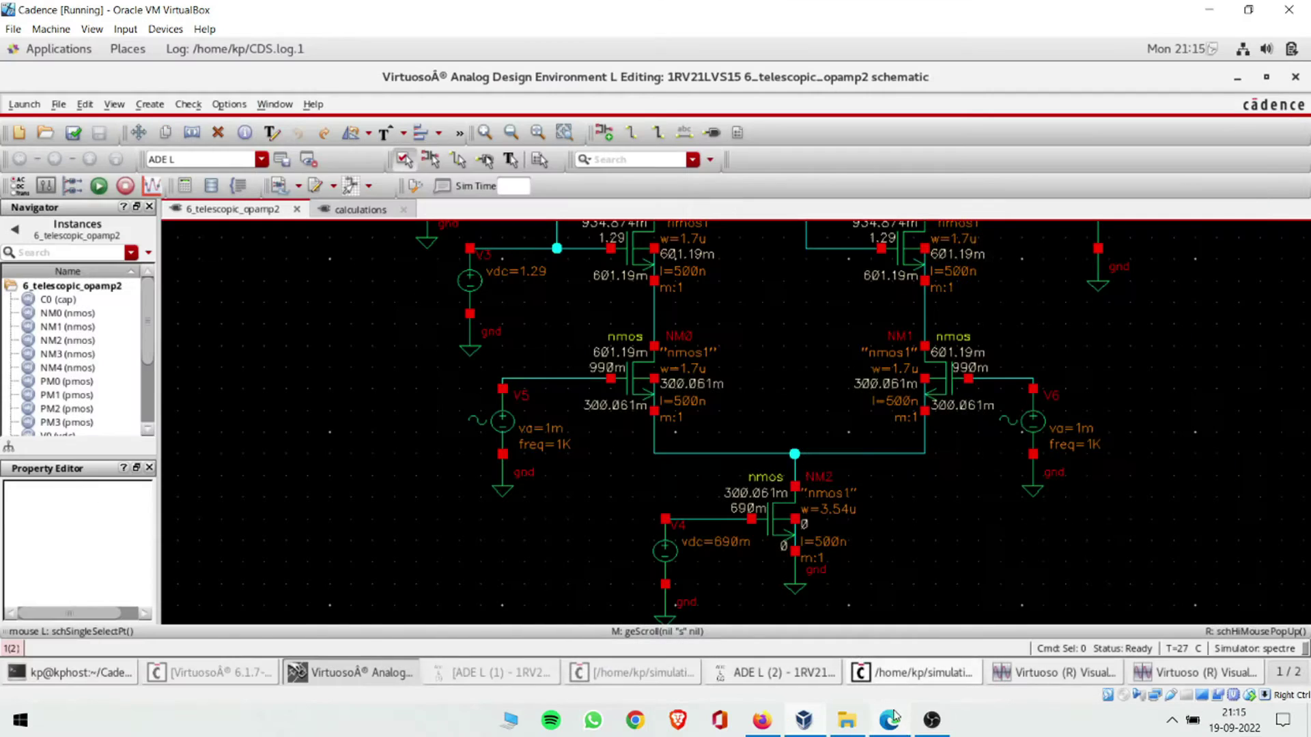
- Open the properties of input source V5 and check its DC voltage against the M1,2 gate voltage in the lab PDF
left_click(509, 420)
key("q")
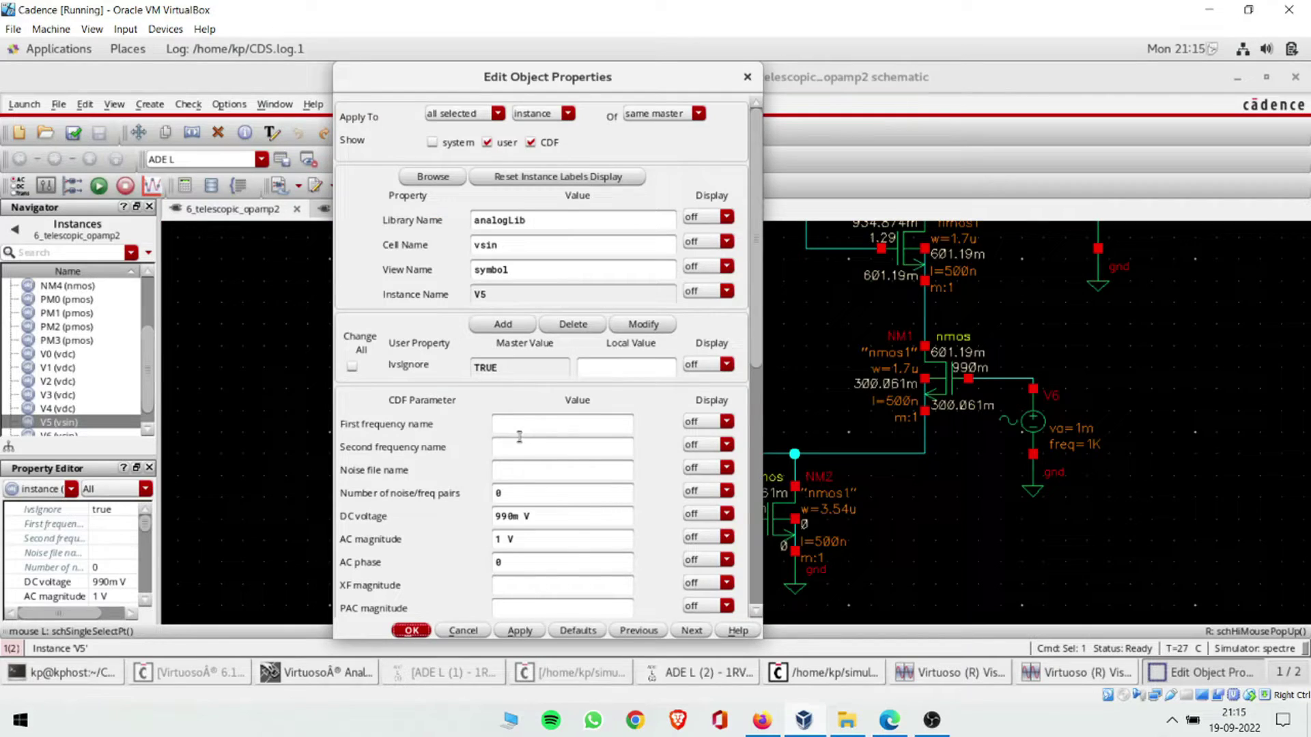
scroll(520, 437, "down", 3)
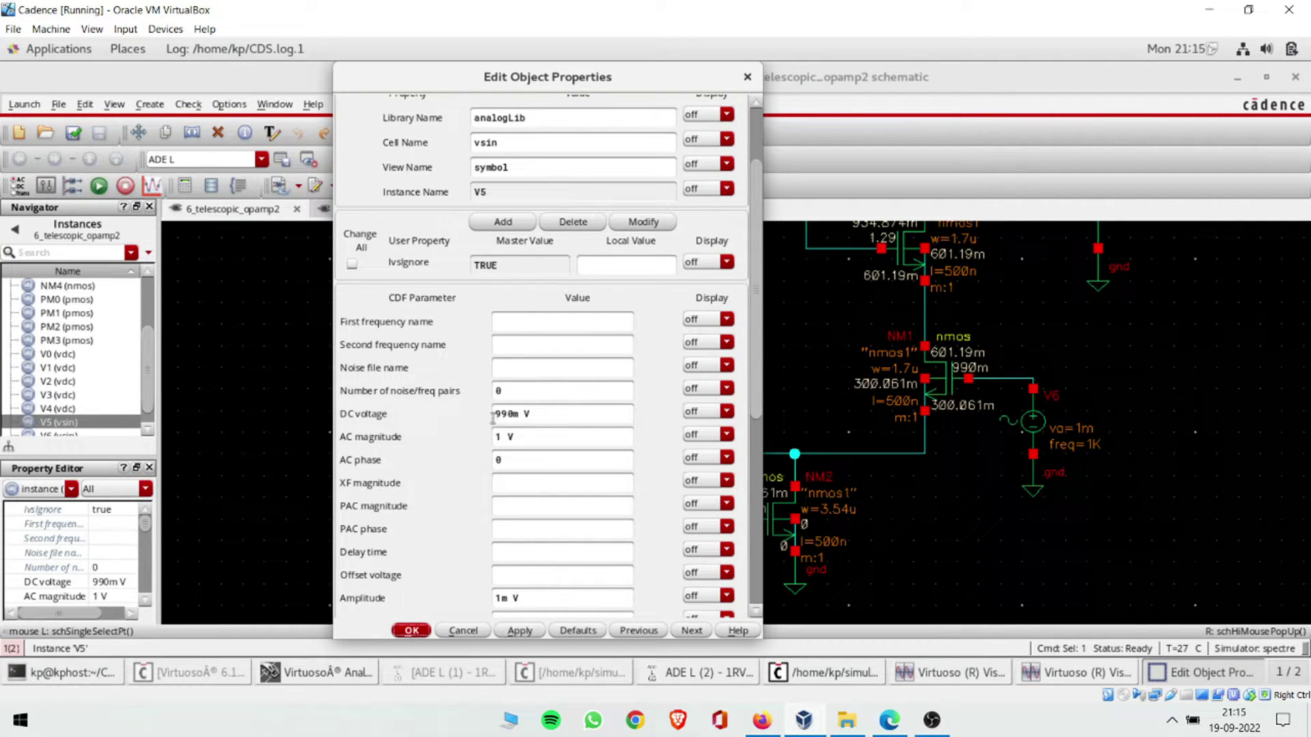
left_click(889, 720)
scroll(505, 478, "down", 5)
scroll(505, 478, "up", 2)
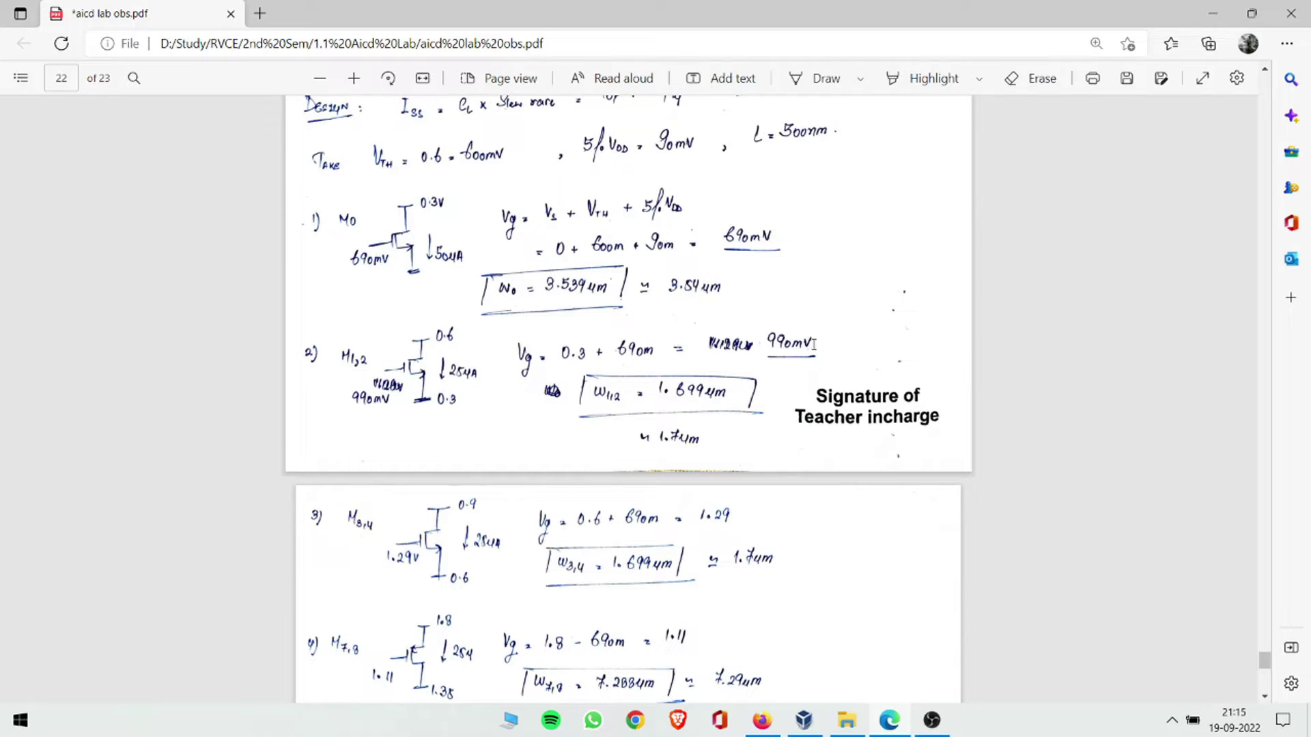
left_click(886, 716)
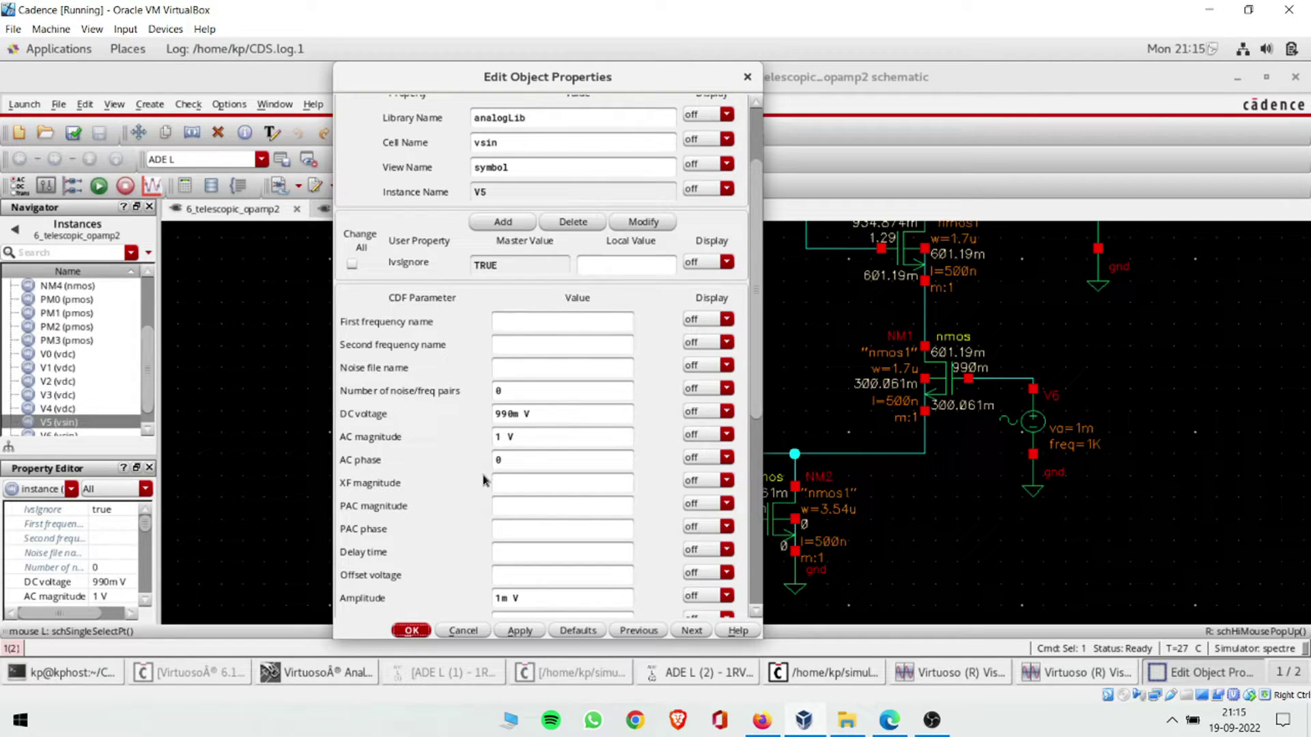
scroll(487, 476, "down", 3)
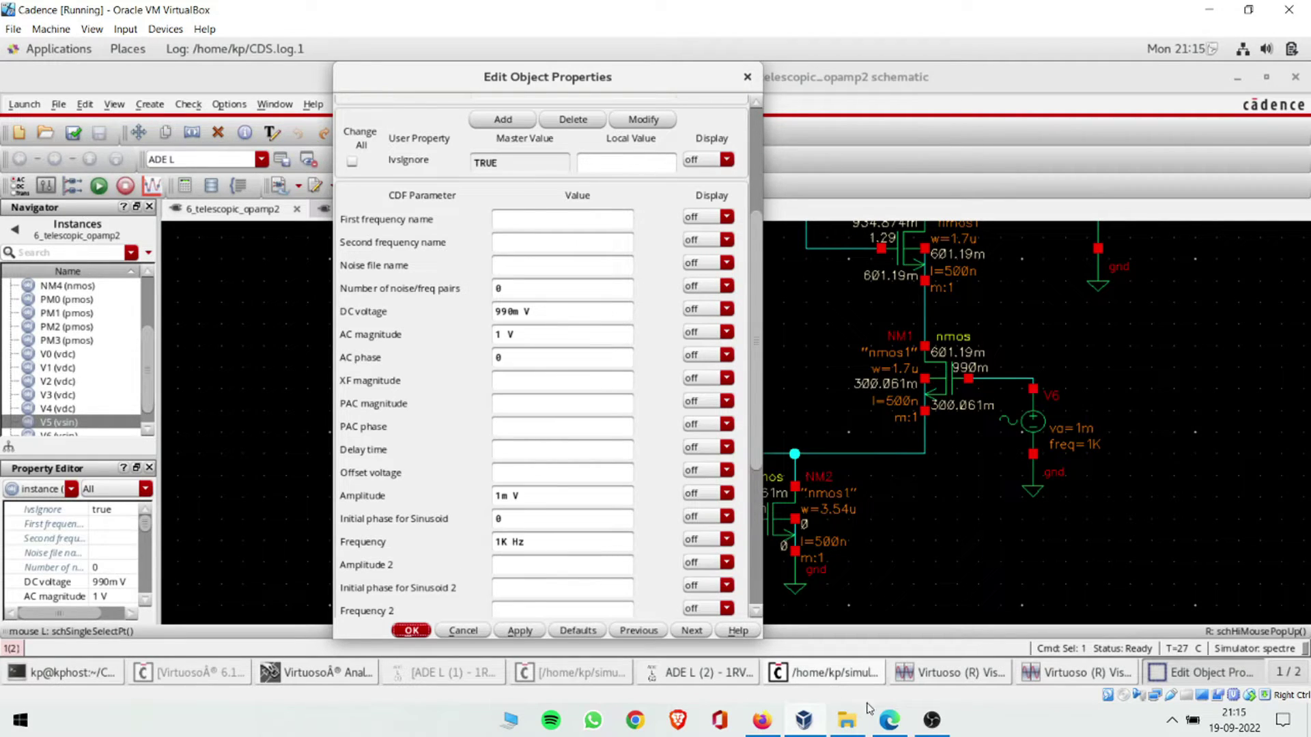
- Compare V5's AC magnitude, phases, amplitude and frequency with the AC analysis notes in the lab PDF, and close its properties
key("alt+Tab")
scroll(653, 454, "down", 10)
scroll(653, 454, "up", 3)
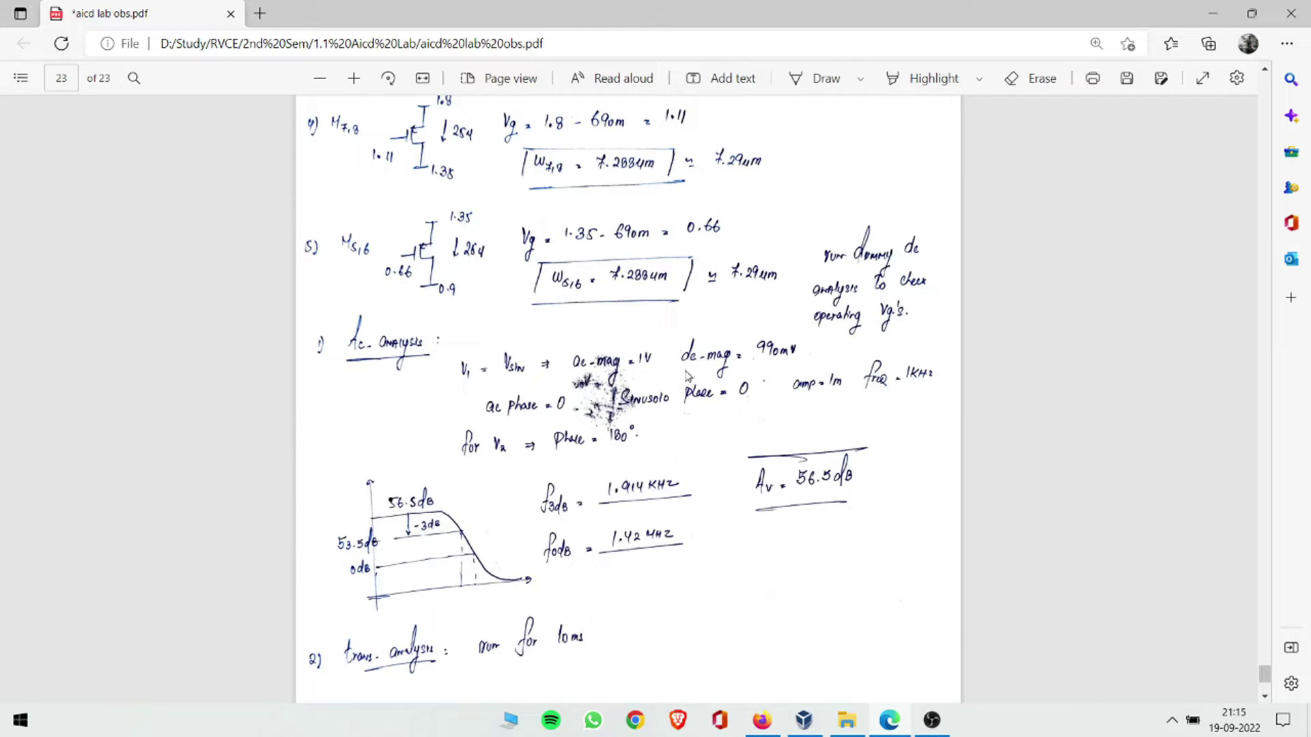
scroll(757, 367, "up", 10)
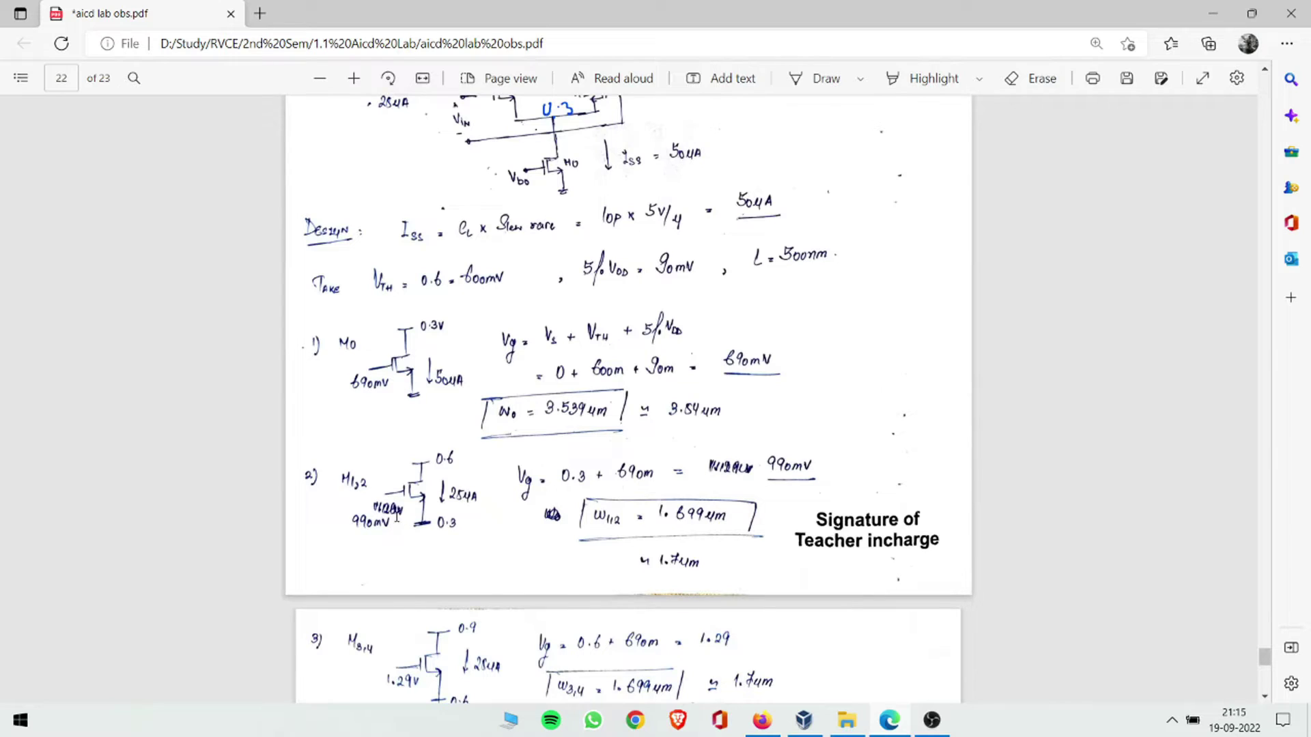
scroll(397, 516, "down", 10)
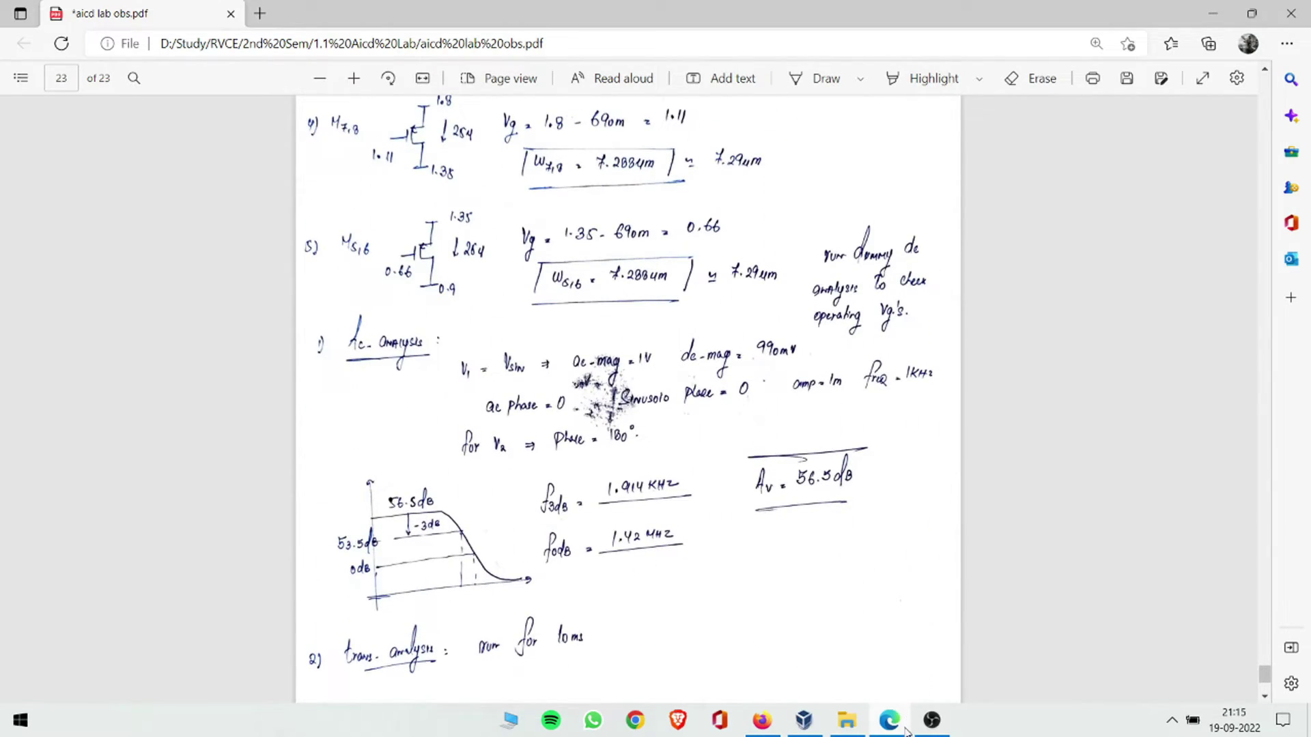
left_click(804, 721)
scroll(574, 505, "down", 3)
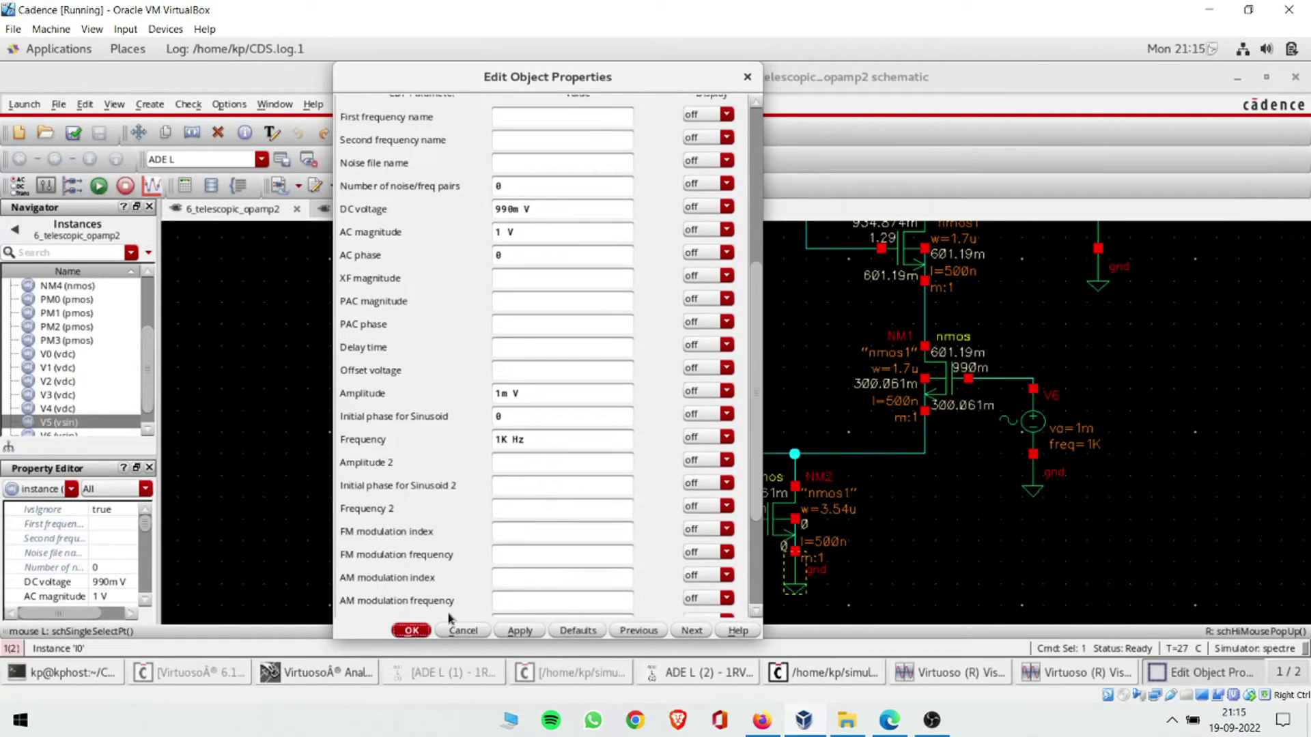
left_click(411, 631)
- Inspect the AC phase and initial sinusoid phase in input source V6's properties, then close them and deselect the source
left_click(1032, 420)
key("q")
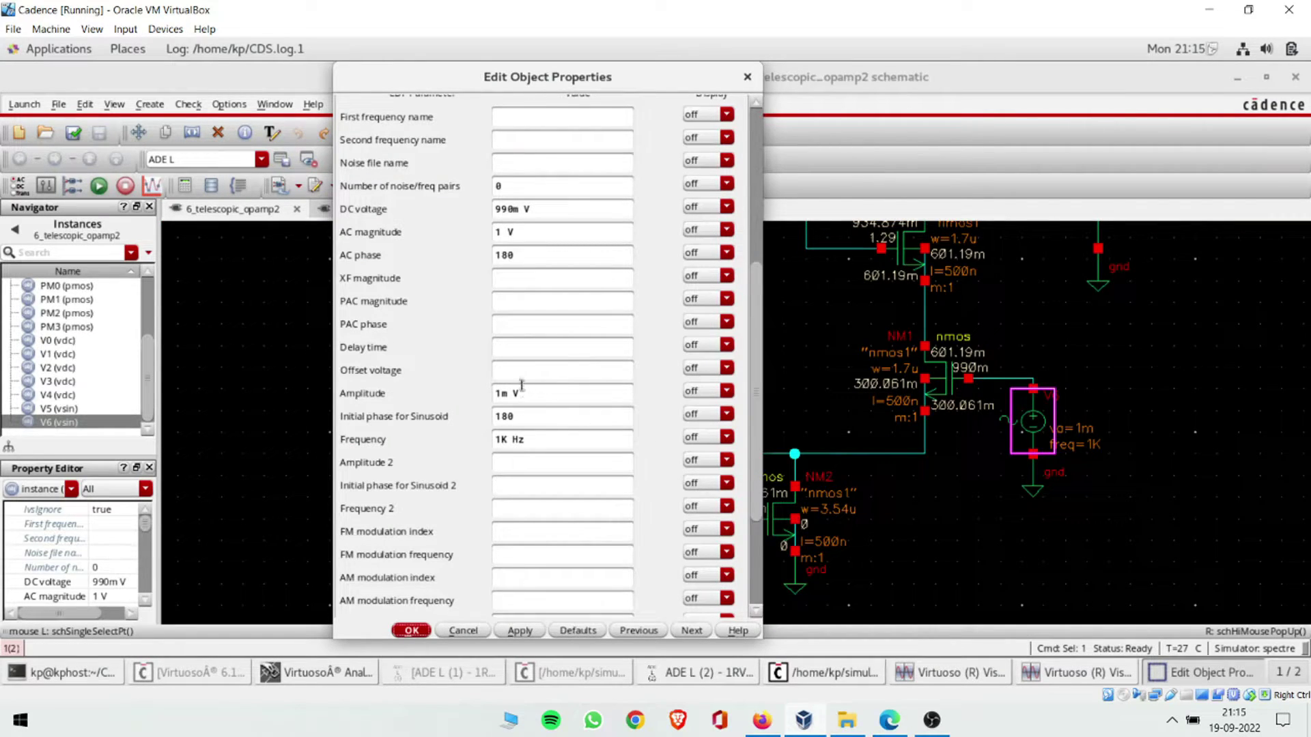
double_click(519, 254)
double_click(519, 417)
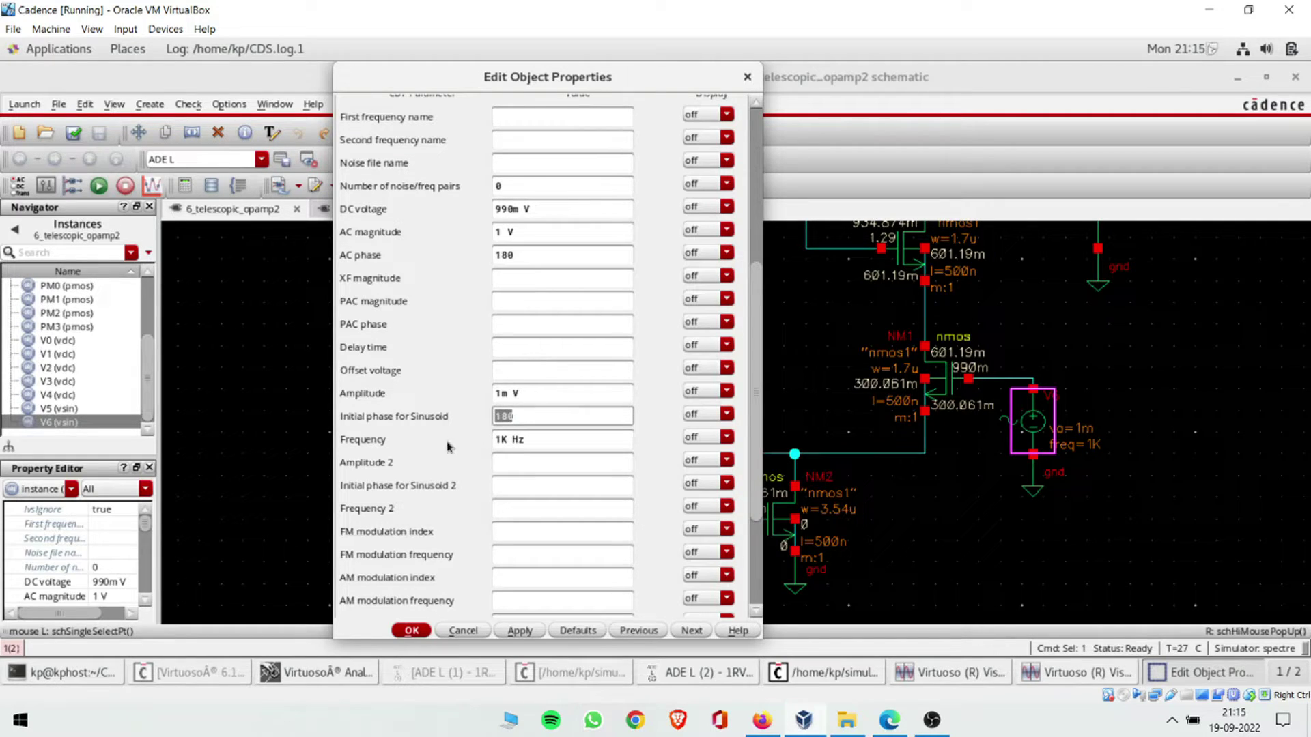
left_click(412, 630)
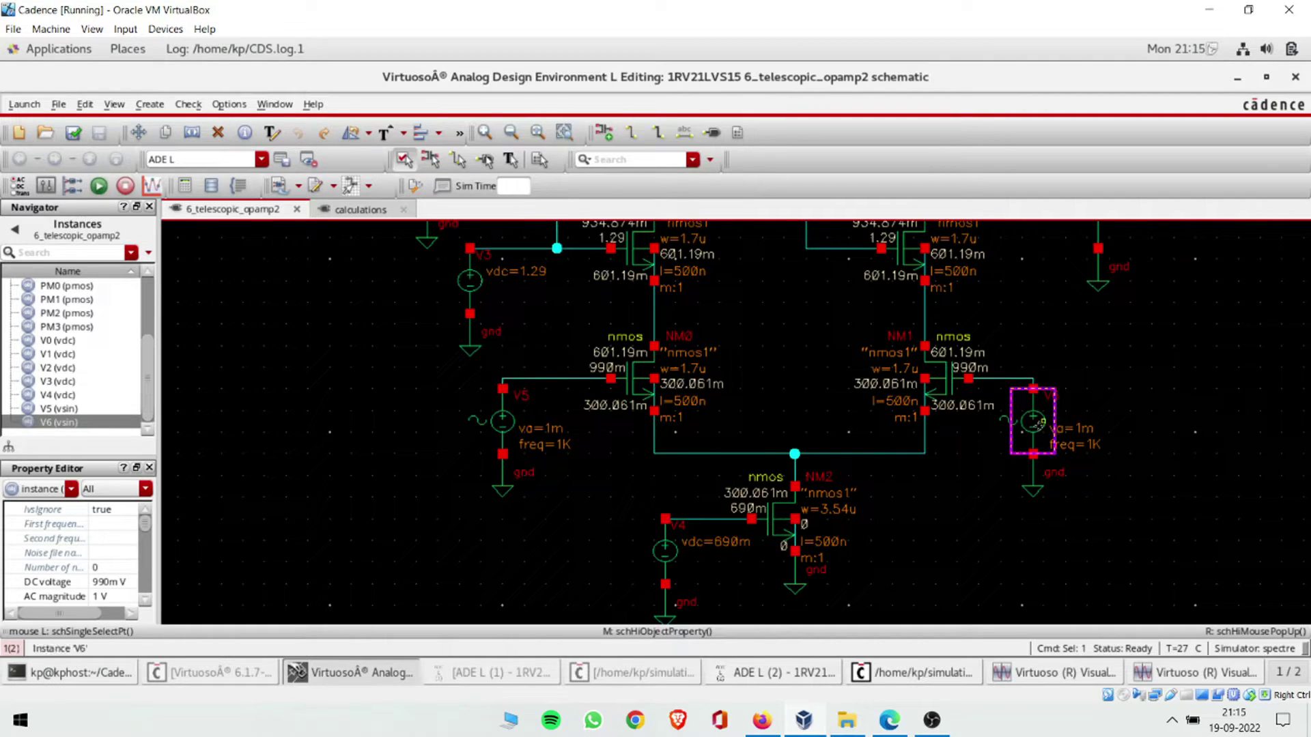
left_click(1093, 430)
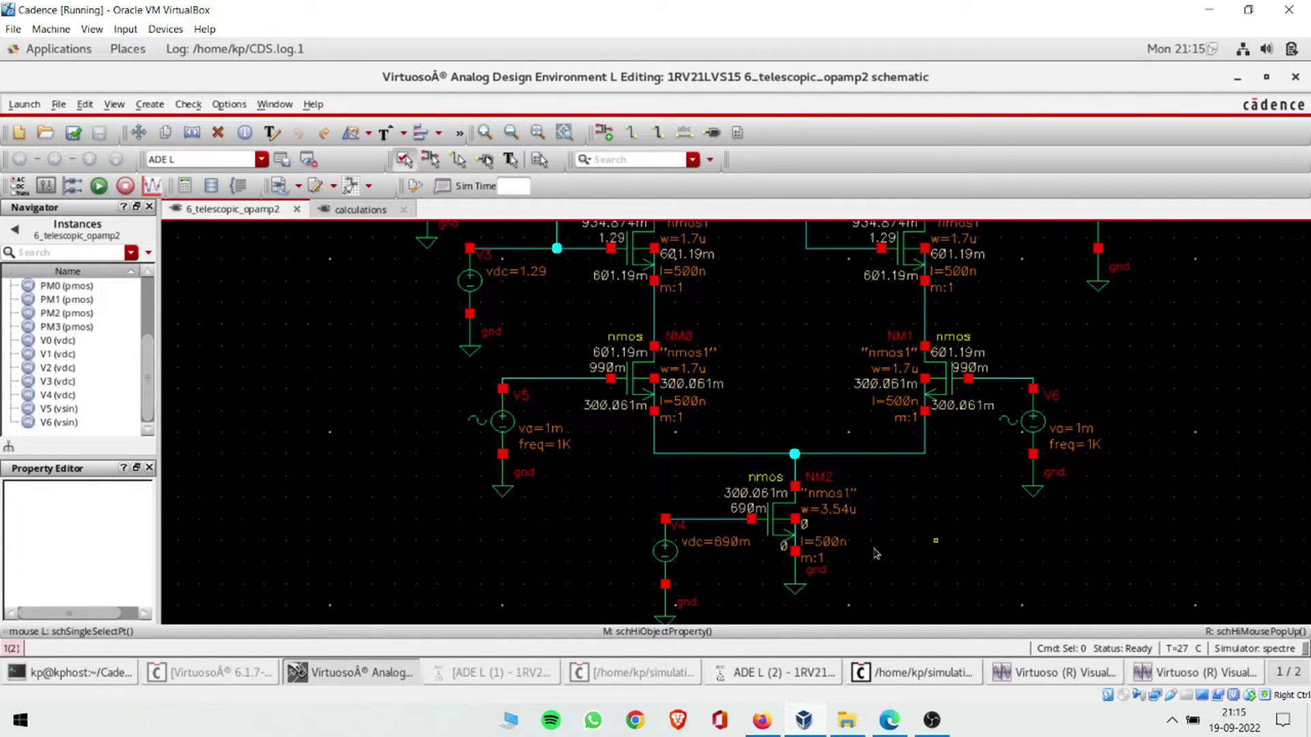
- Bring up ADE L (1) for 6_telescopic_opamp2, review the dc analysis with its DC operating point saved, and run the simulation
key("f")
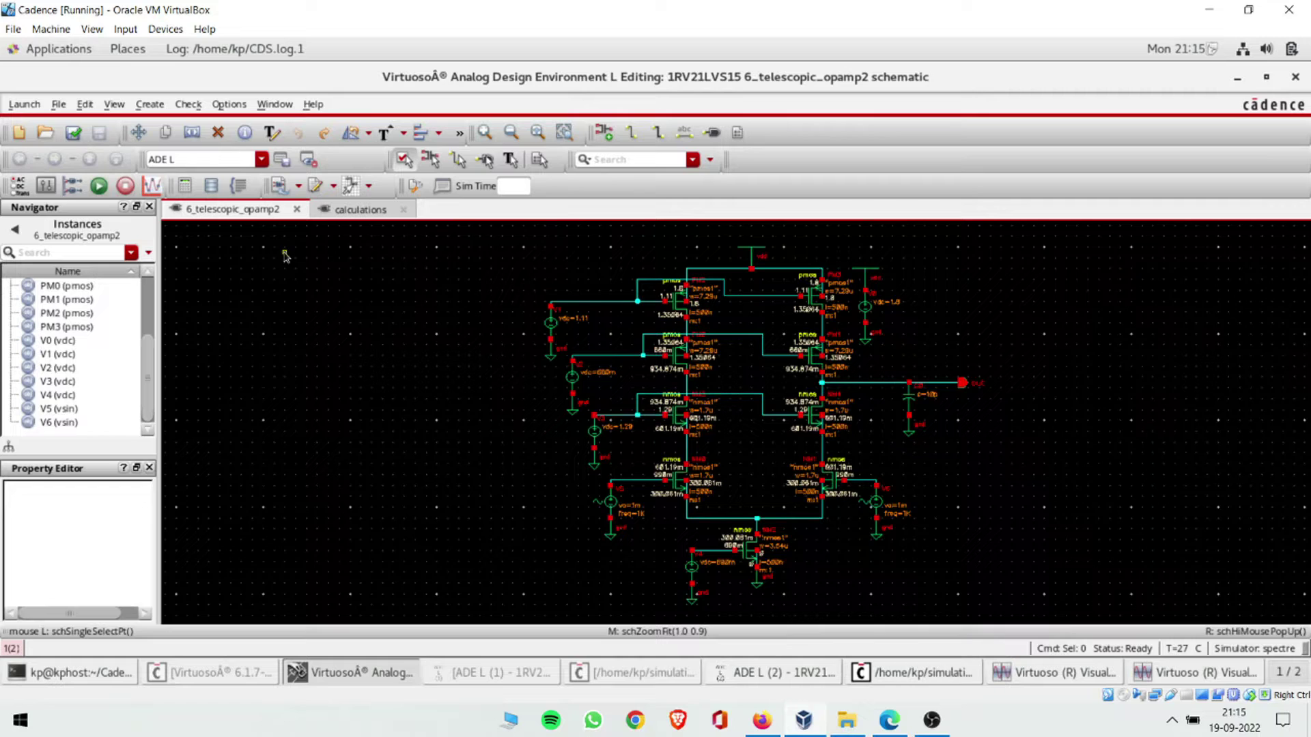
left_click(98, 185)
left_click(735, 682)
left_click(770, 673)
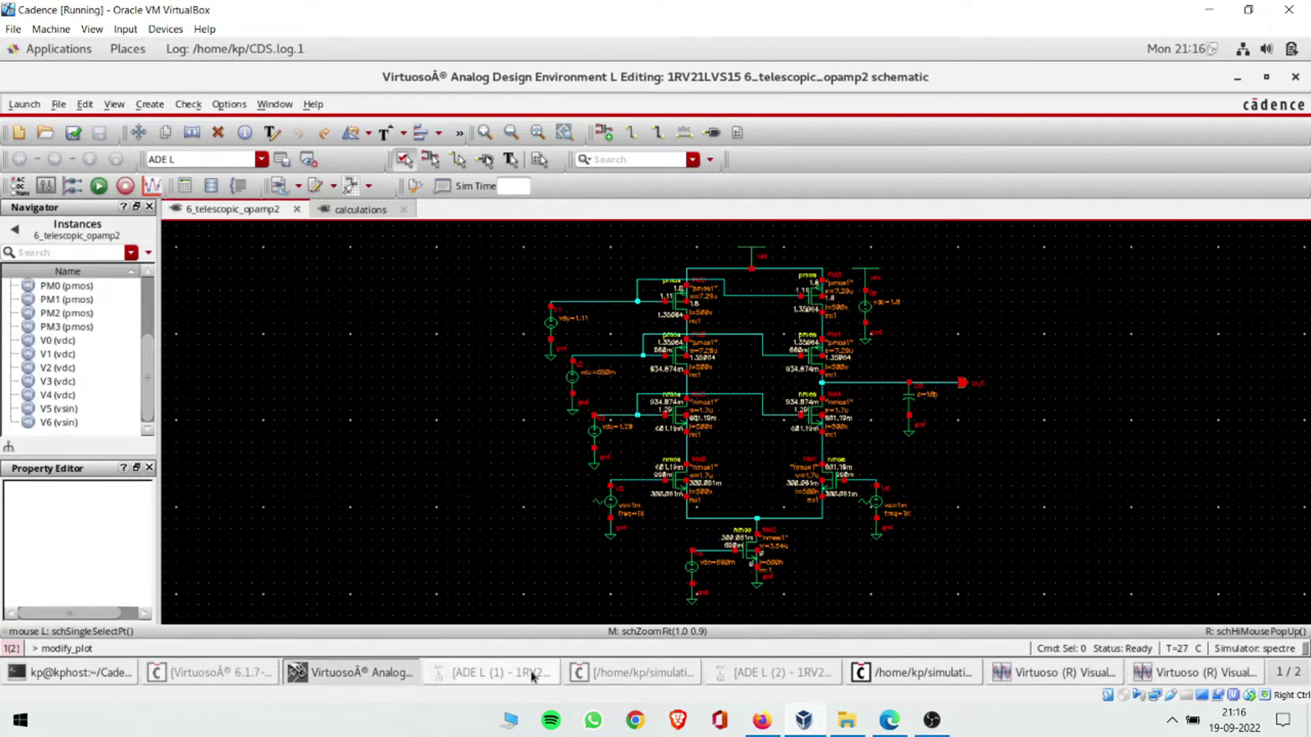
left_click(502, 672)
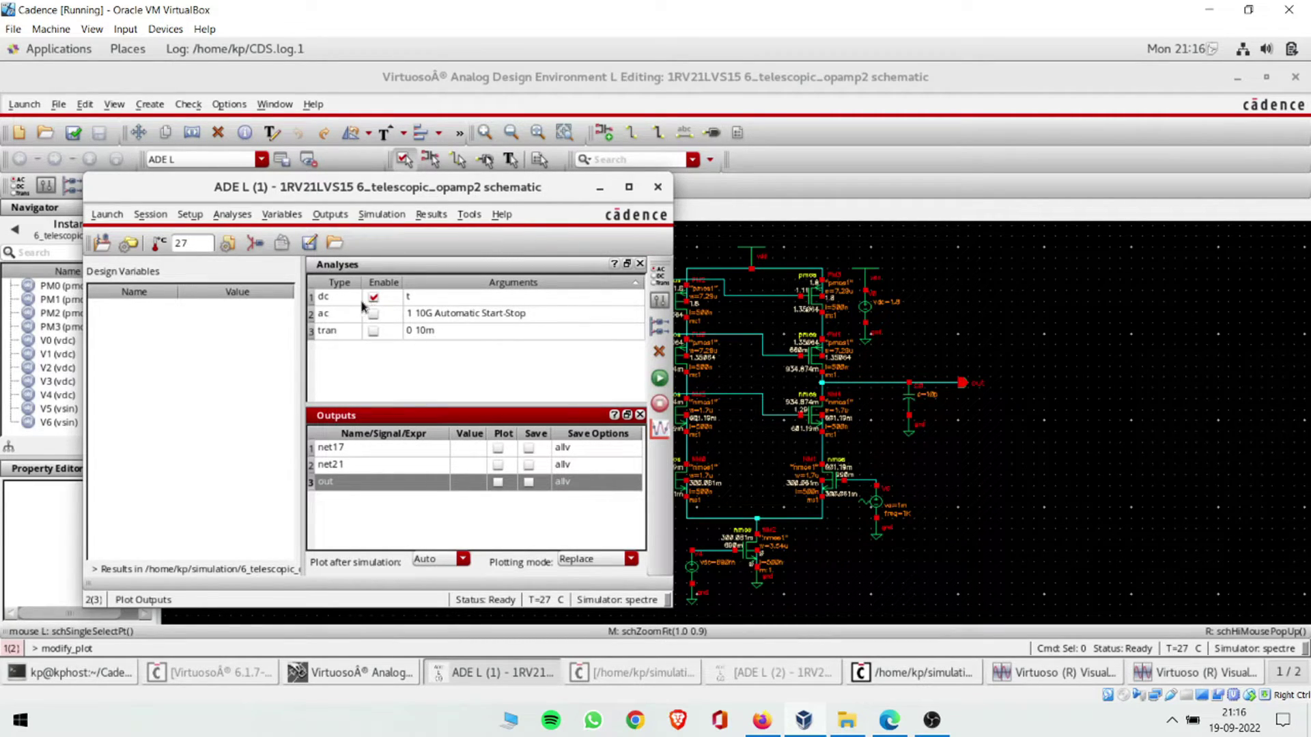
double_click(409, 300)
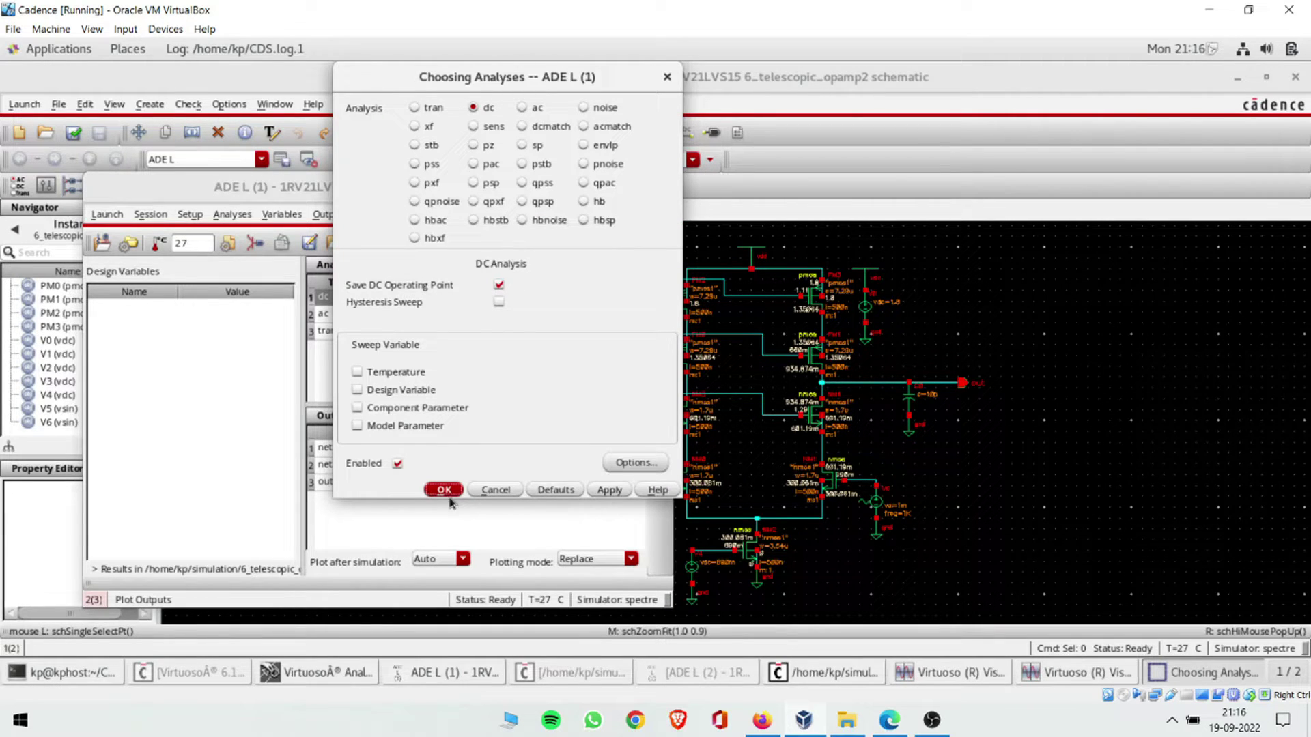
left_click(447, 490)
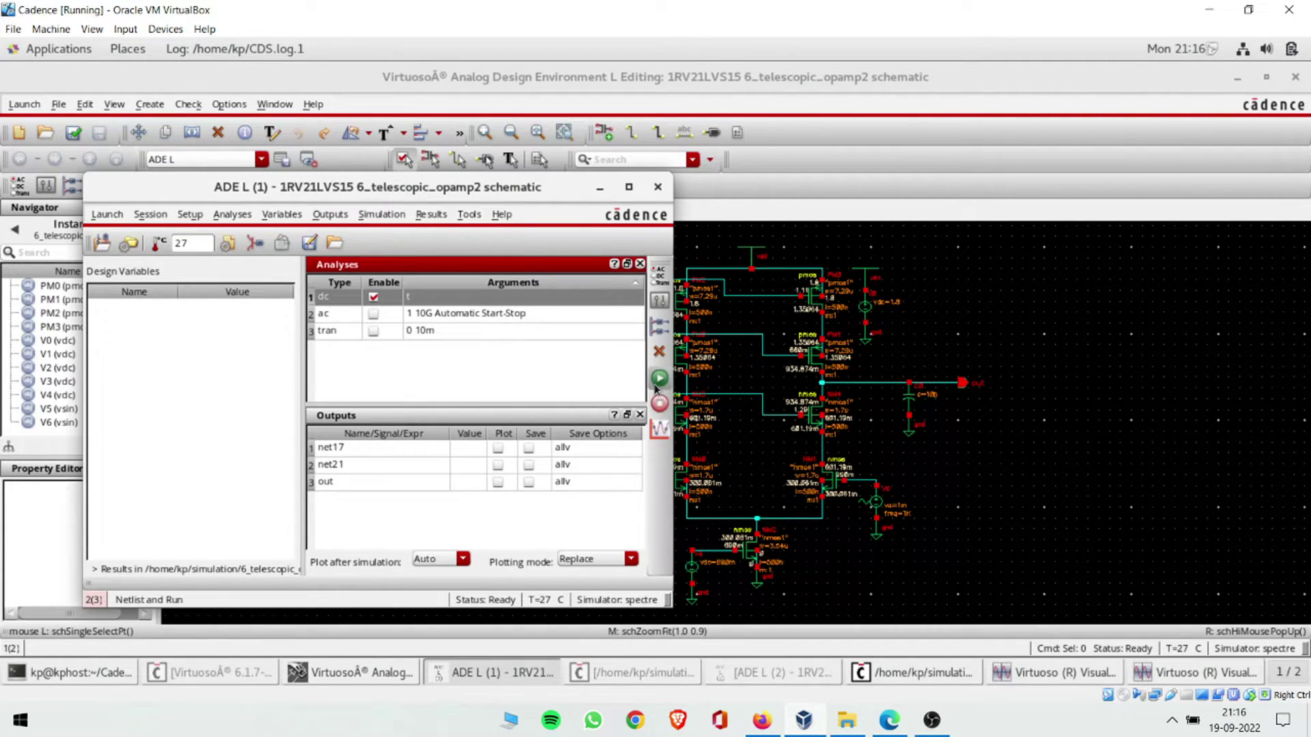
left_click(657, 386)
- Examine the DC node voltages annotated on the op-amp schematic, from the PMOS loads and output node to tail transistor NM2
left_click(758, 327)
scroll(731, 312, "up", 3, "ctrl")
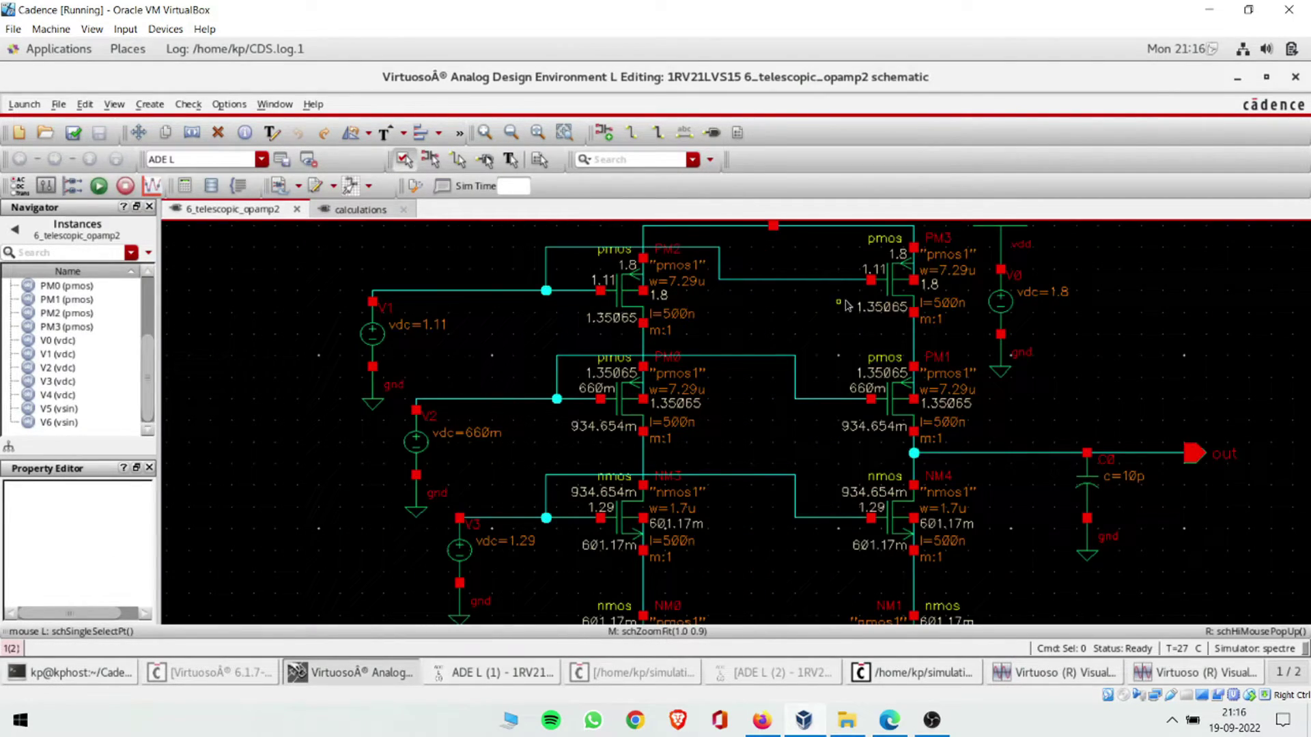
scroll(847, 305, "up", 1)
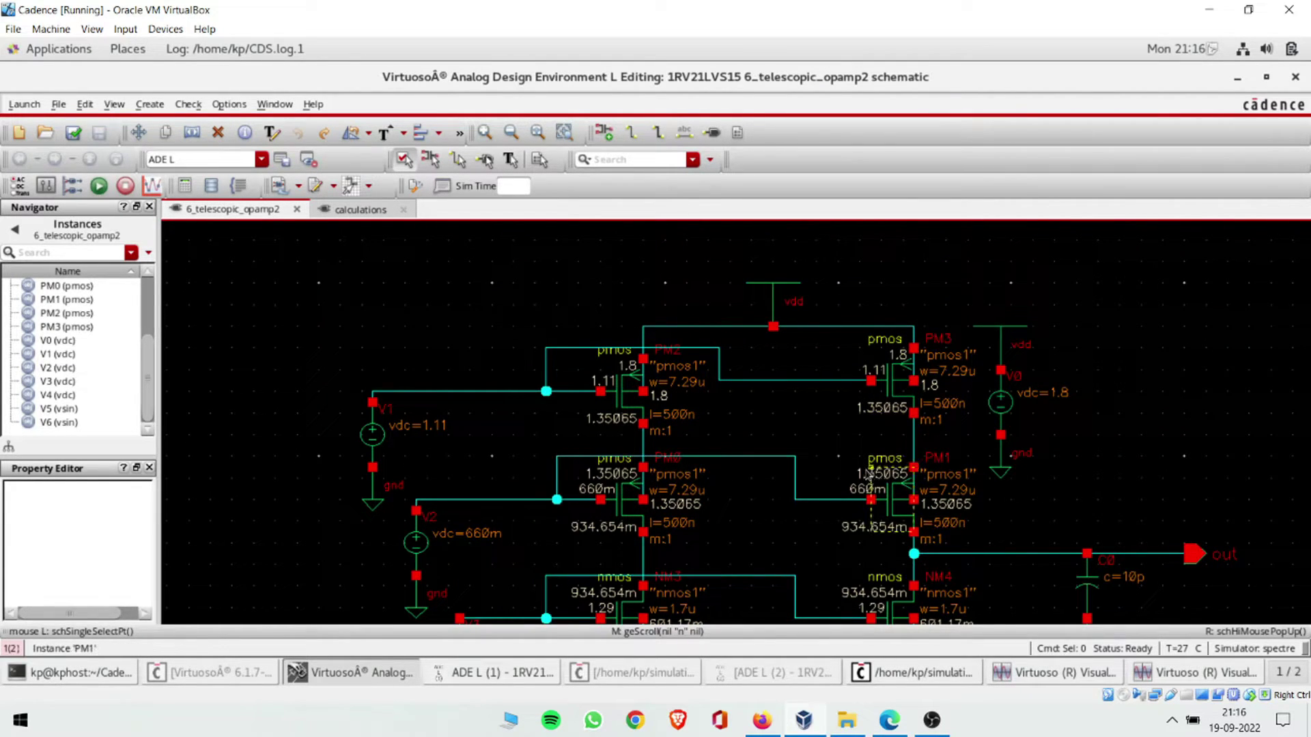
scroll(929, 471, "down", 1)
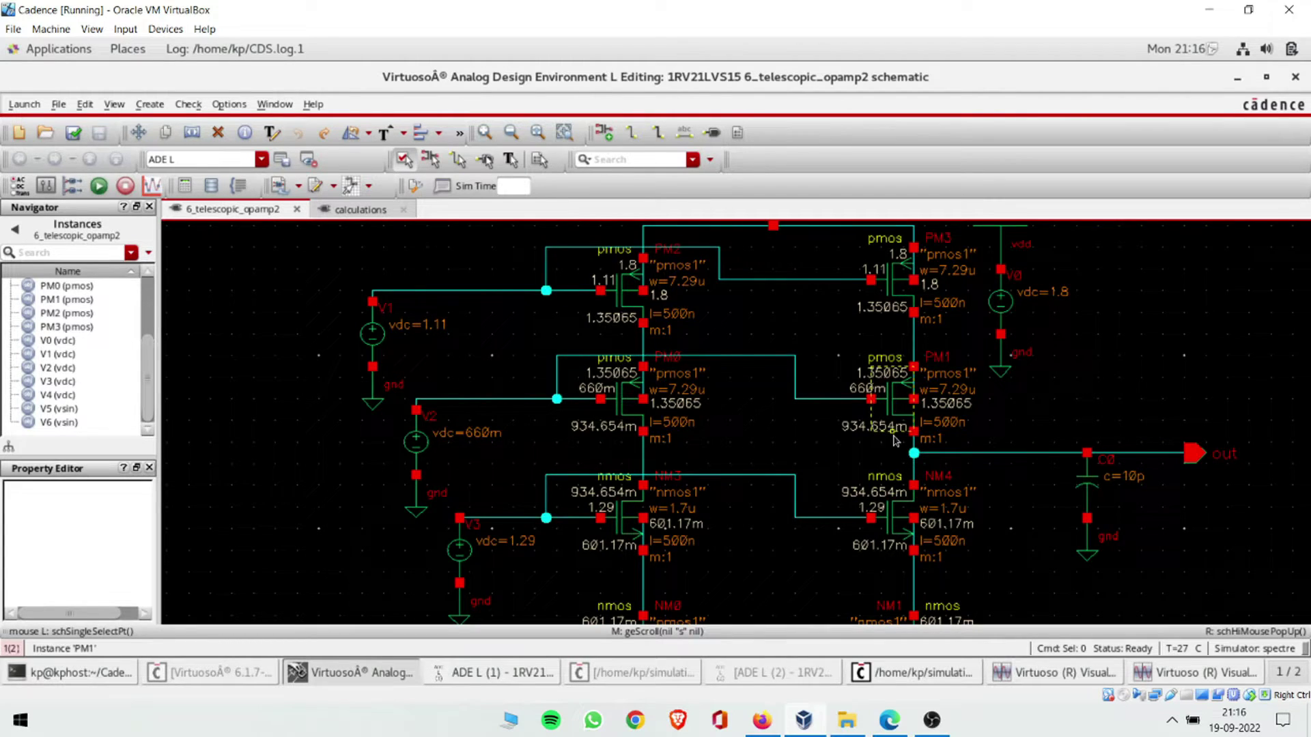
scroll(901, 446, "down", 1)
scroll(915, 485, "down", 1)
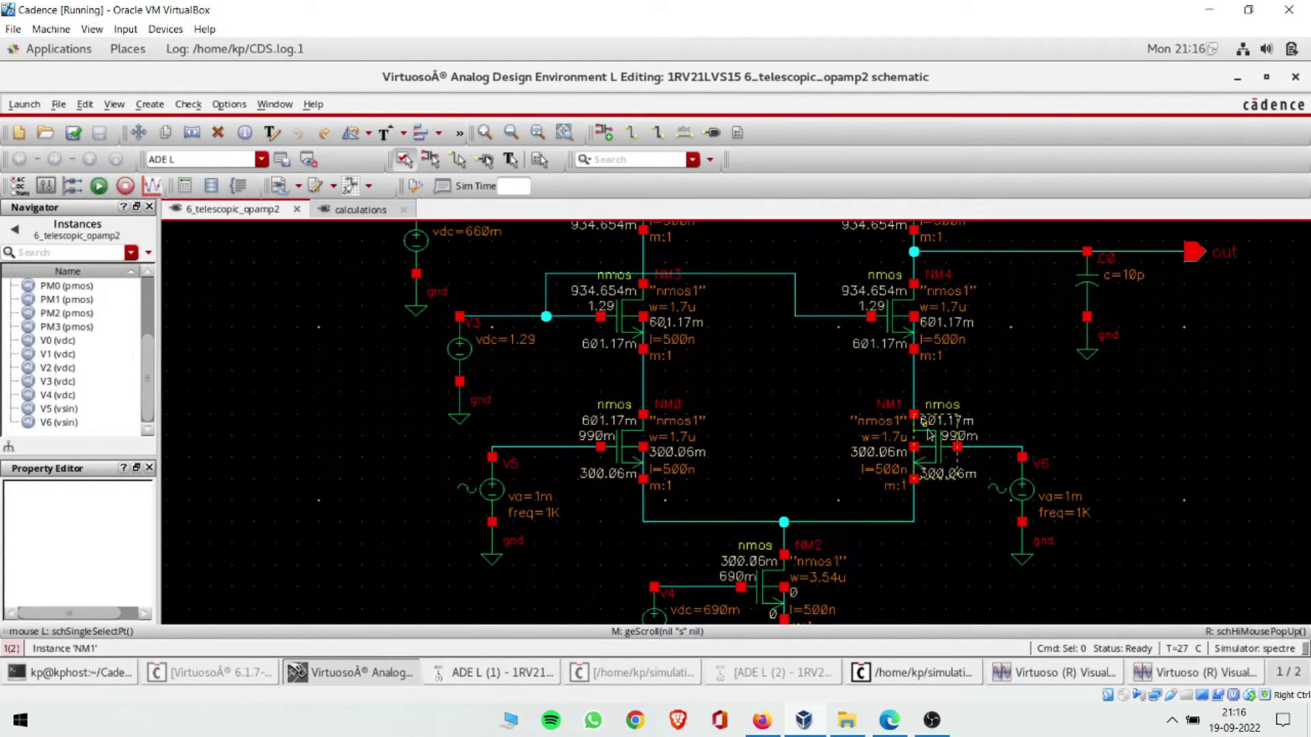
scroll(846, 502, "down", 1)
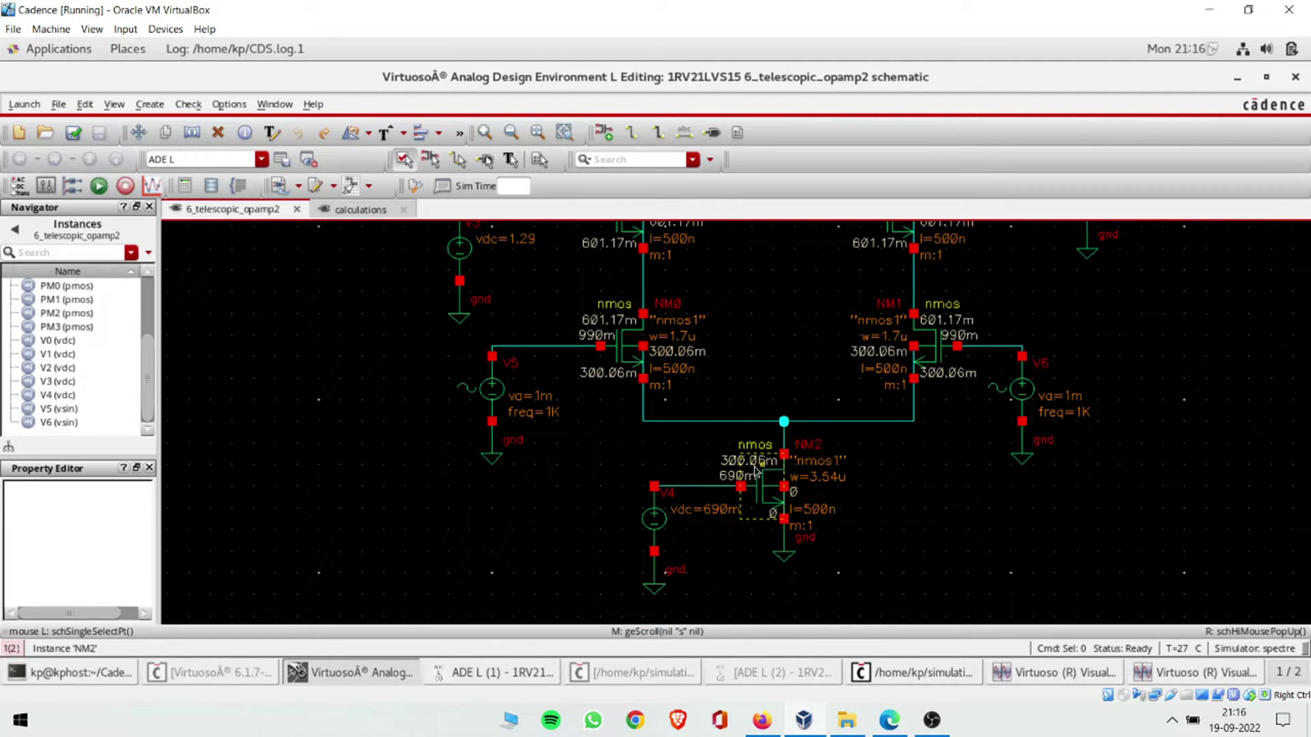
key("f")
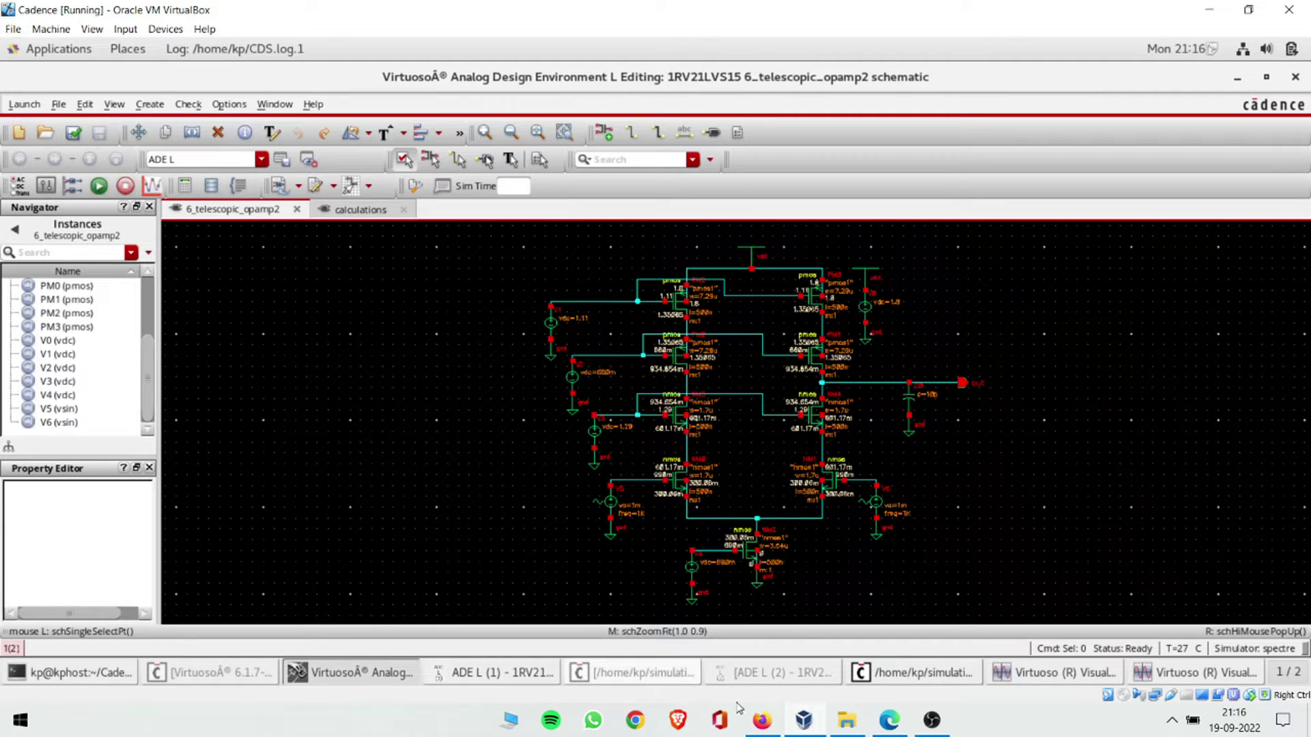
- Disable the dc analysis and enable the ac analysis in ADE L (1)
left_click(539, 673)
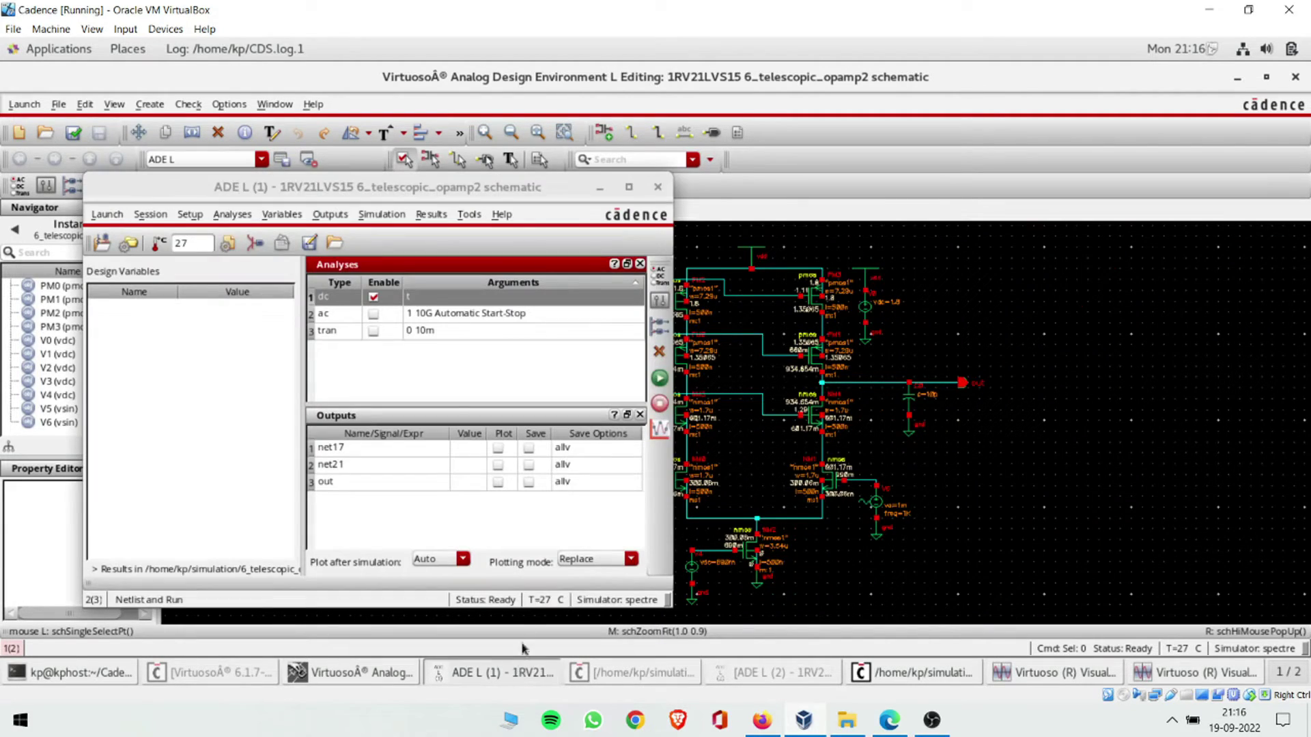
left_click(374, 298)
left_click(373, 314)
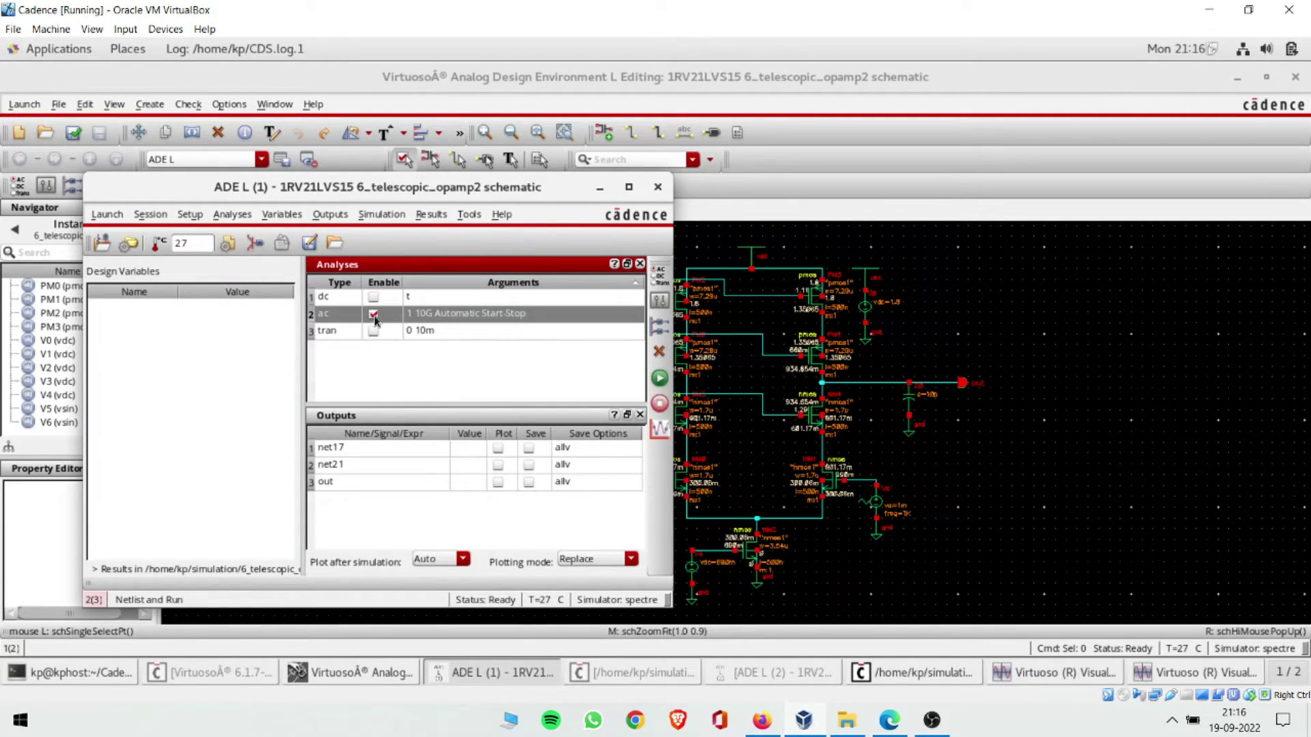
- Enable plotting of out, run the AC simulation, and display the /out magnitude trace in dB20
left_click(497, 483)
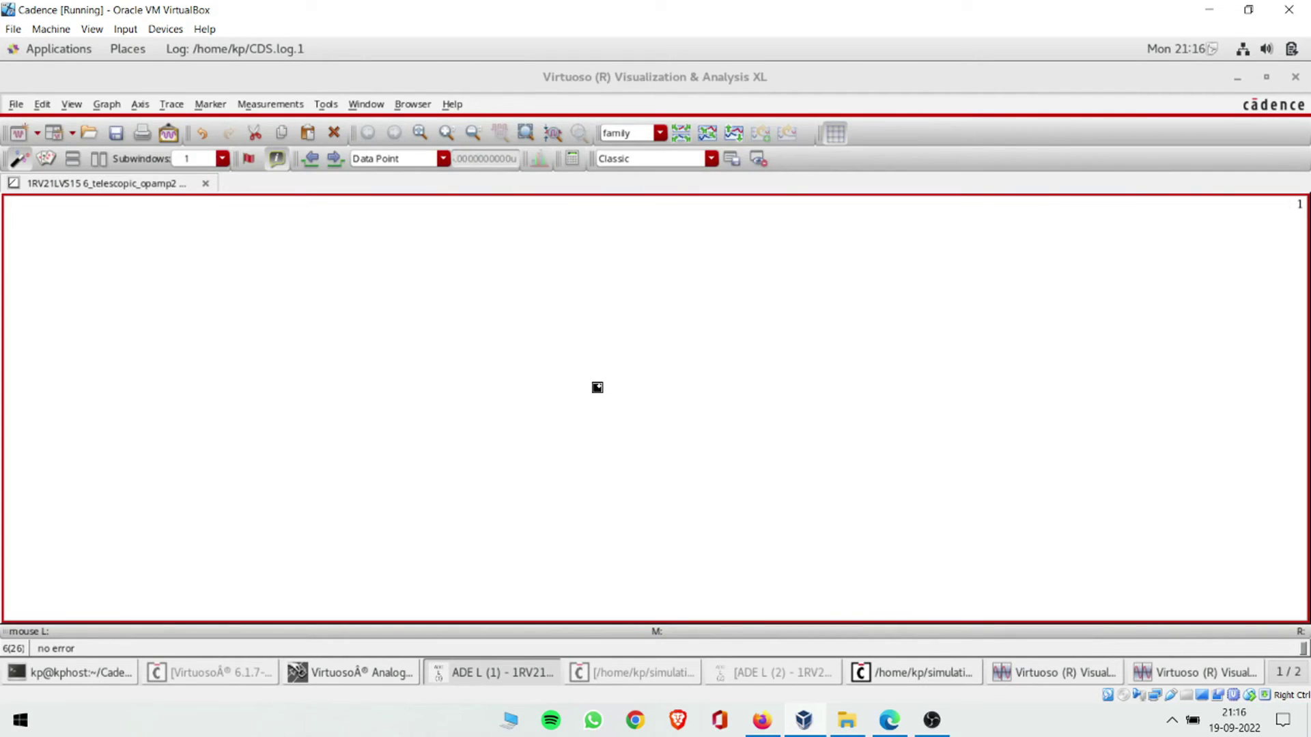
left_click(367, 259)
right_click(367, 258)
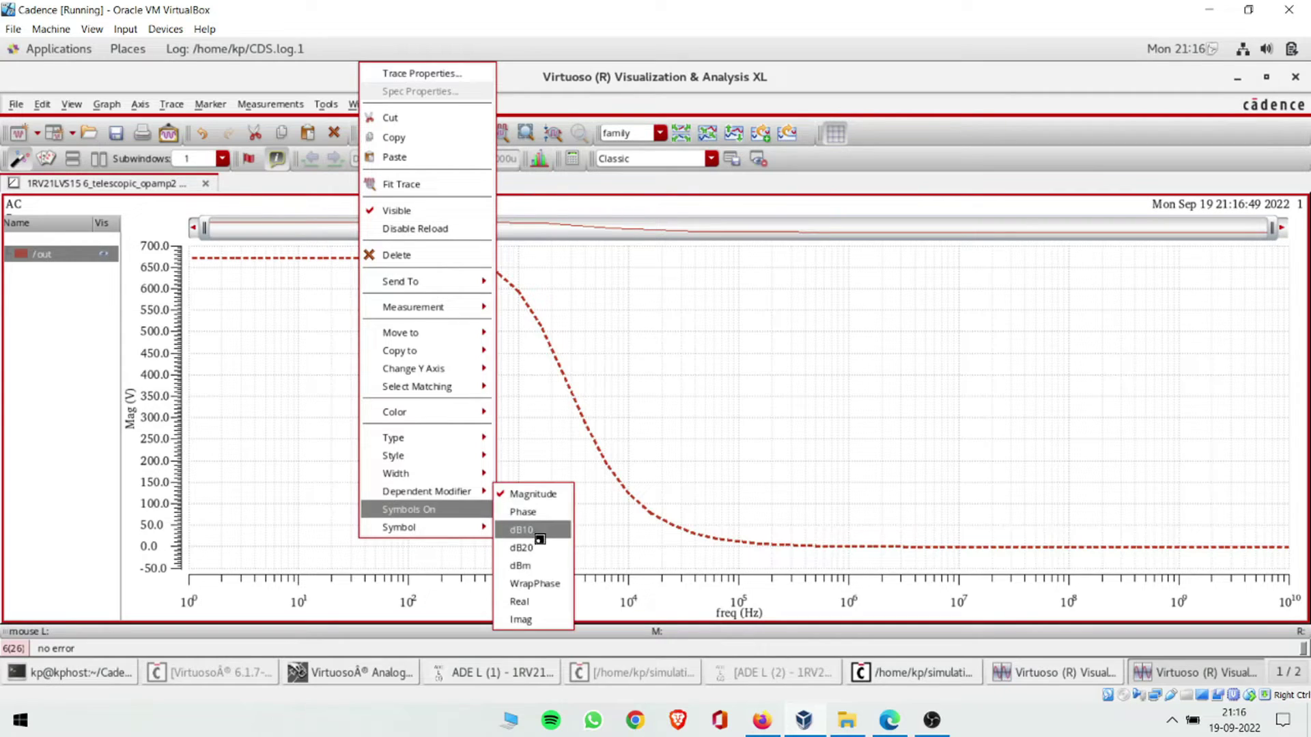
mouse_move(498, 504)
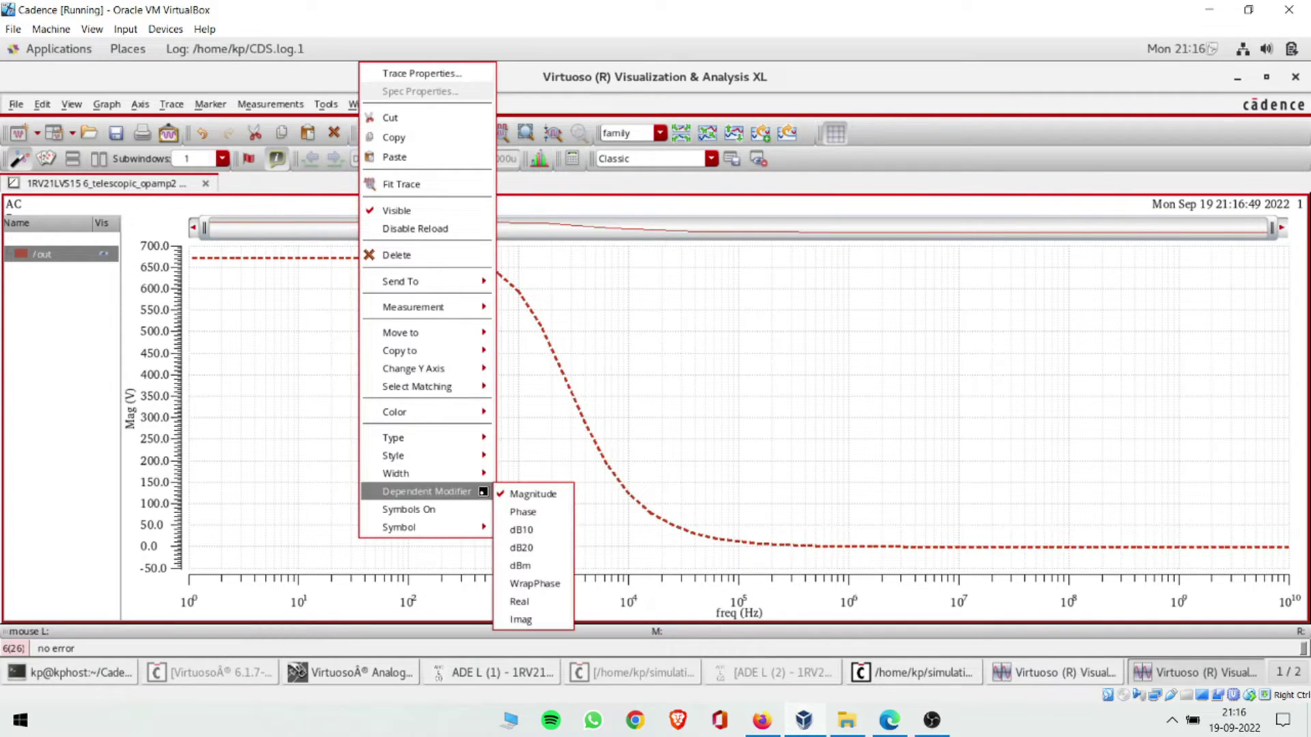
left_click(527, 548)
- Add a horizontal marker to the AC response of /out and set its level to 53.5
mouse_move(398, 260)
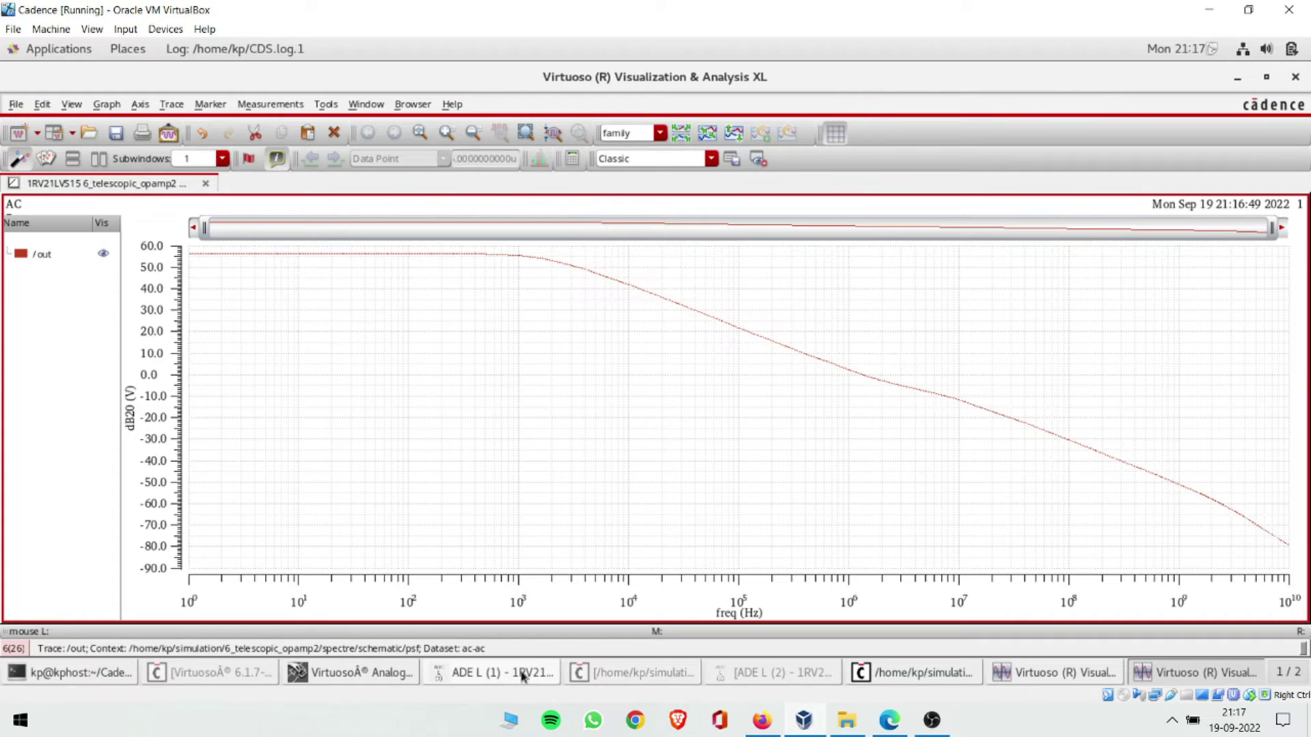
left_click(388, 259)
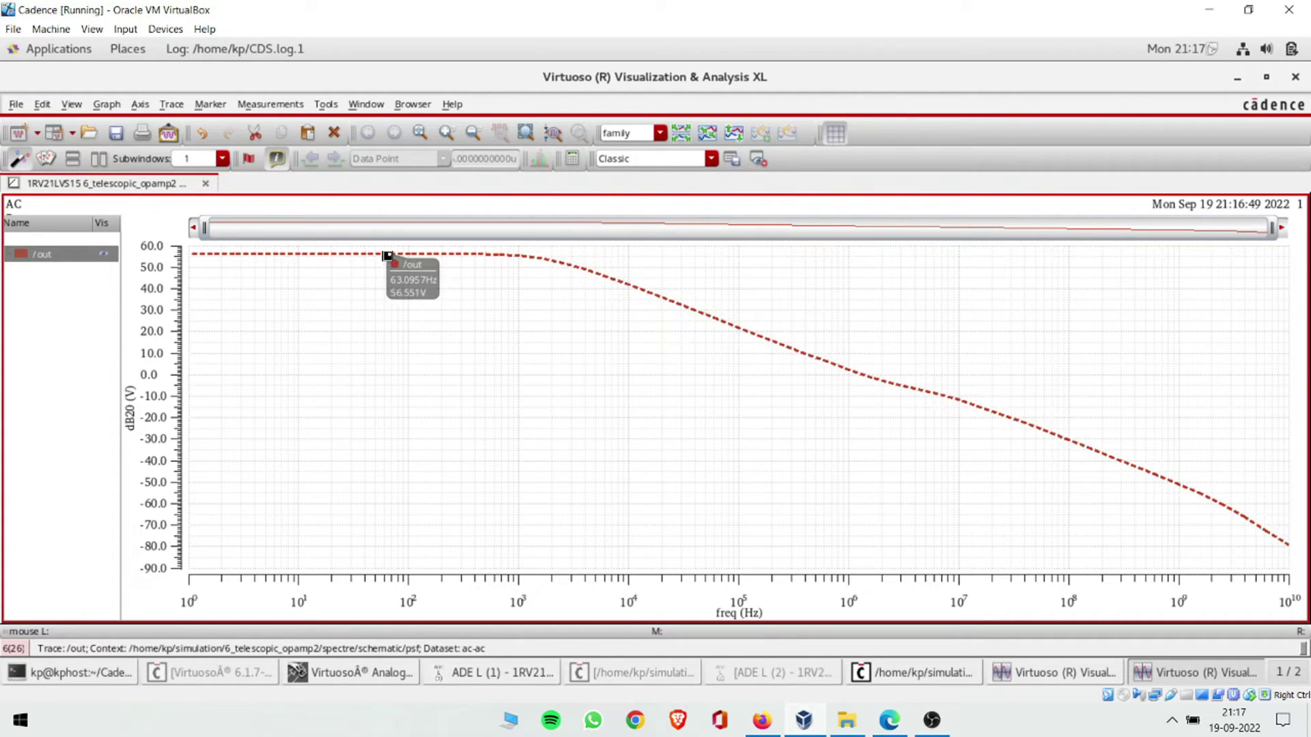
key("h")
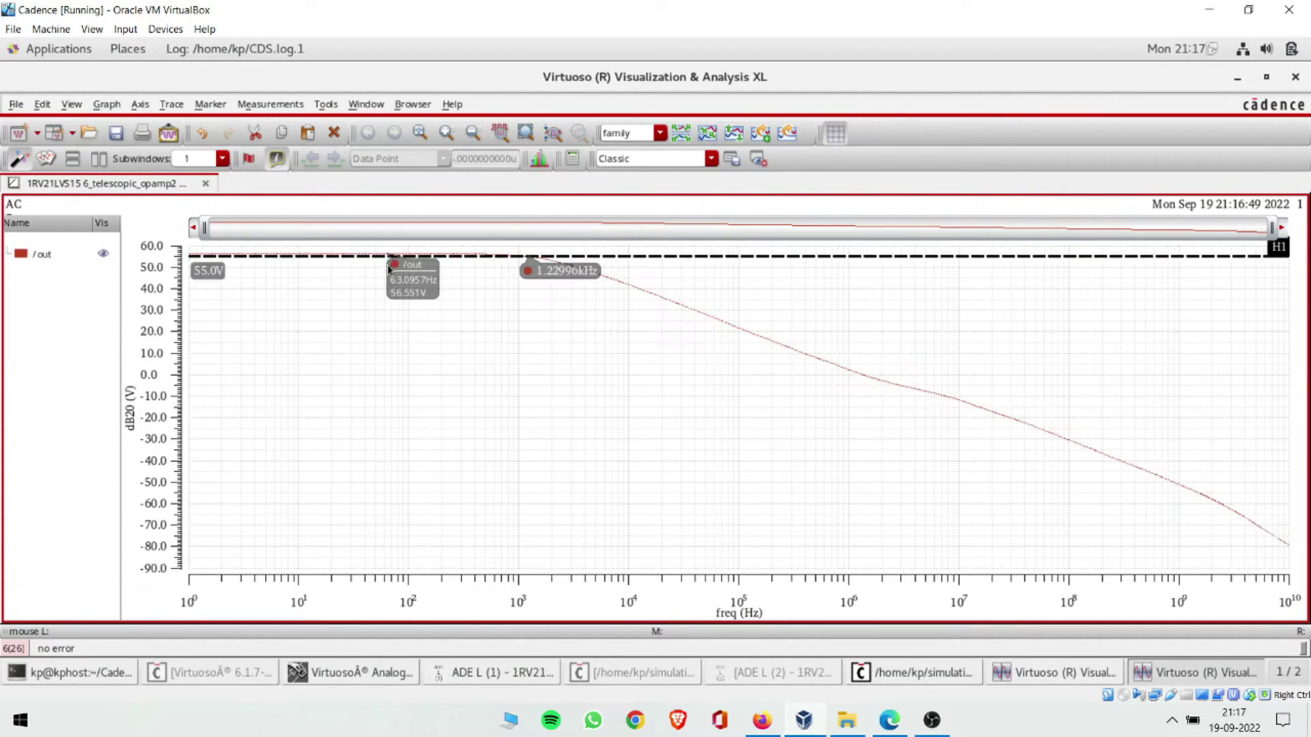
left_click_drag(390, 258, 394, 284)
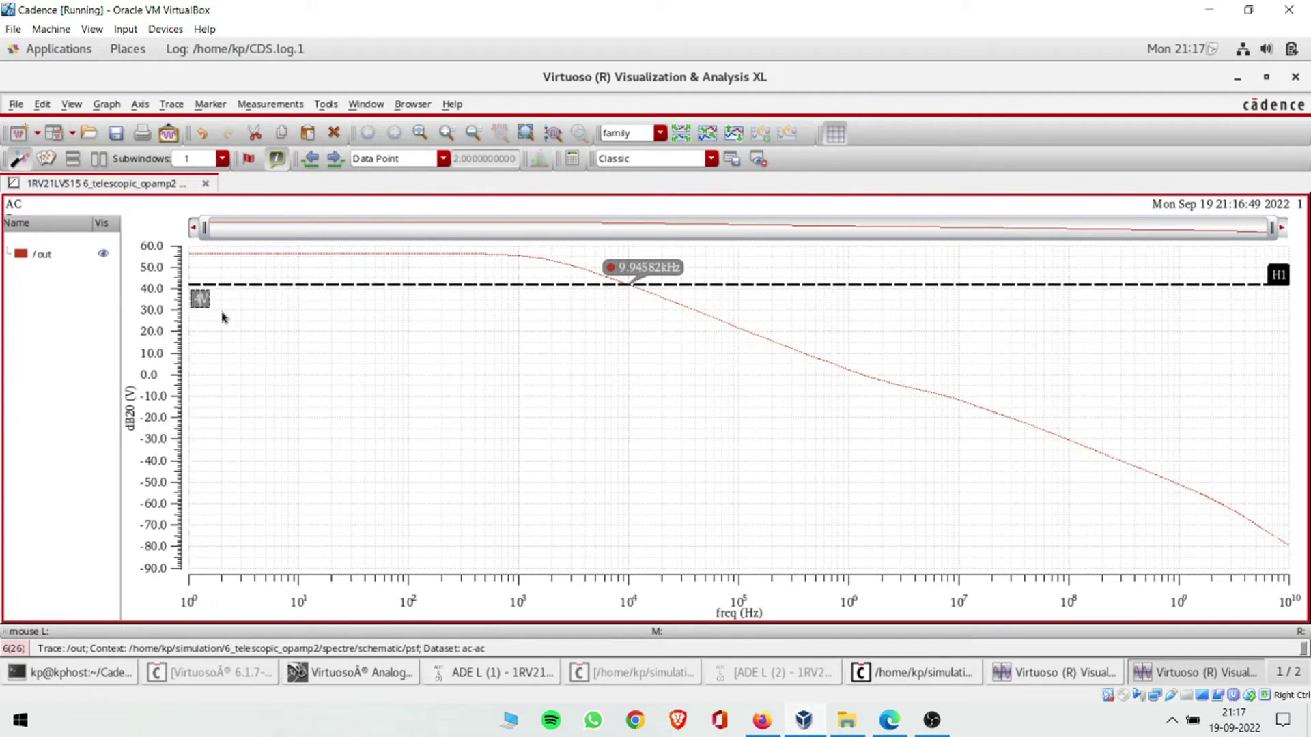
key("Return")
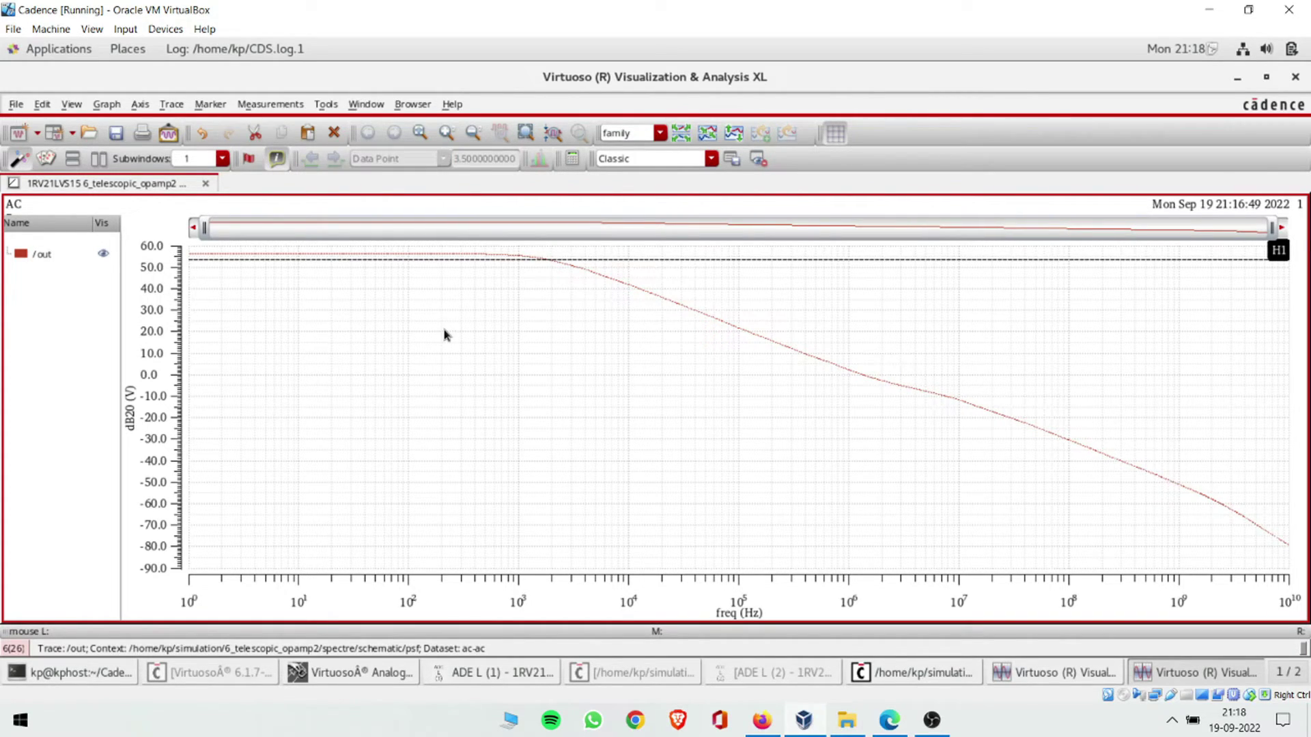
- Add a second horizontal marker to the AC response and set its level to 0 V
key("h")
double_click(217, 344)
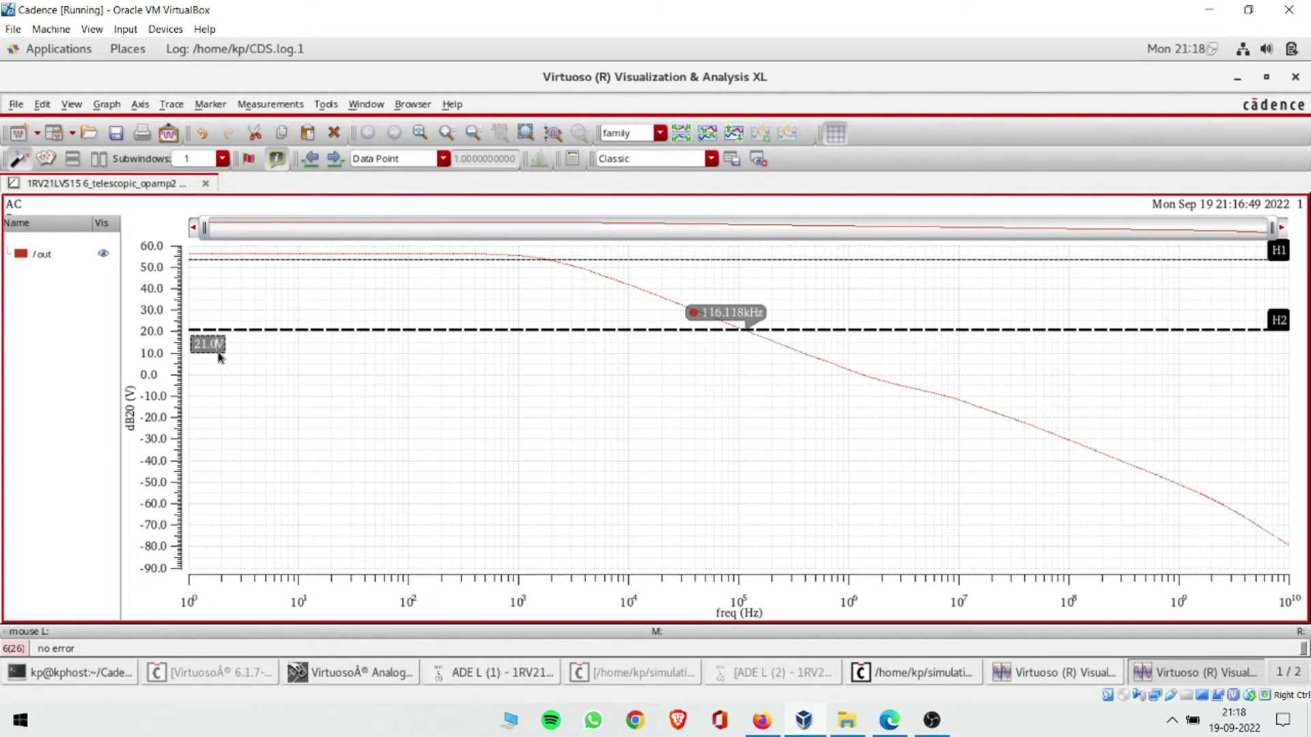
type("0V")
key("Return")
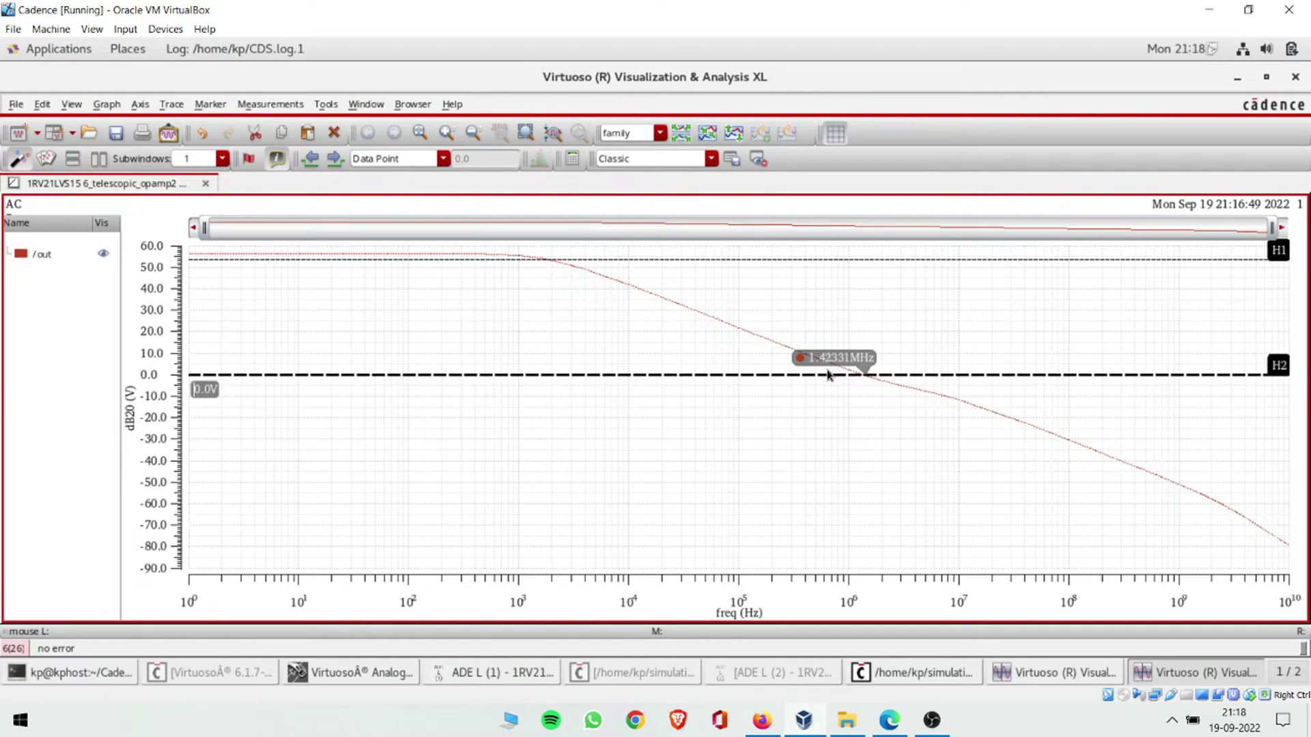
- Switch to aicd lab obs.pdf and review the AC and transient analysis notes on page 23, then return to the AC plot in Virtuoso
key("alt+Tab")
scroll(685, 493, "down", 1)
scroll(685, 494, "down", 1)
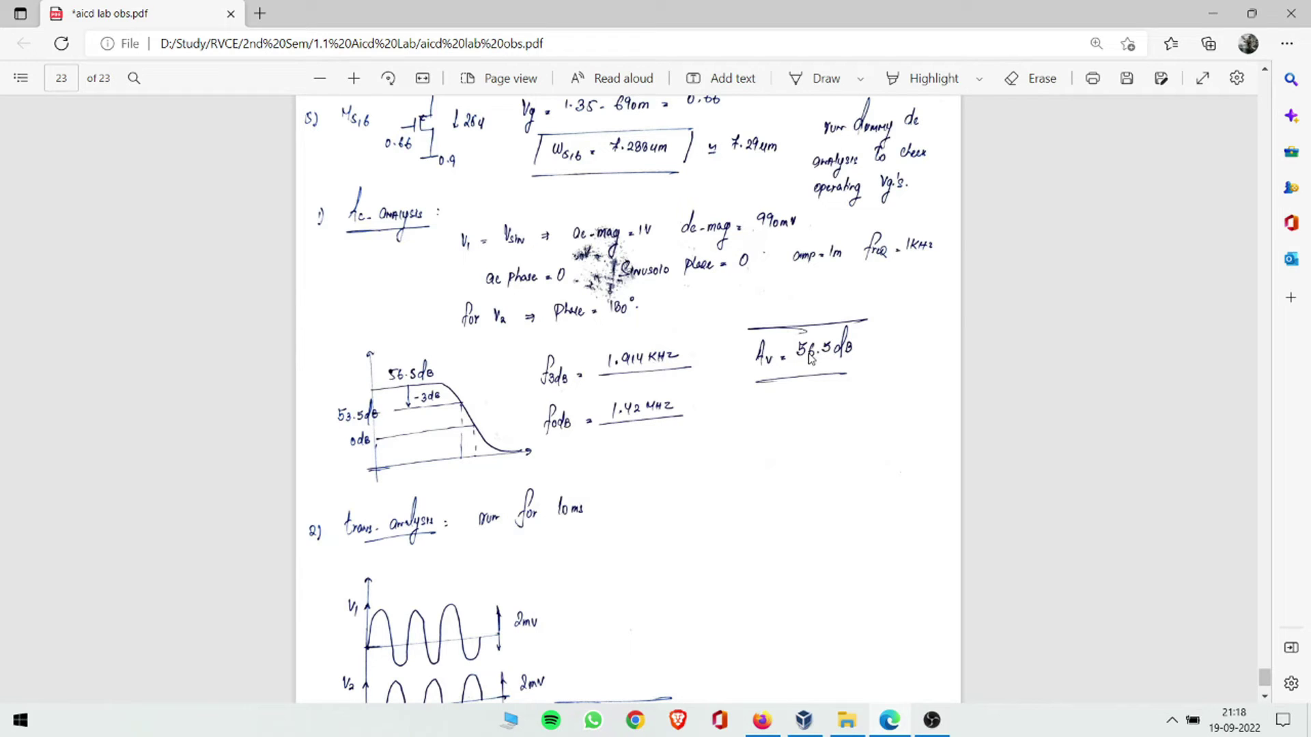
scroll(813, 369, "down", 2)
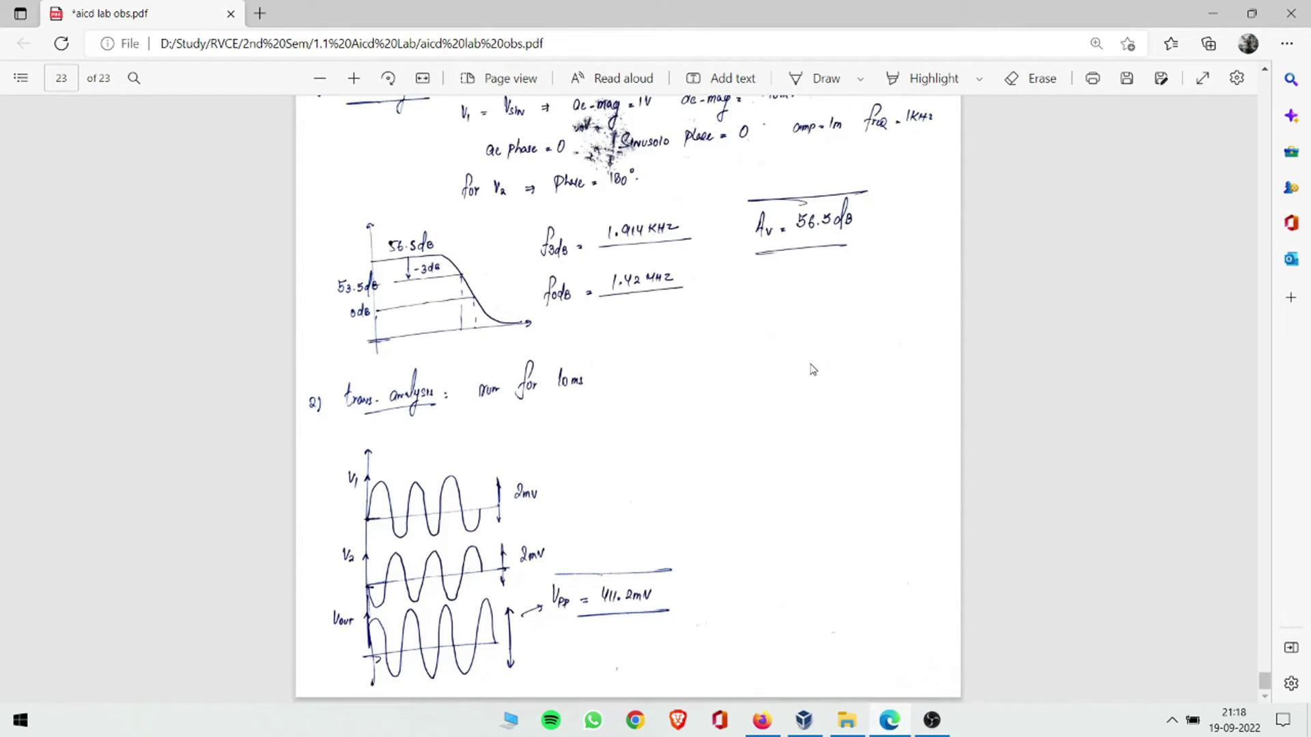
left_click(804, 720)
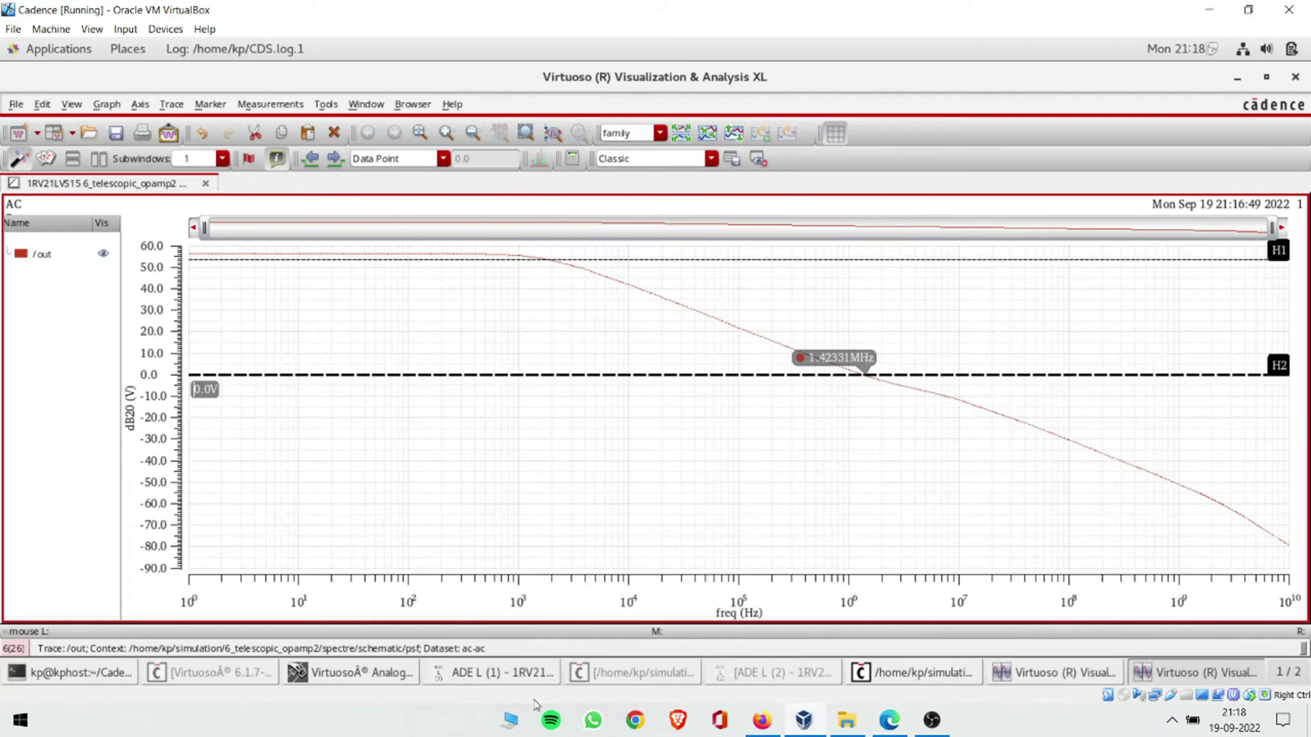
- Disable the ac analysis in ADE L (1) and enable plotting of net17 and net21
left_click(374, 315)
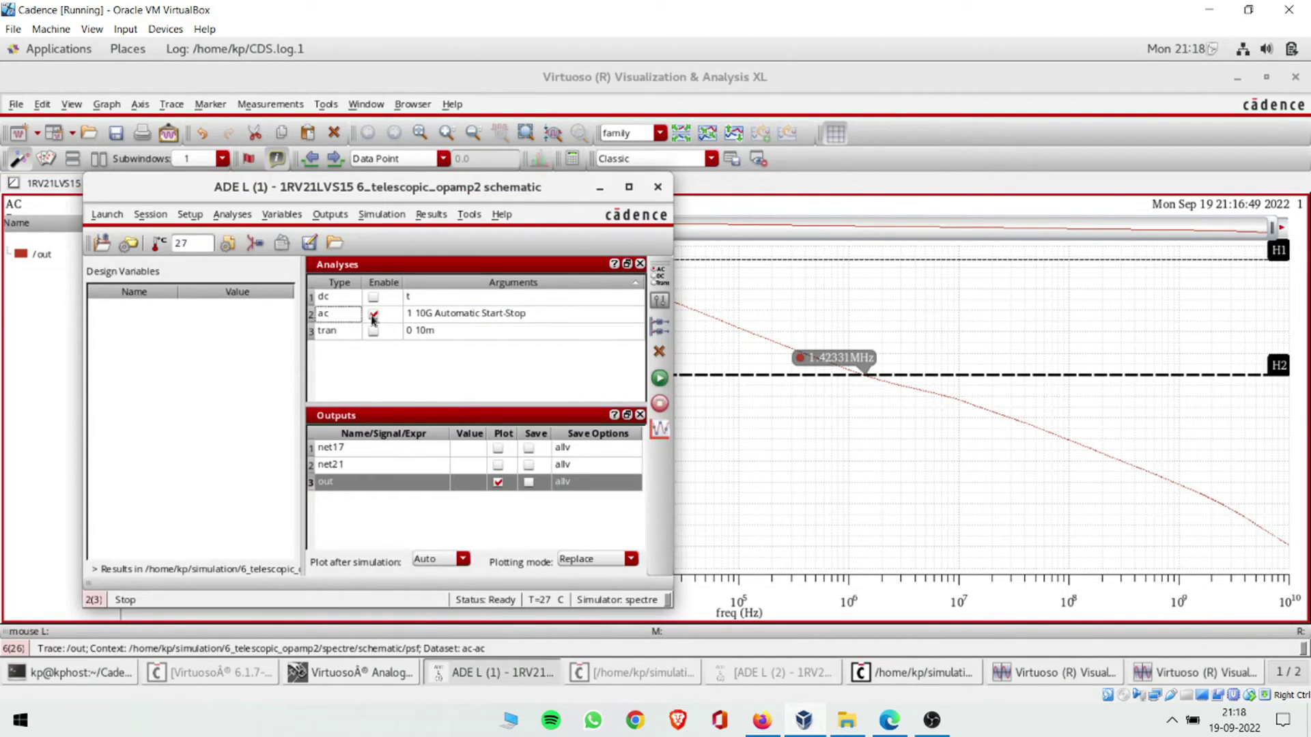
left_click(373, 327)
left_click(497, 448)
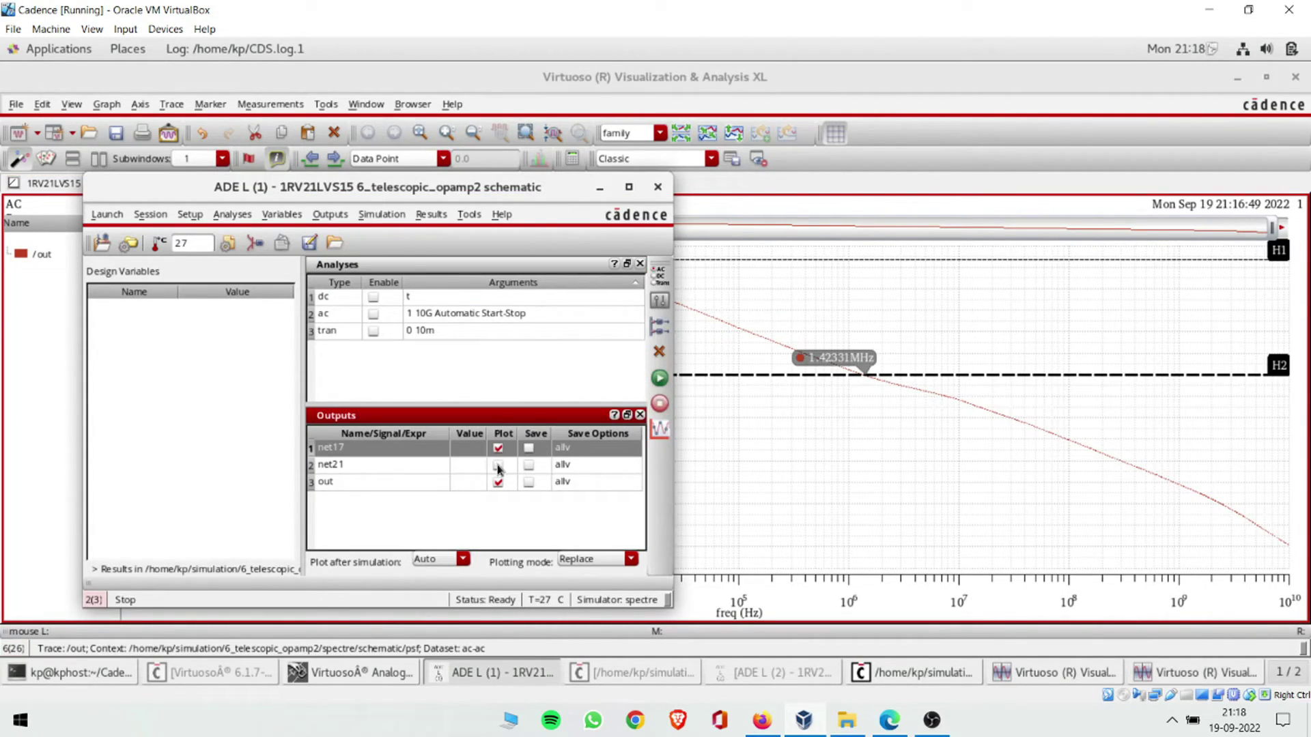
left_click(497, 465)
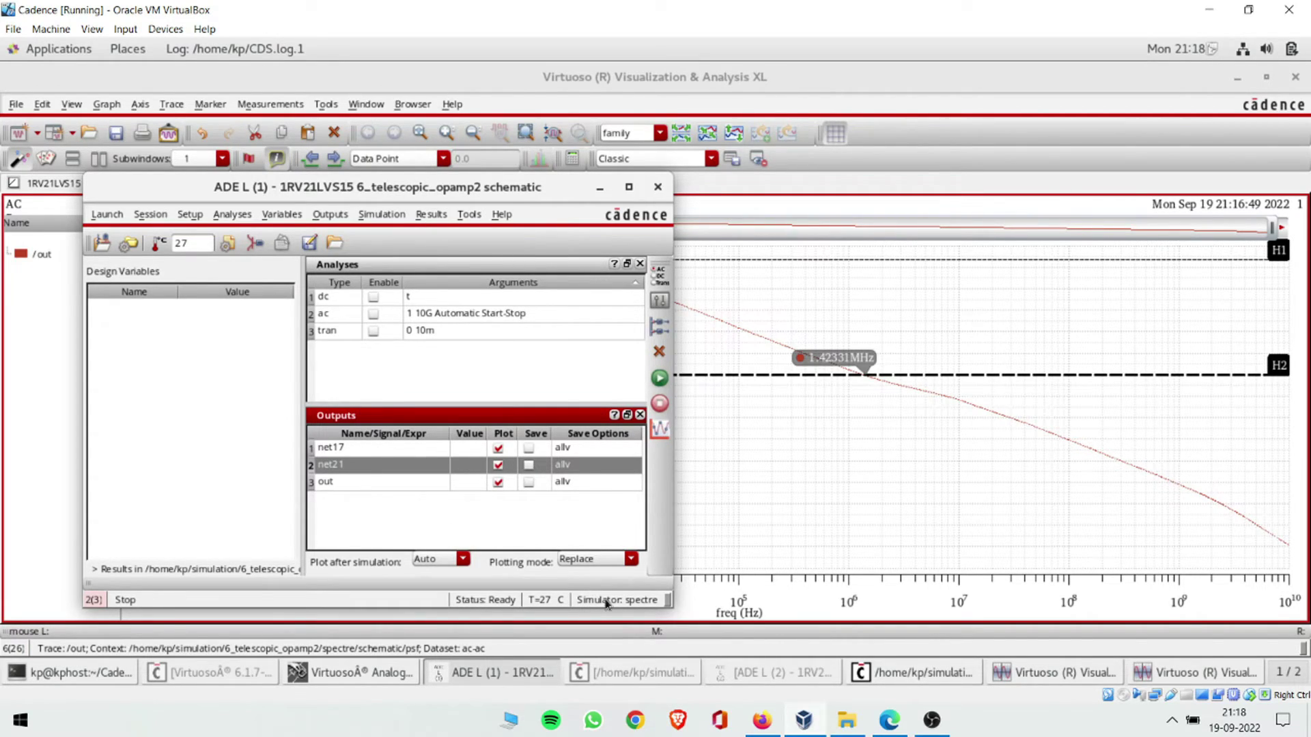
- Check on the schematic which net connects input source V5 to the gate of NM0
left_click(352, 672)
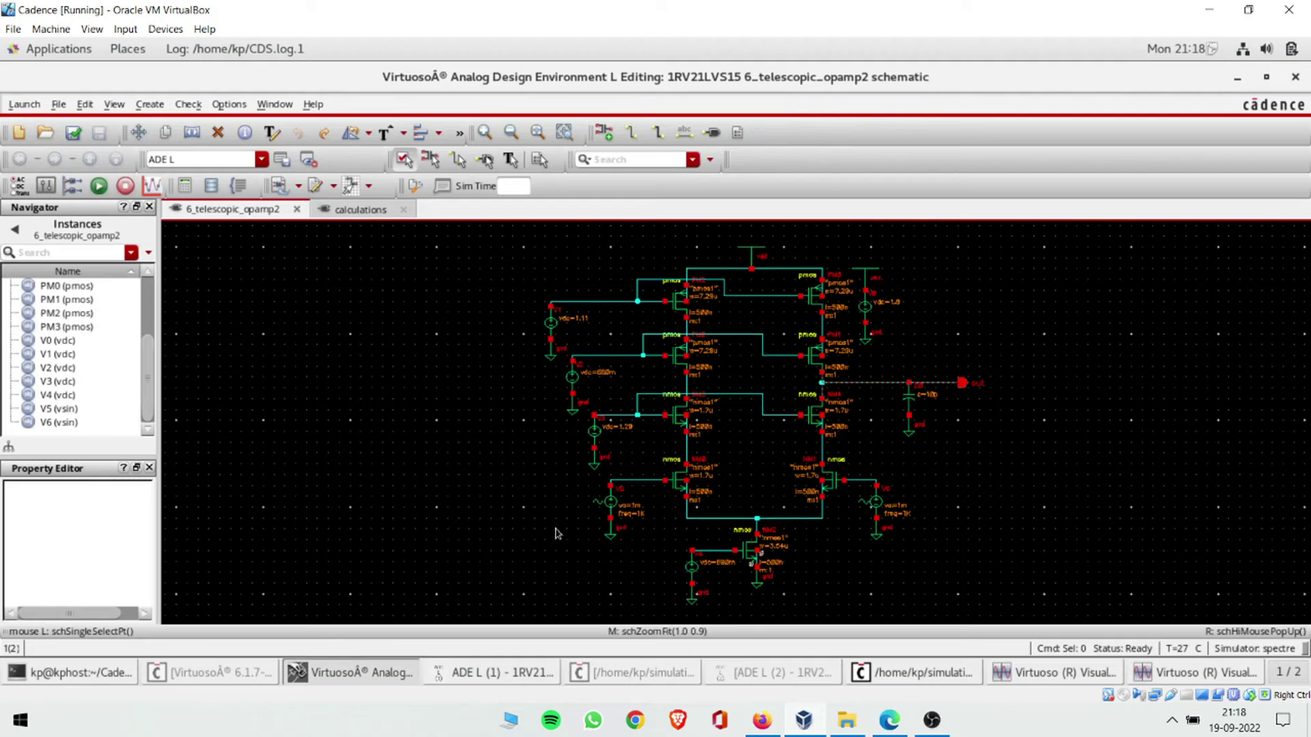
scroll(637, 481, "up", 2, "ctrl")
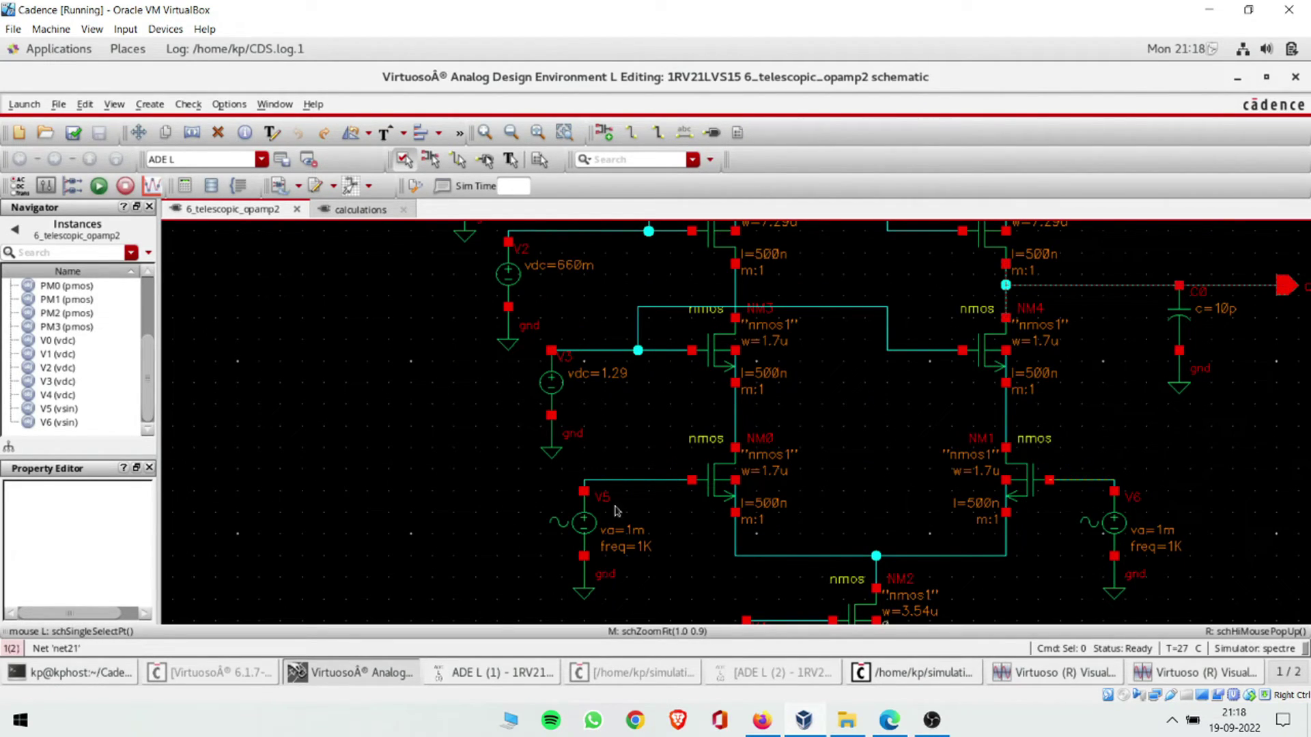
left_click(618, 482)
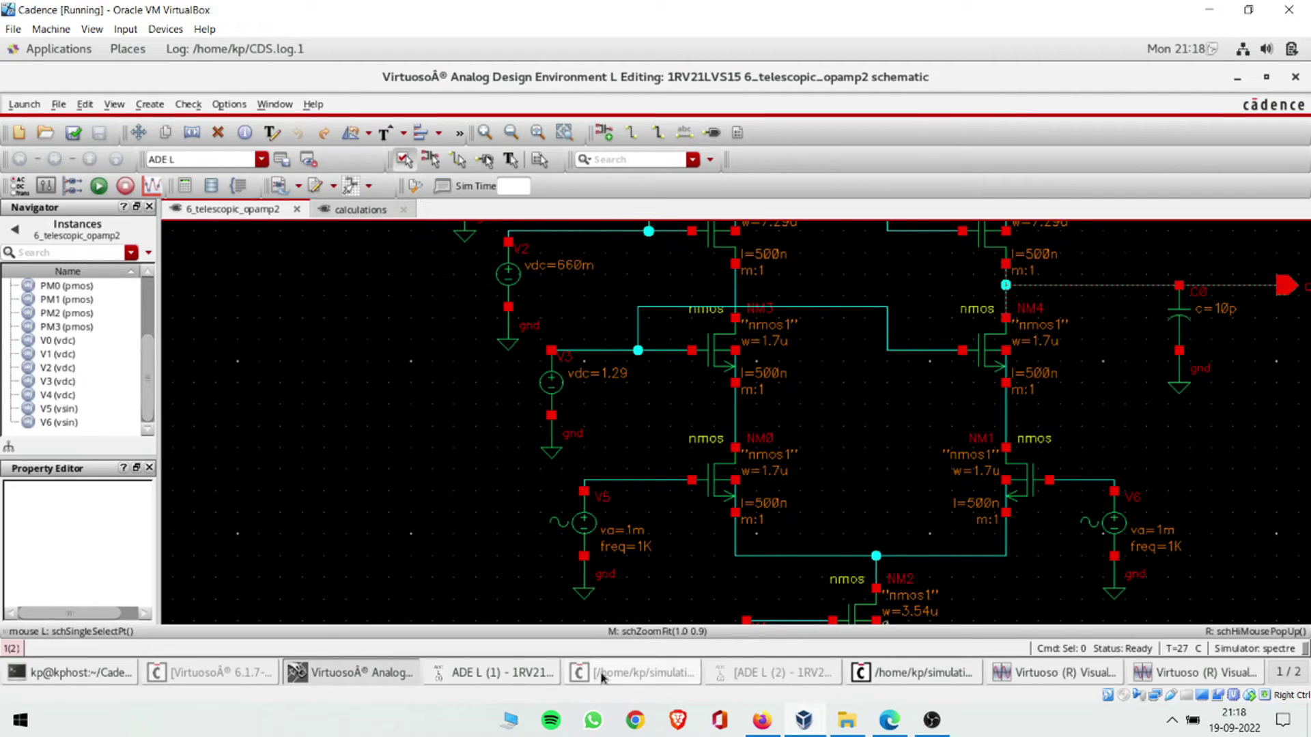
- Enable and run the tran analysis in ADE L (1), and split the plotted waveforms into separate strips
left_click(505, 675)
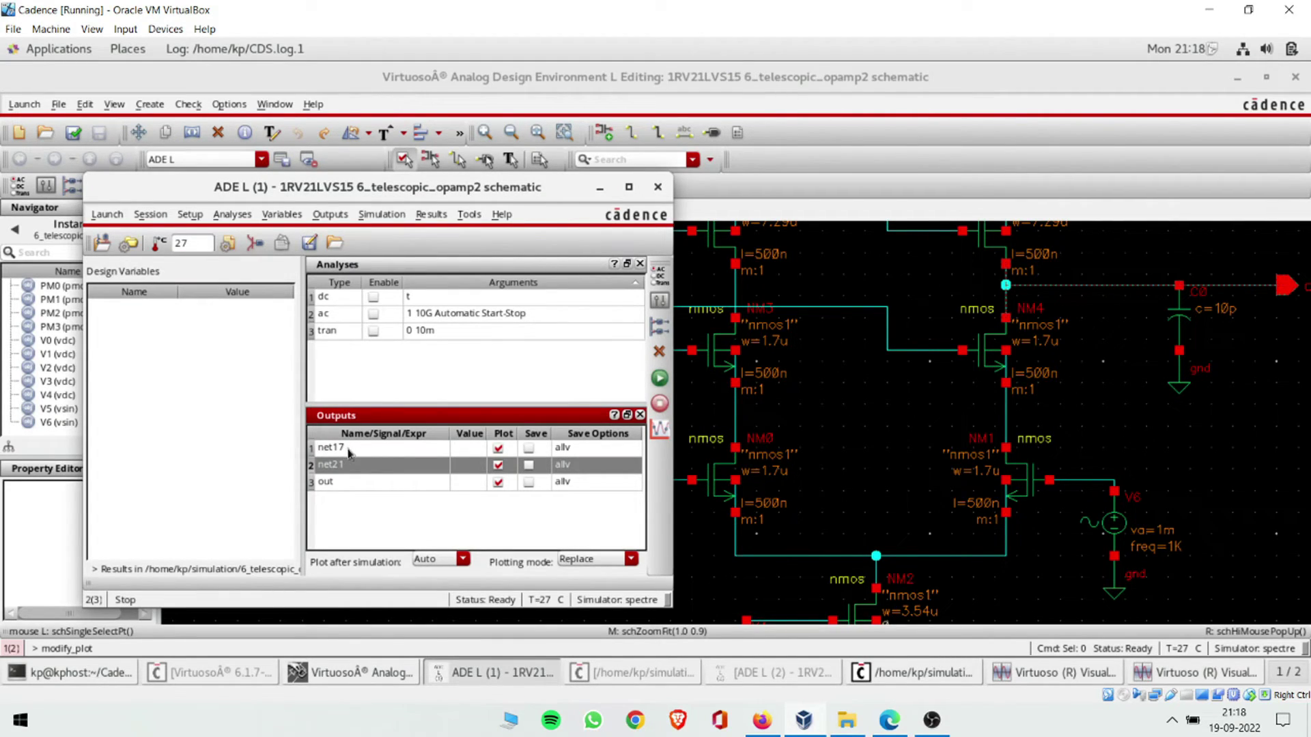
left_click(659, 378)
left_click(372, 332)
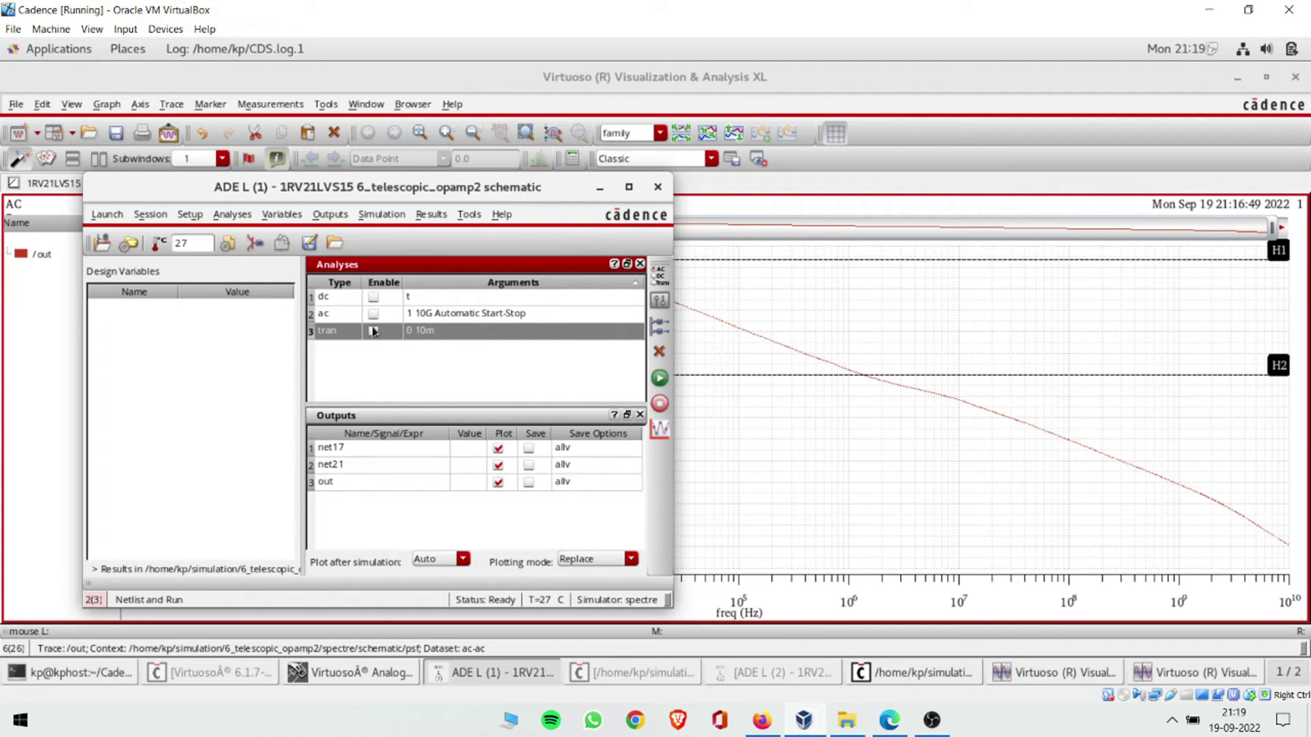
left_click(659, 379)
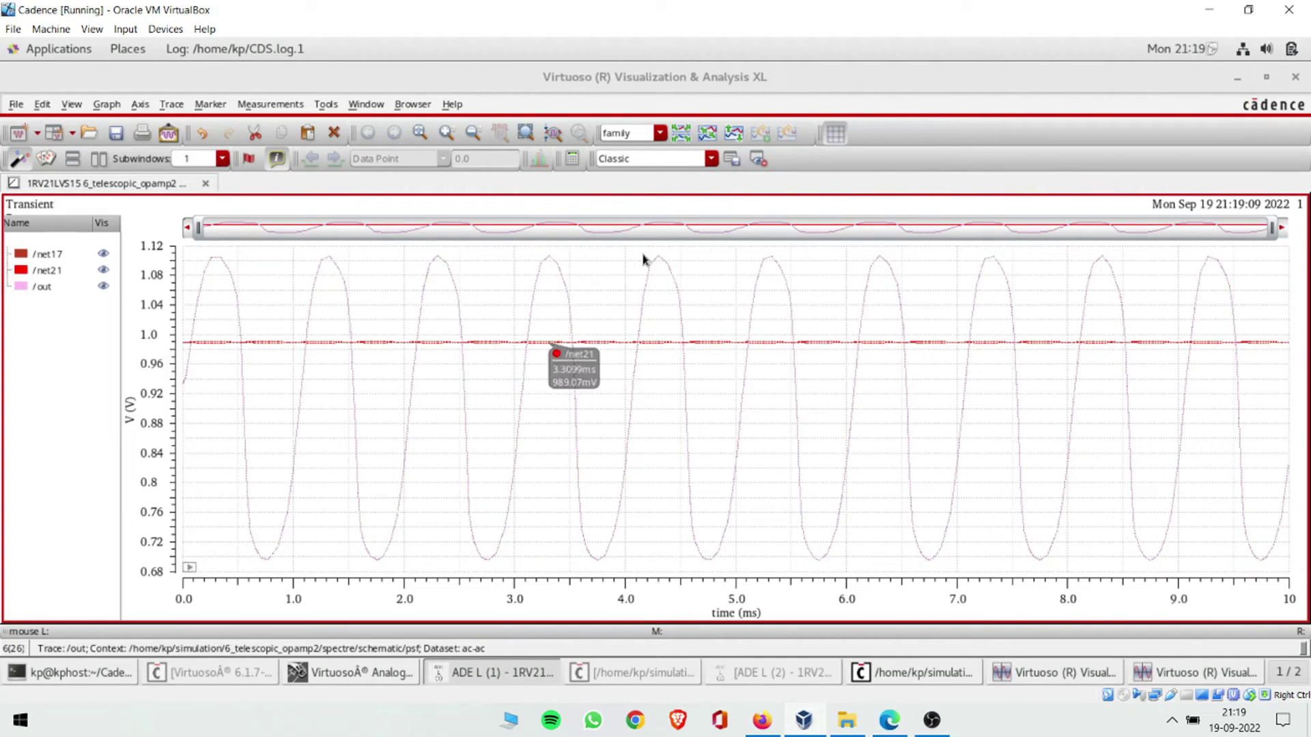
left_click(679, 133)
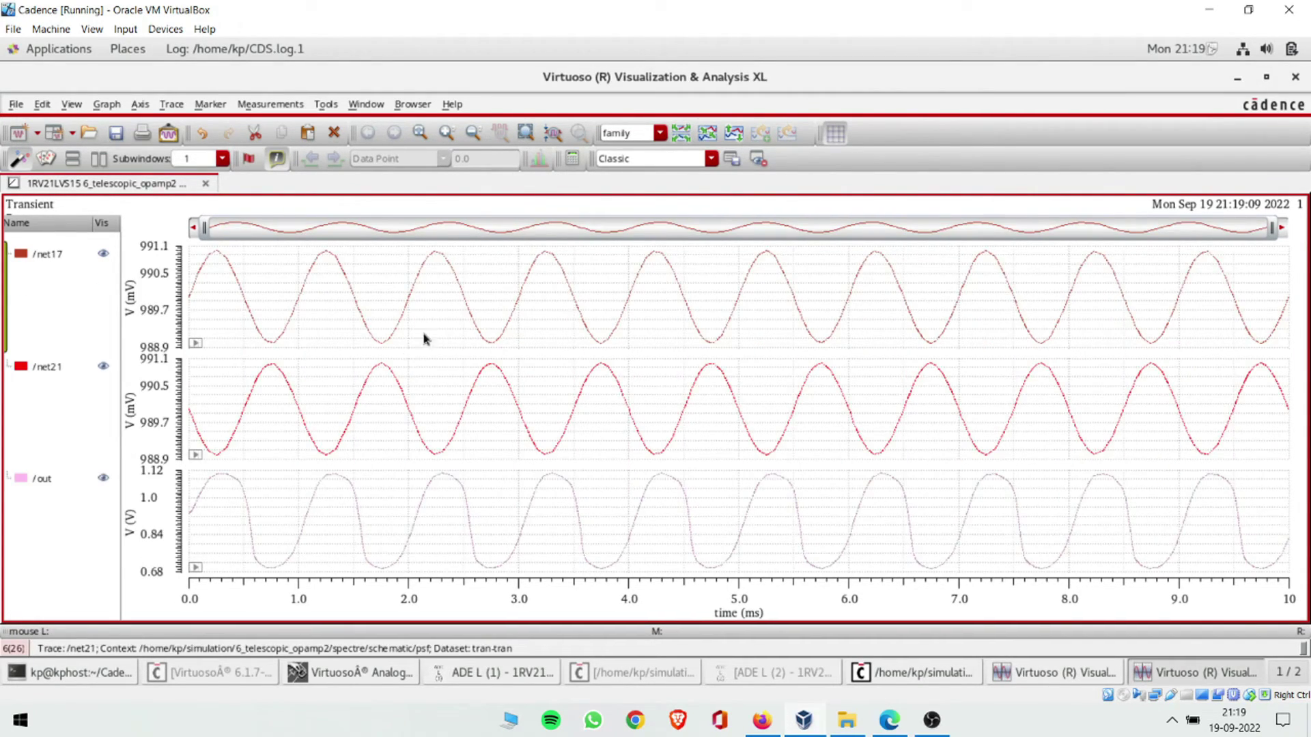
- Open the trace properties of /net17 to view its name and style settings, and close them without changes
mouse_move(408, 295)
left_click(52, 255)
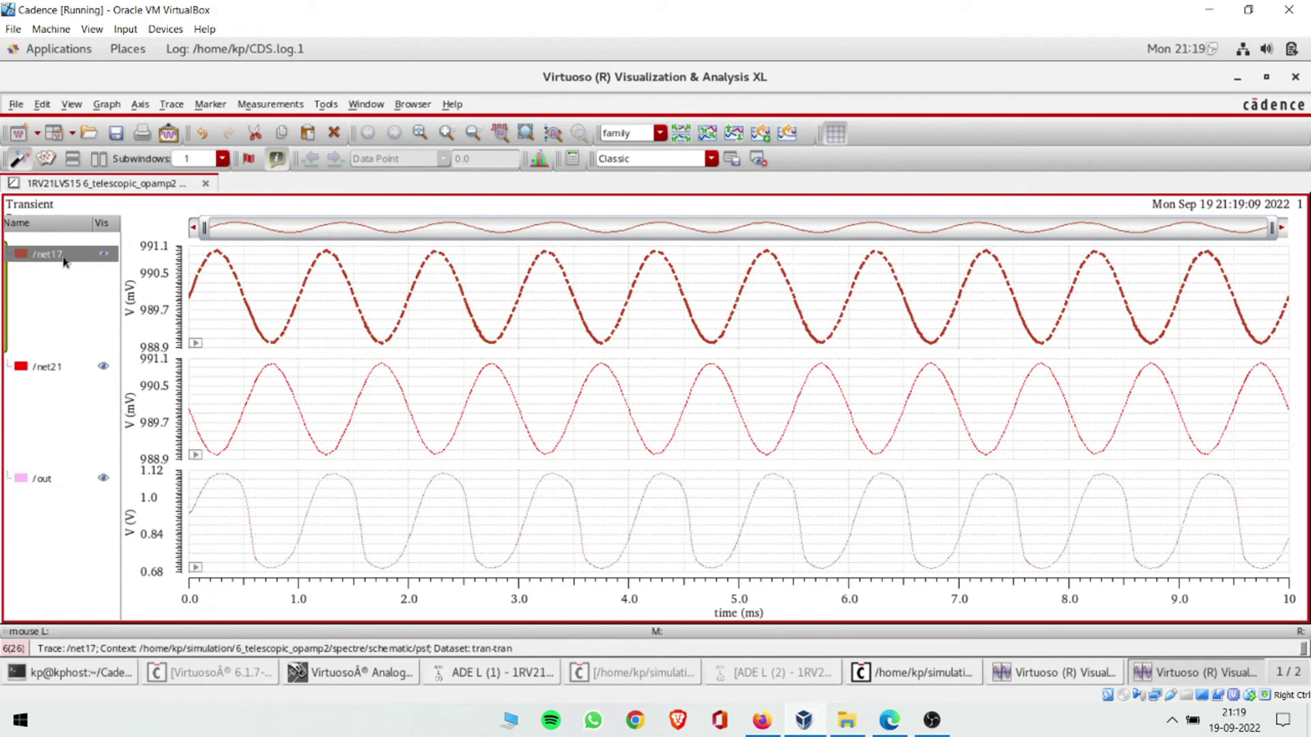
right_click(65, 260)
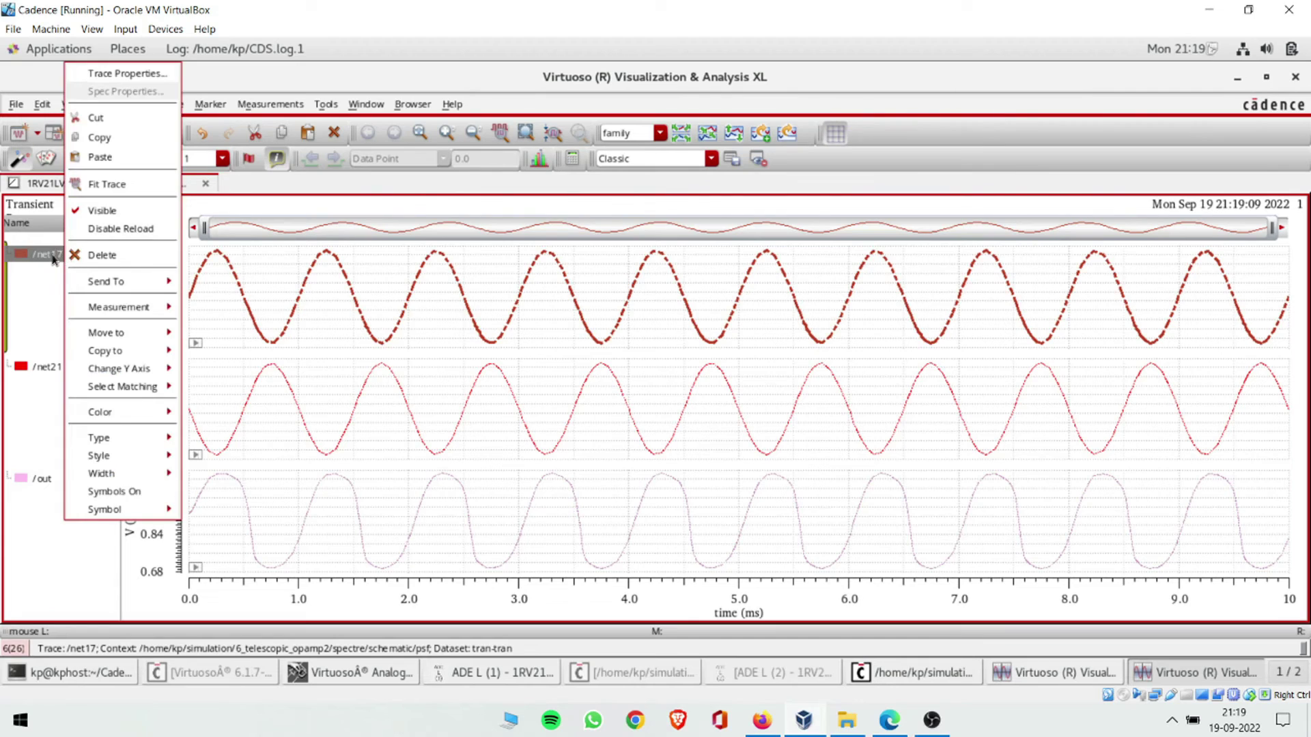
left_click(55, 258)
left_click(49, 369)
left_click(48, 257)
double_click(19, 259)
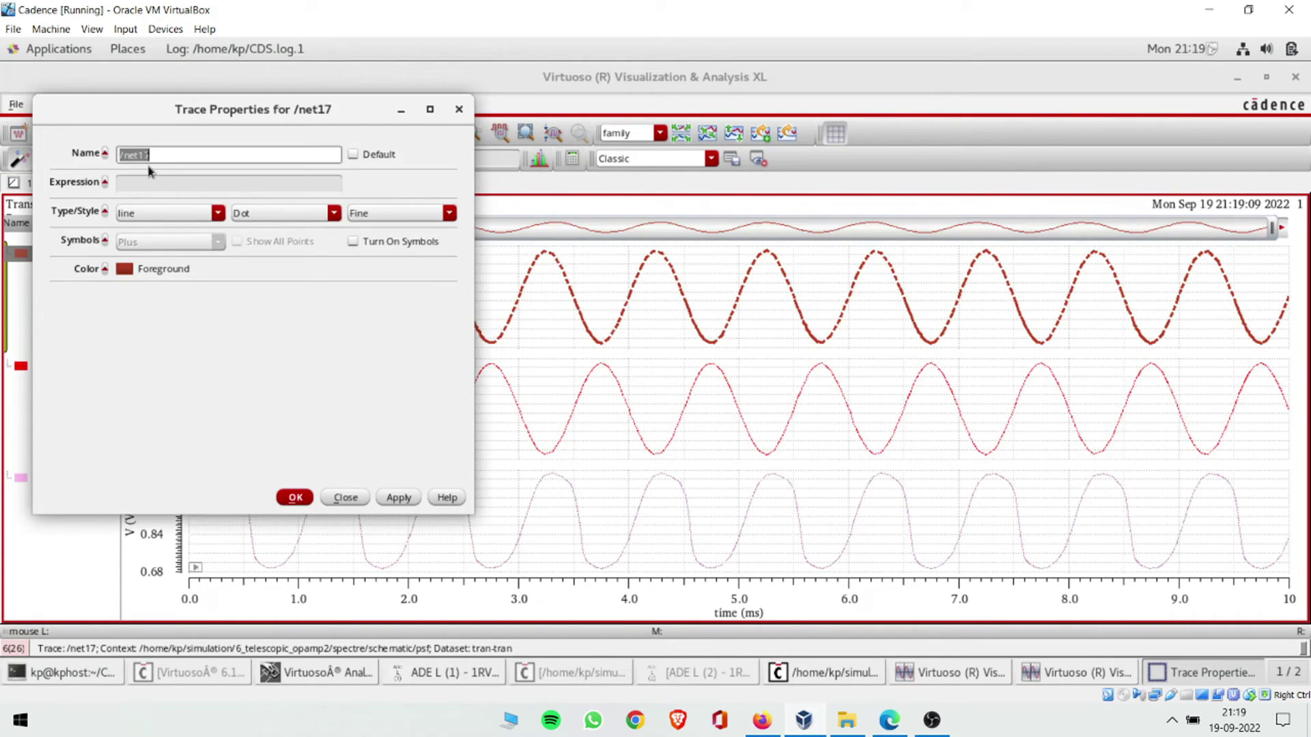
left_click(345, 498)
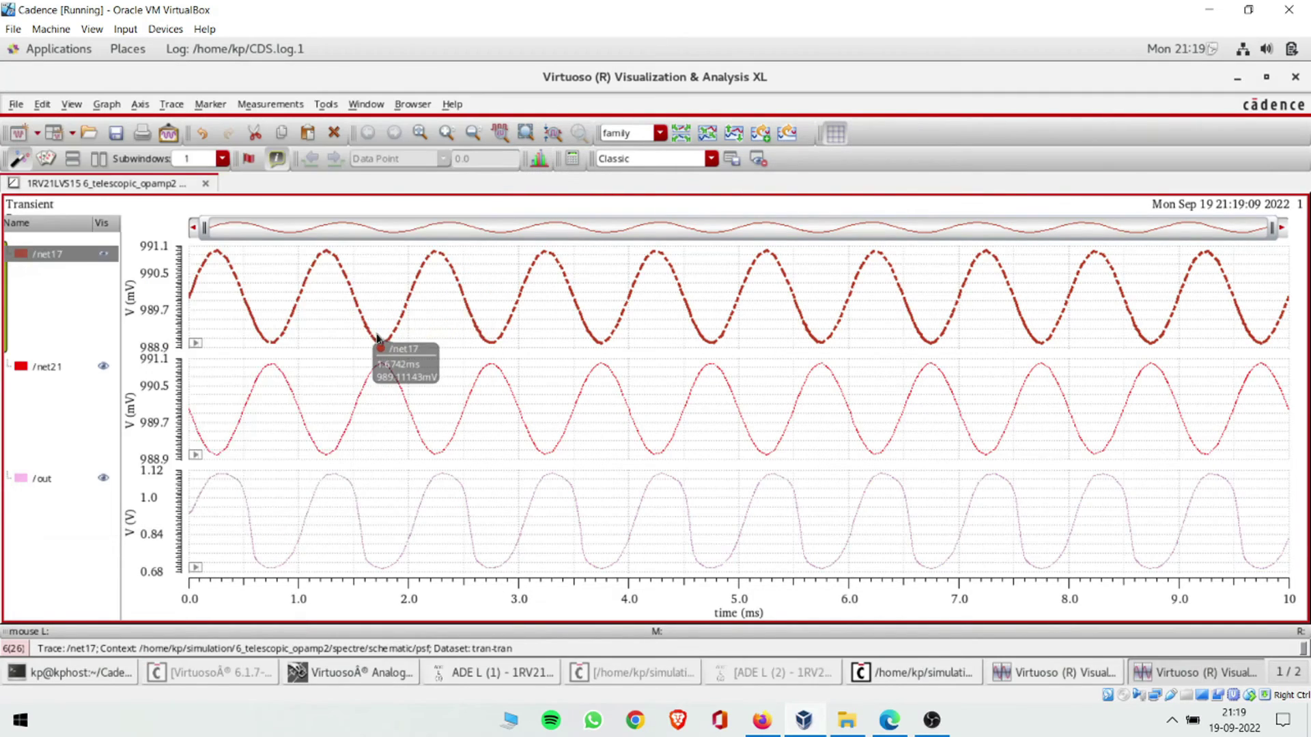
- Examine the /net21 and /out transient waveforms in their strips
left_click(358, 445)
left_click(348, 488)
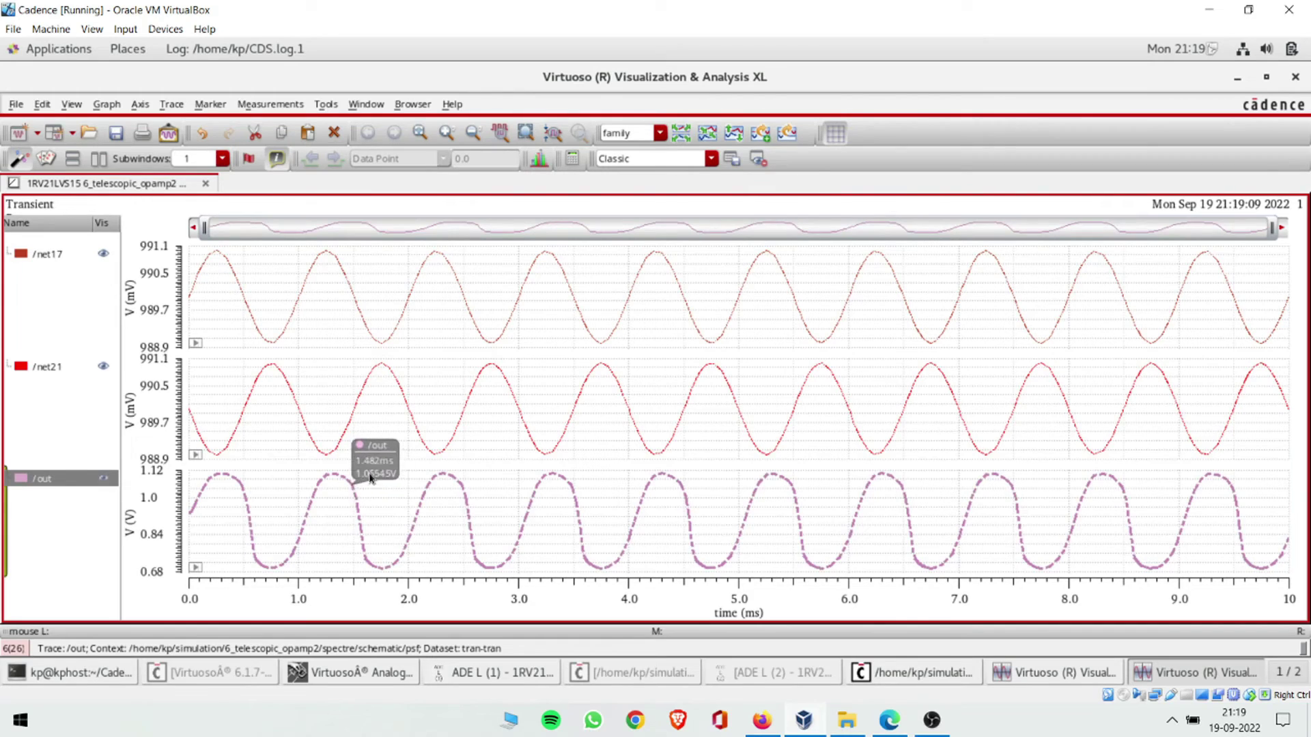
left_click(387, 477)
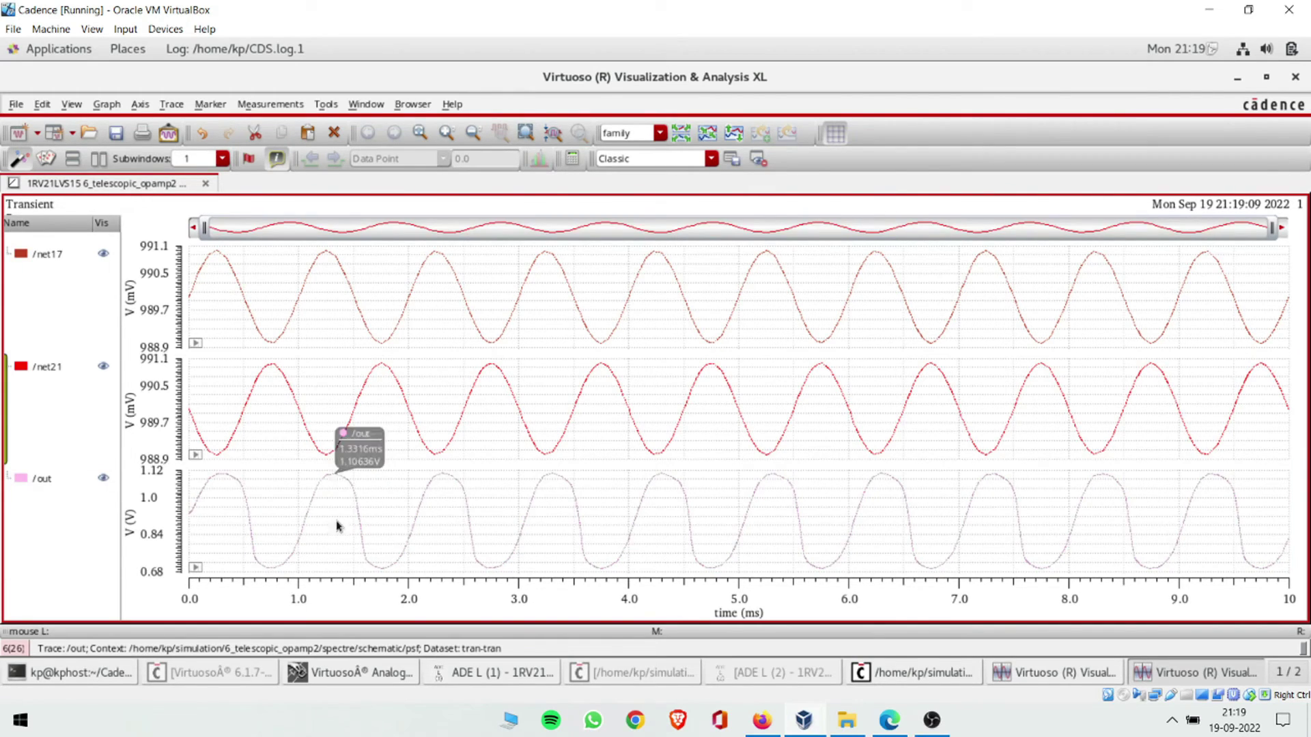
left_click(354, 505)
left_click(512, 228)
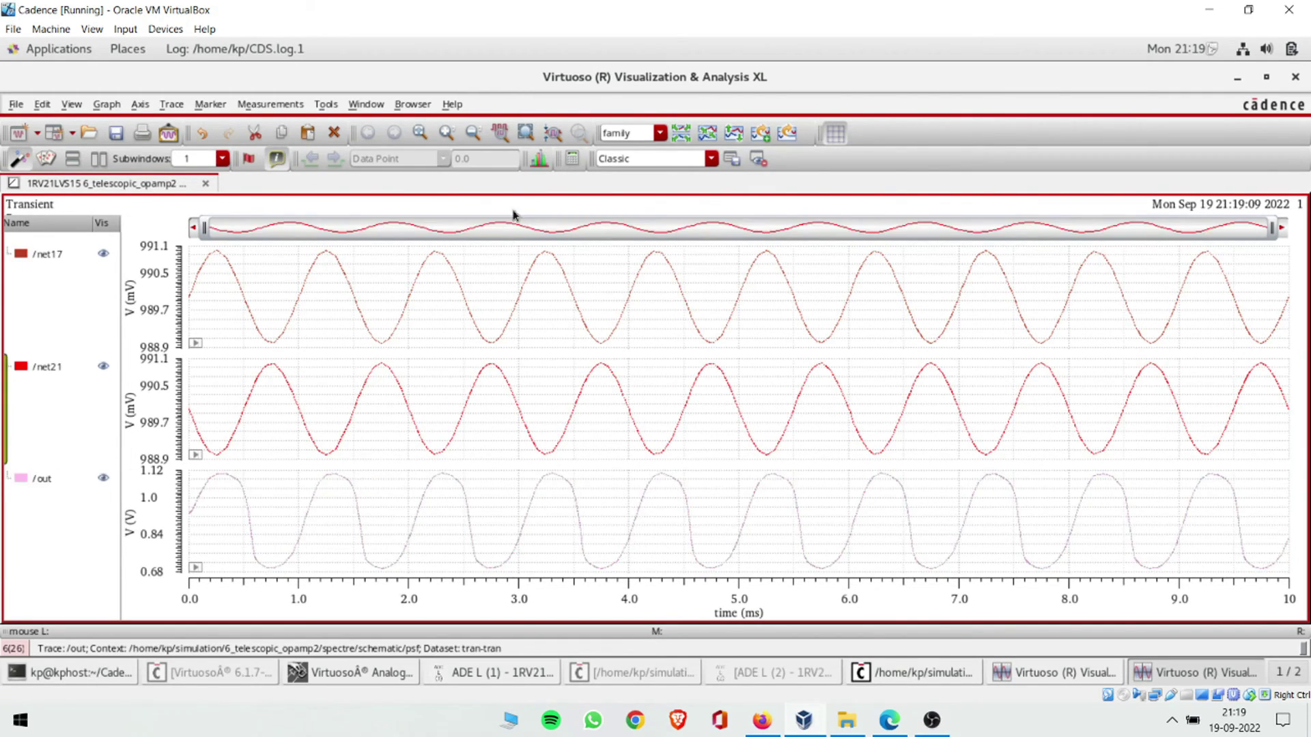
- Open the calculator, clear its buffer and stack, and evaluate peakToPeak of the /out transient waveform
left_click(572, 159)
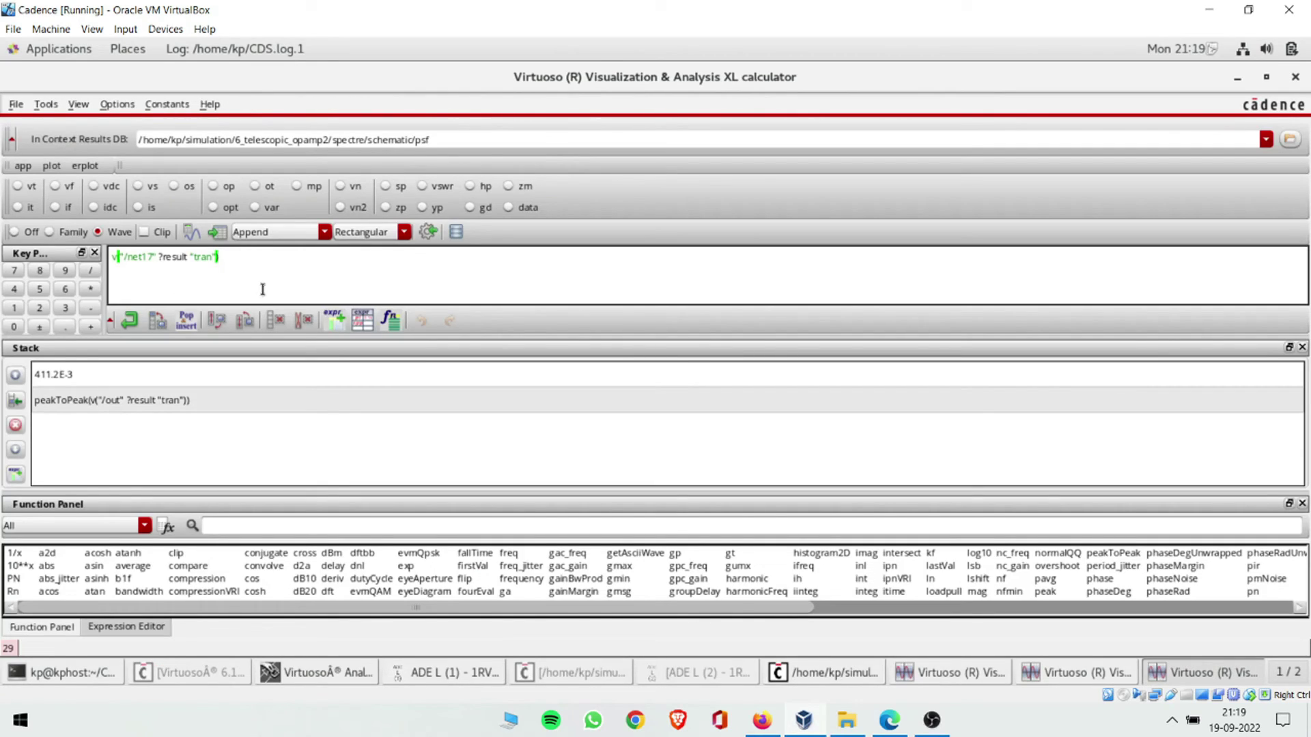
left_click(303, 320)
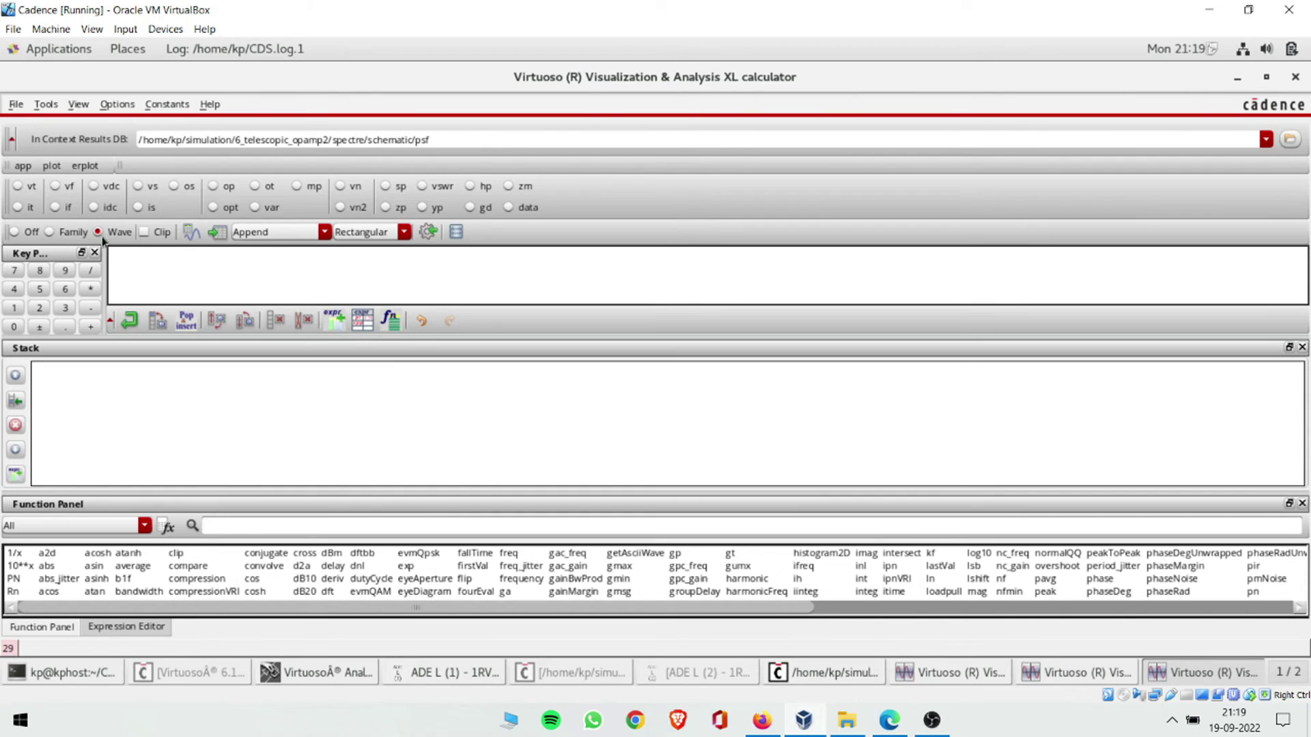
left_click(1082, 673)
left_click(425, 500)
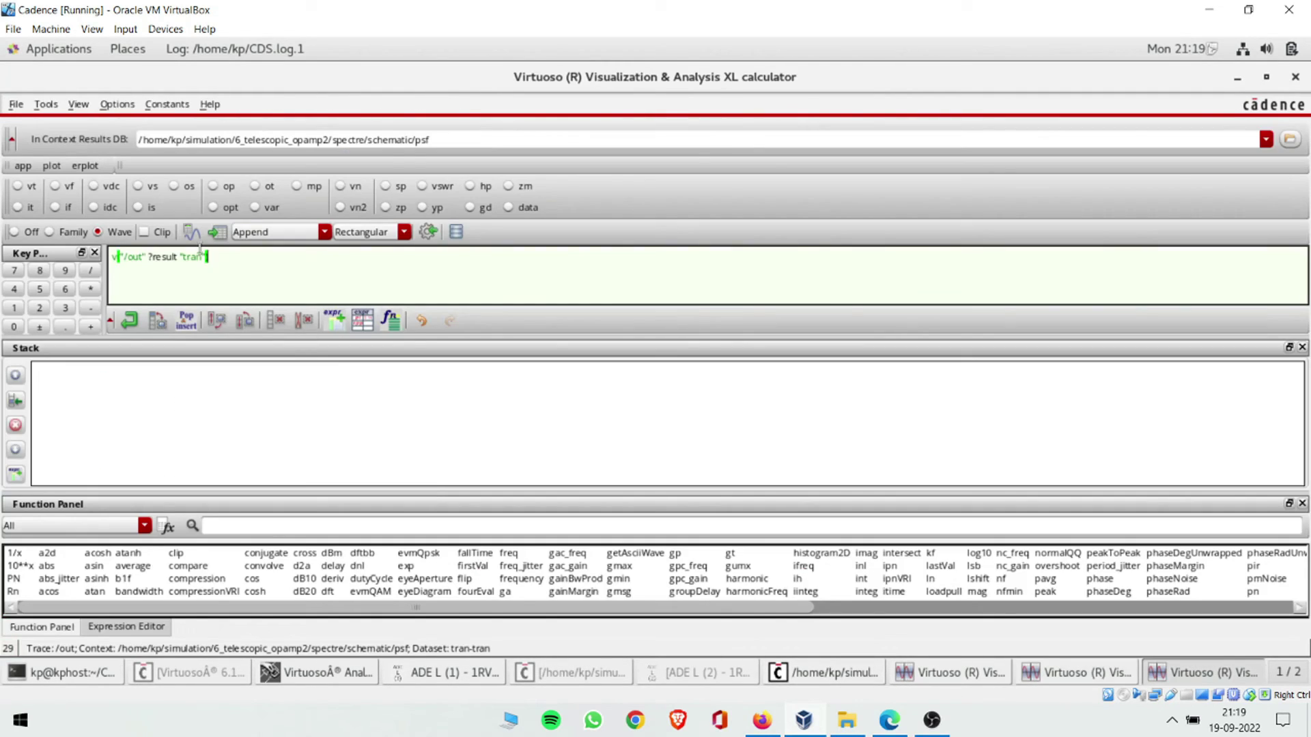
left_click(1114, 555)
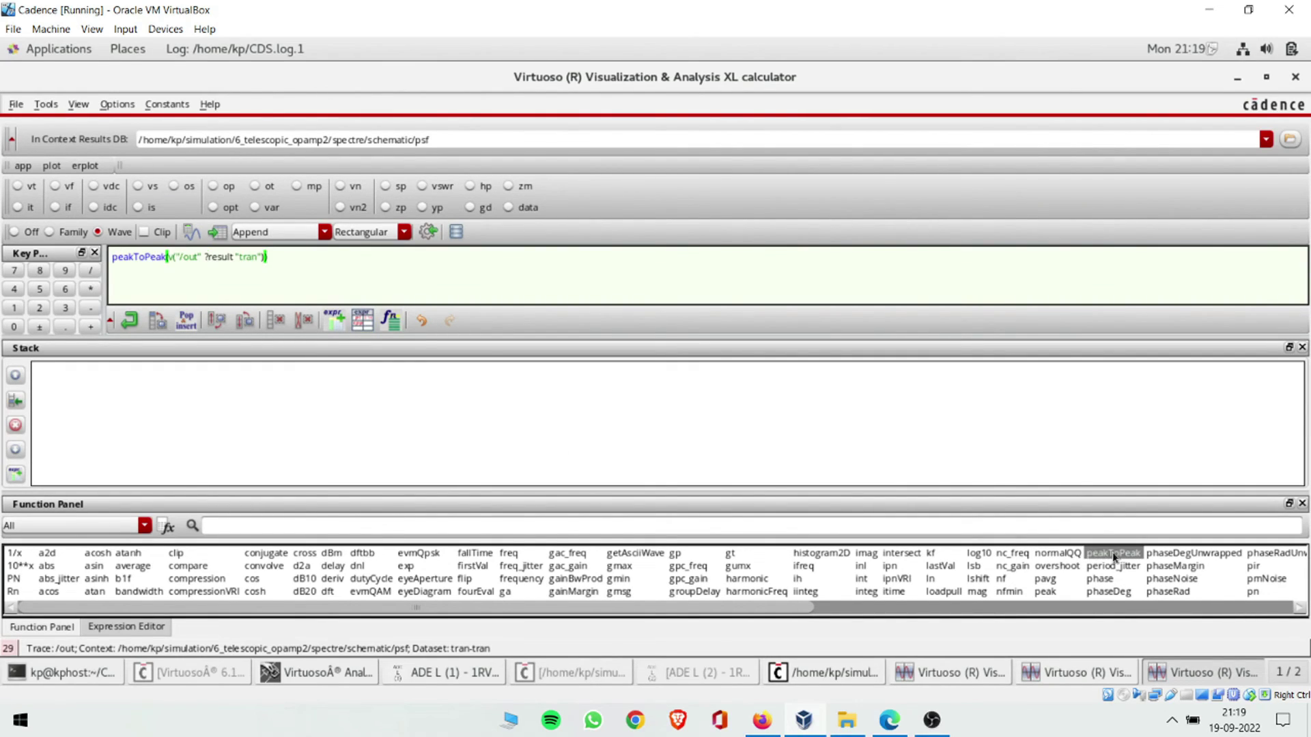
left_click(192, 231)
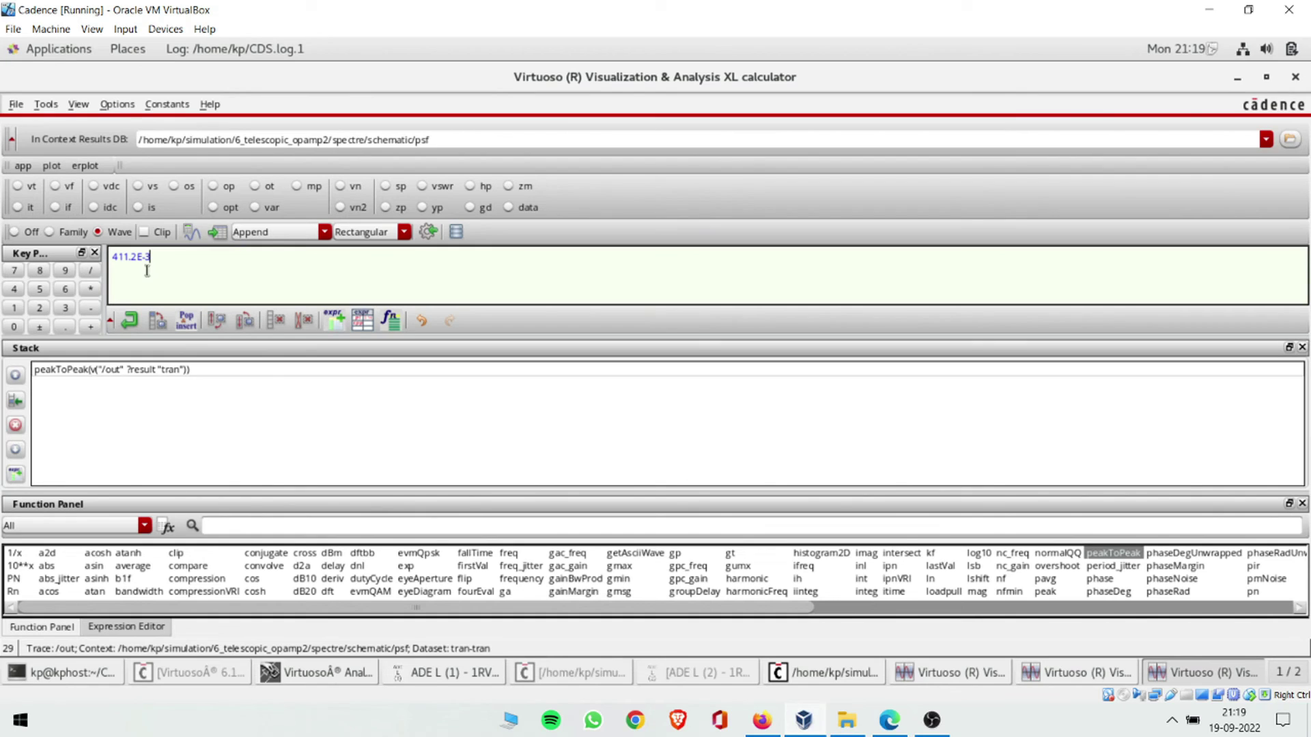
- Switch to the aicd lab obs.pdf notes in Edge and review the op-amp's design specifications, circuit diagram and M0 sizing on page 22
left_click(889, 720)
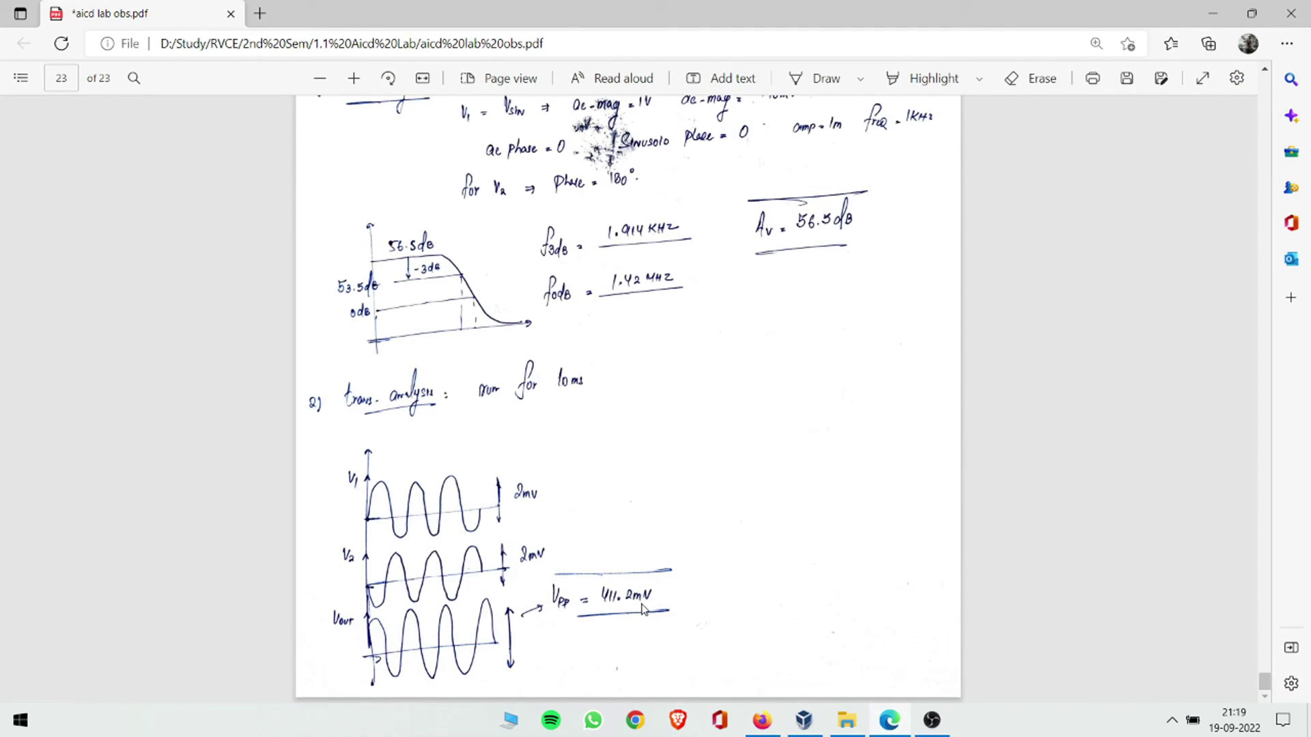
scroll(623, 598, "up", 15)
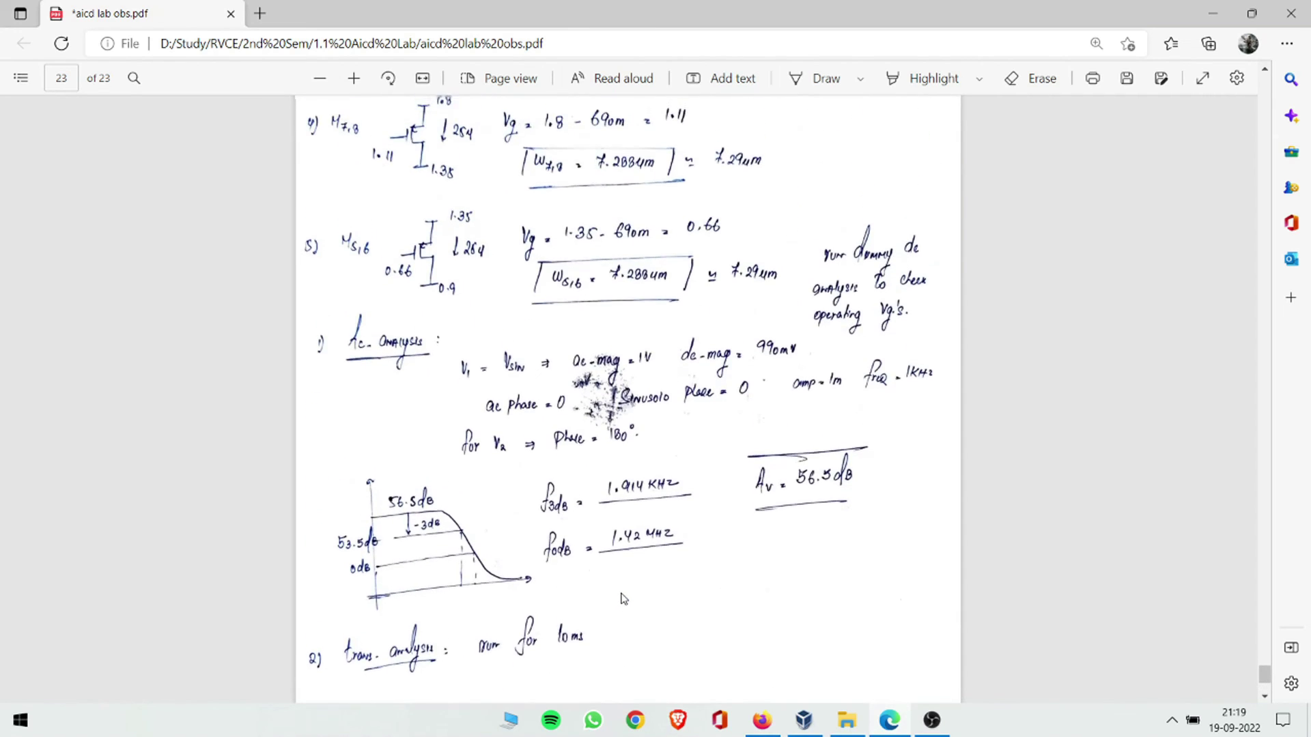
scroll(622, 598, "up", 4)
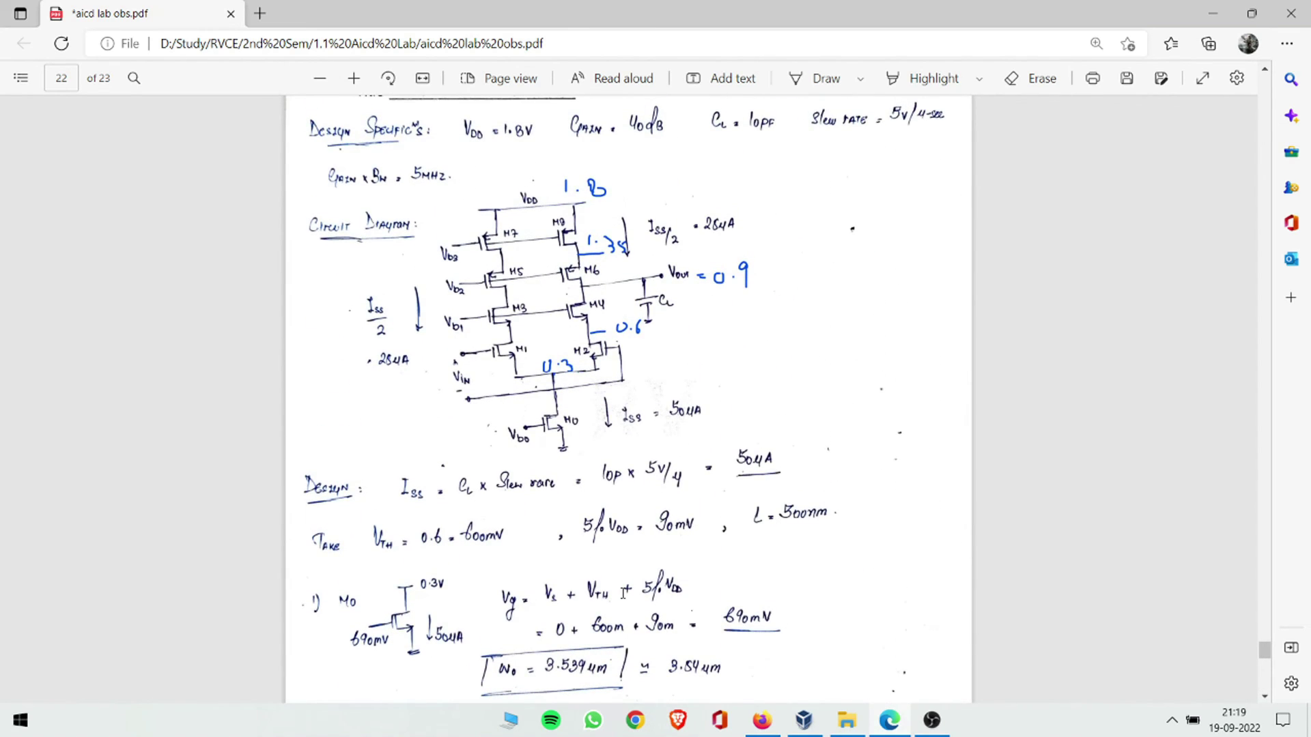
scroll(623, 592, "up", 2)
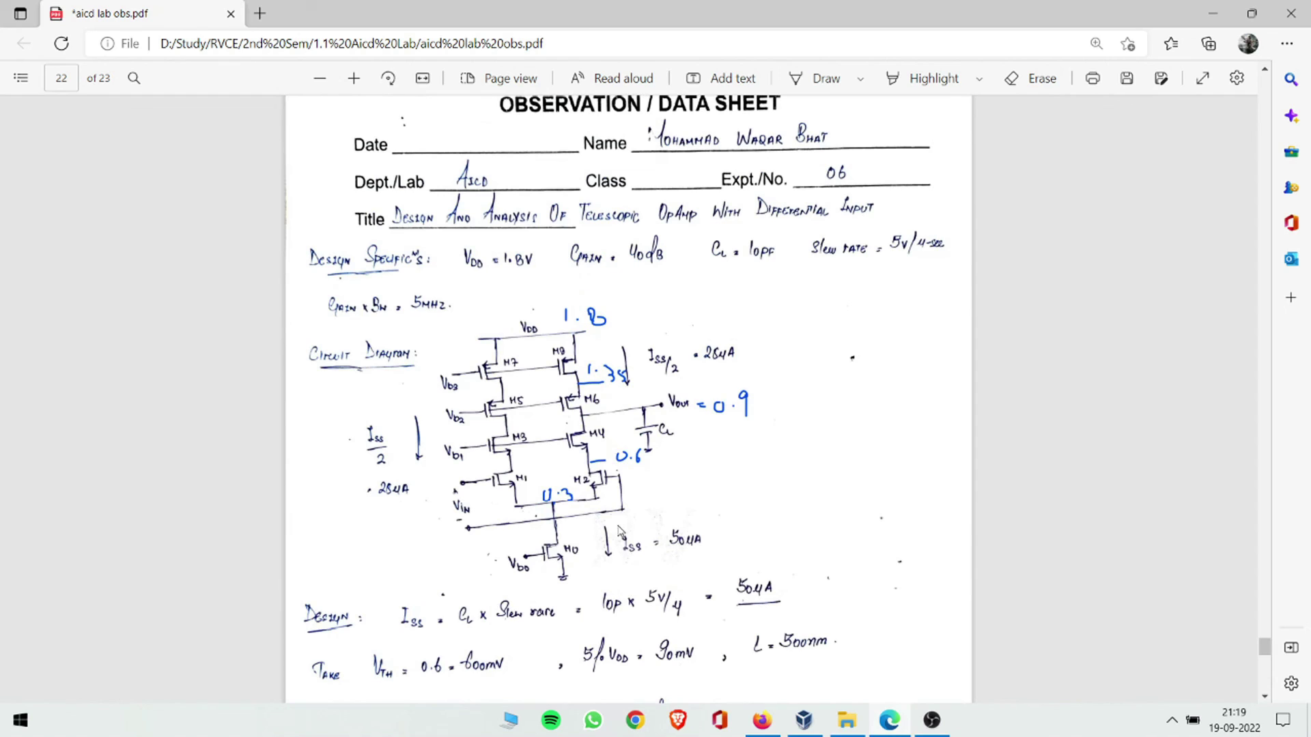
scroll(621, 531, "down", 4)
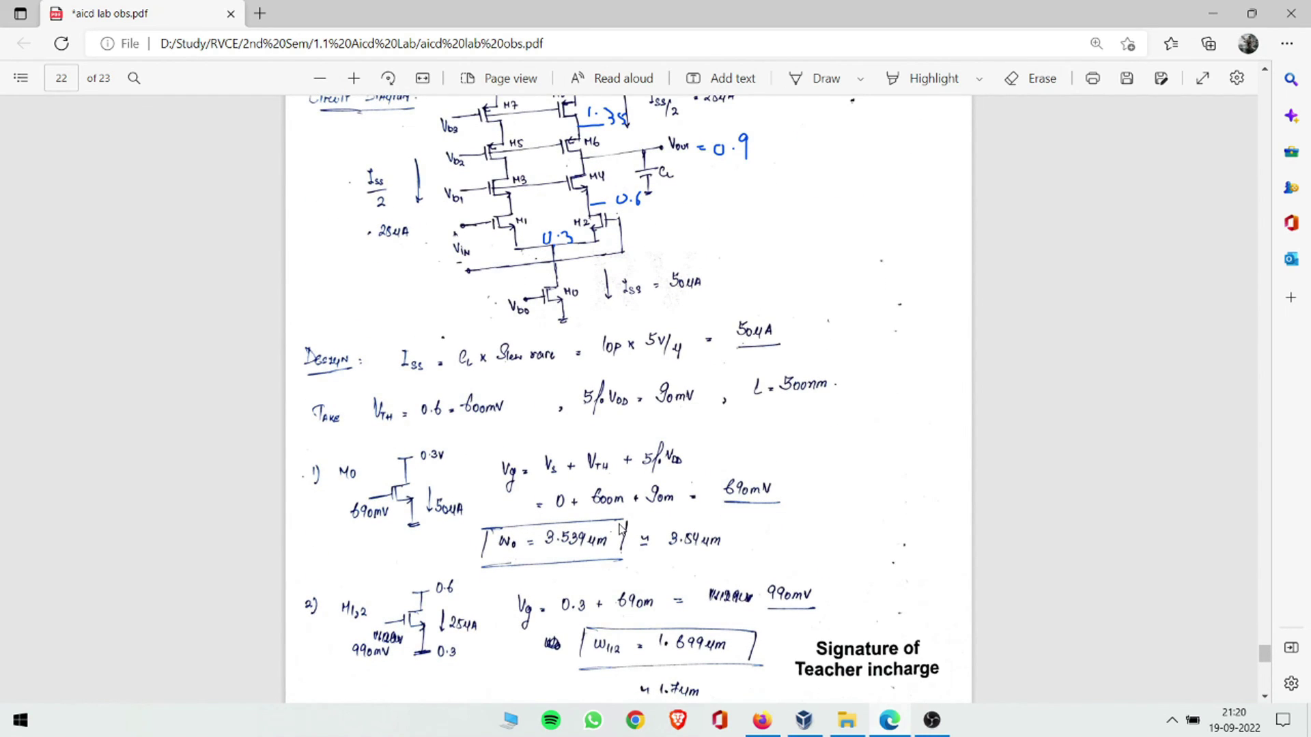
scroll(620, 529, "down", 2)
scroll(620, 529, "up", 4)
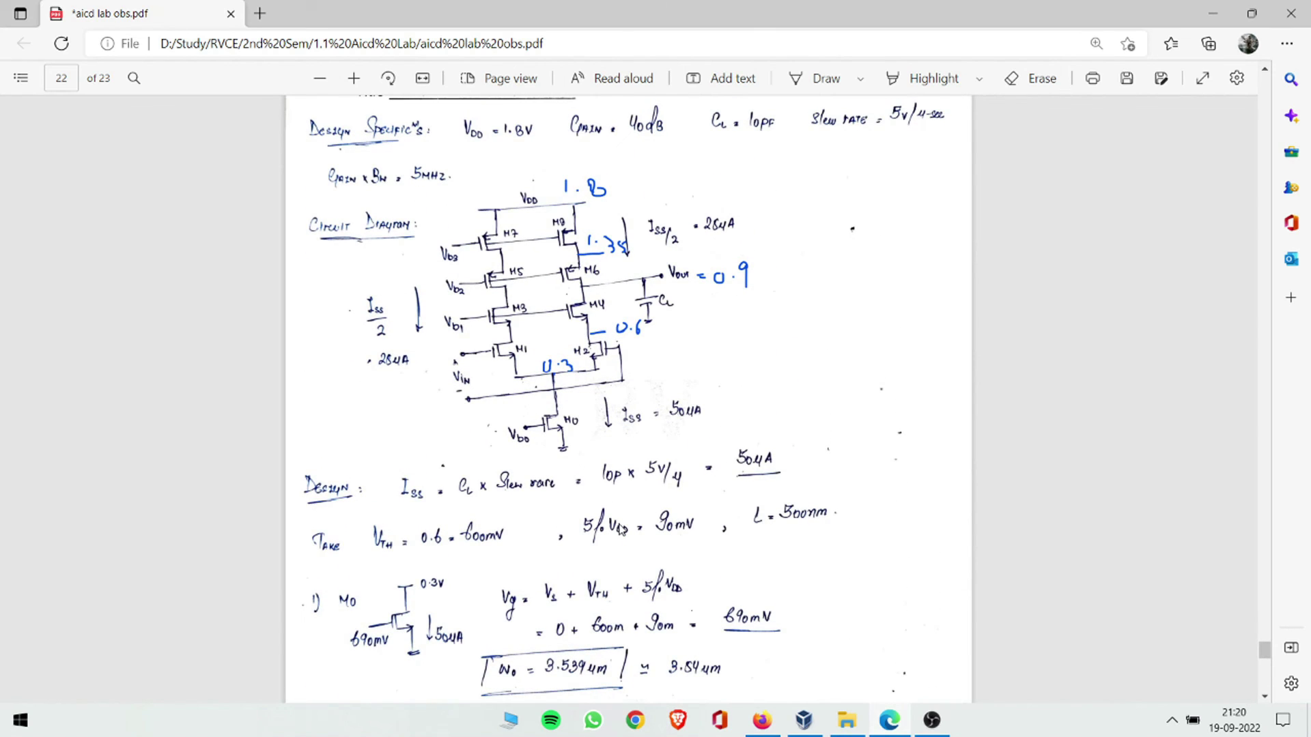
- Review the AC and transient analysis results on page 23 of the notes, along with the transistor width calculations
scroll(619, 520, "down", 13)
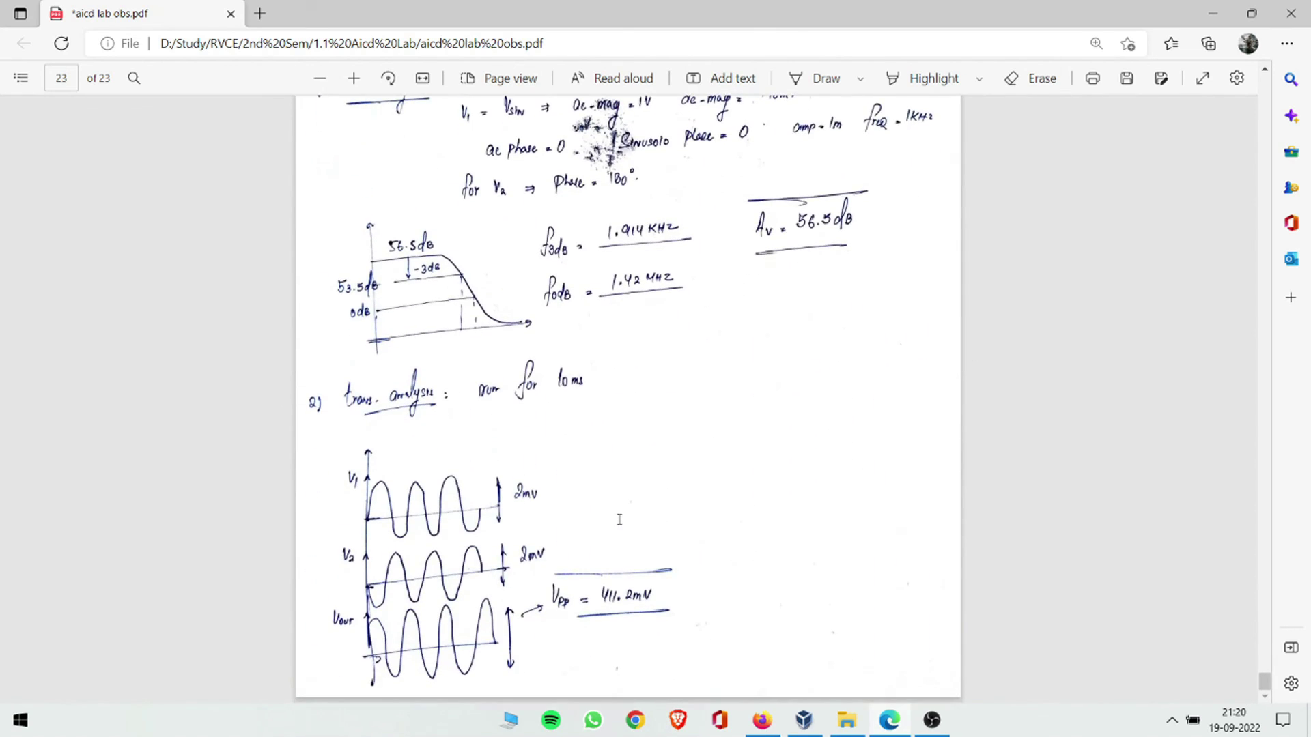
scroll(620, 522, "up", 5)
scroll(620, 526, "down", 5)
scroll(620, 530, "up", 1)
scroll(712, 601, "up", 10)
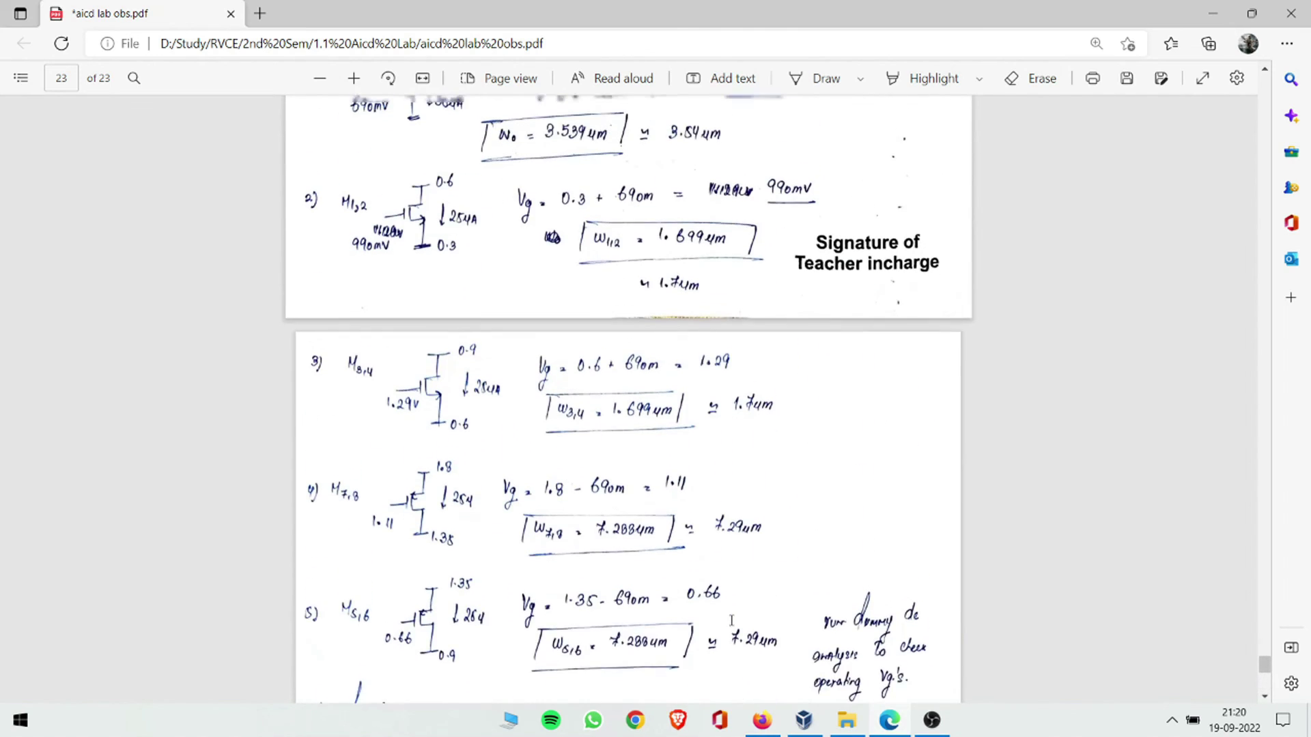